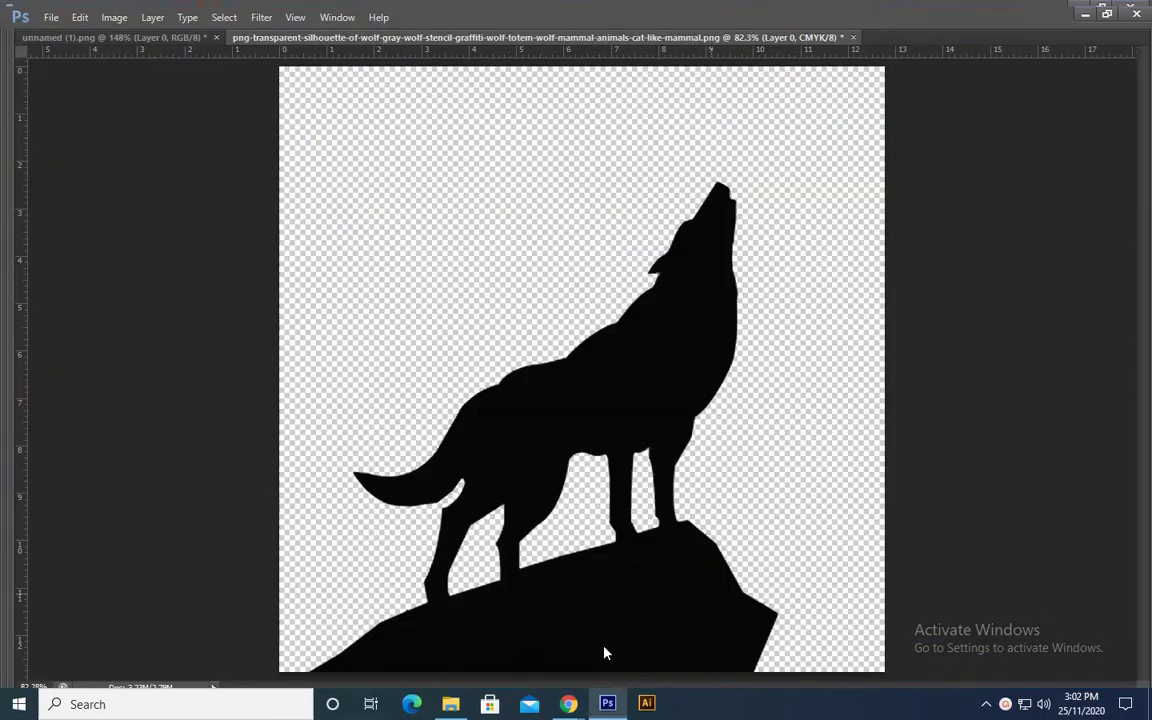
# Create a new 20 × 10 inch RGB document at 300 pixels per inch
pyautogui.hotkey('ctrl', 'b')
pyautogui.press('Escape')
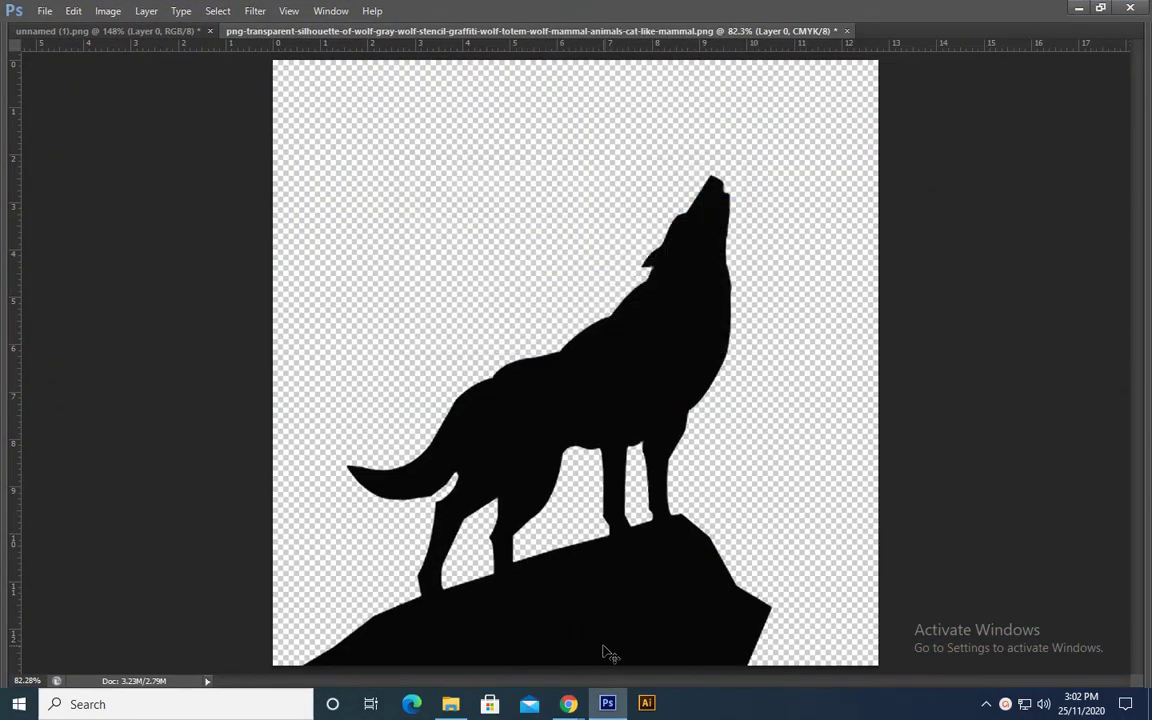
pyautogui.hotkey('ctrl', 'n')
pyautogui.press('Tab')
pyautogui.press('Tab')
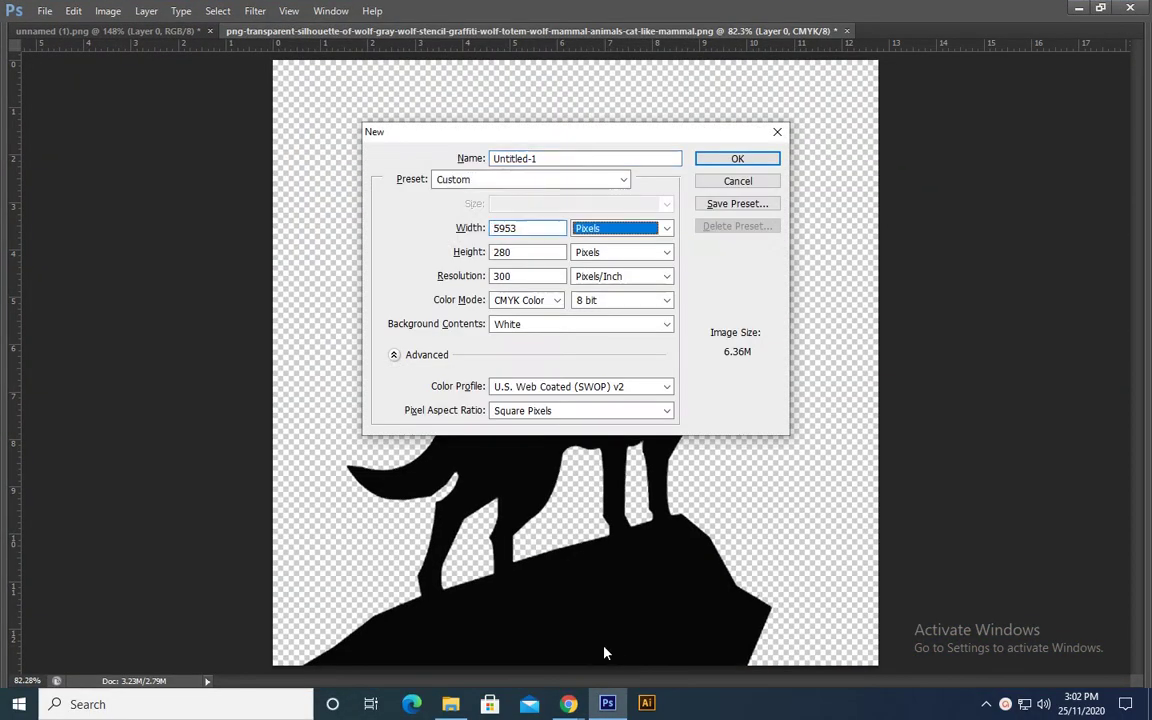
pyautogui.press('Down')
pyautogui.hotkey('shift', 'Tab')
pyautogui.write('20')
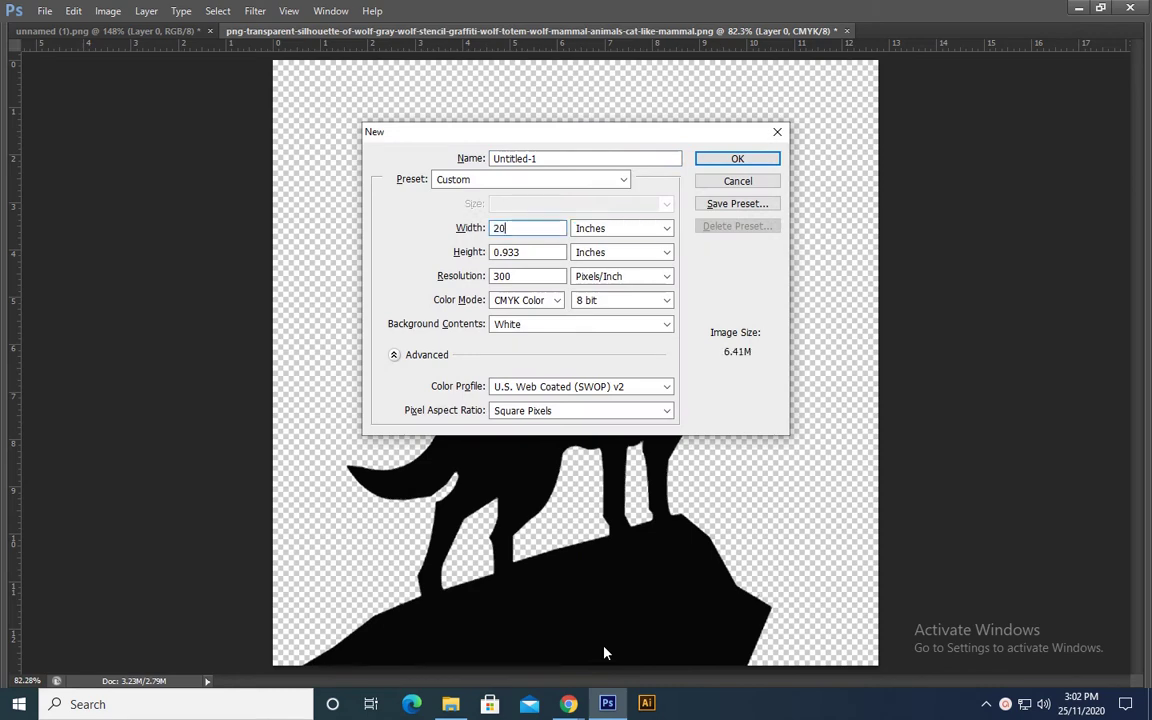
pyautogui.press('Tab')
pyautogui.press('Tab')
pyautogui.press('Tab')
pyautogui.press('Tab')
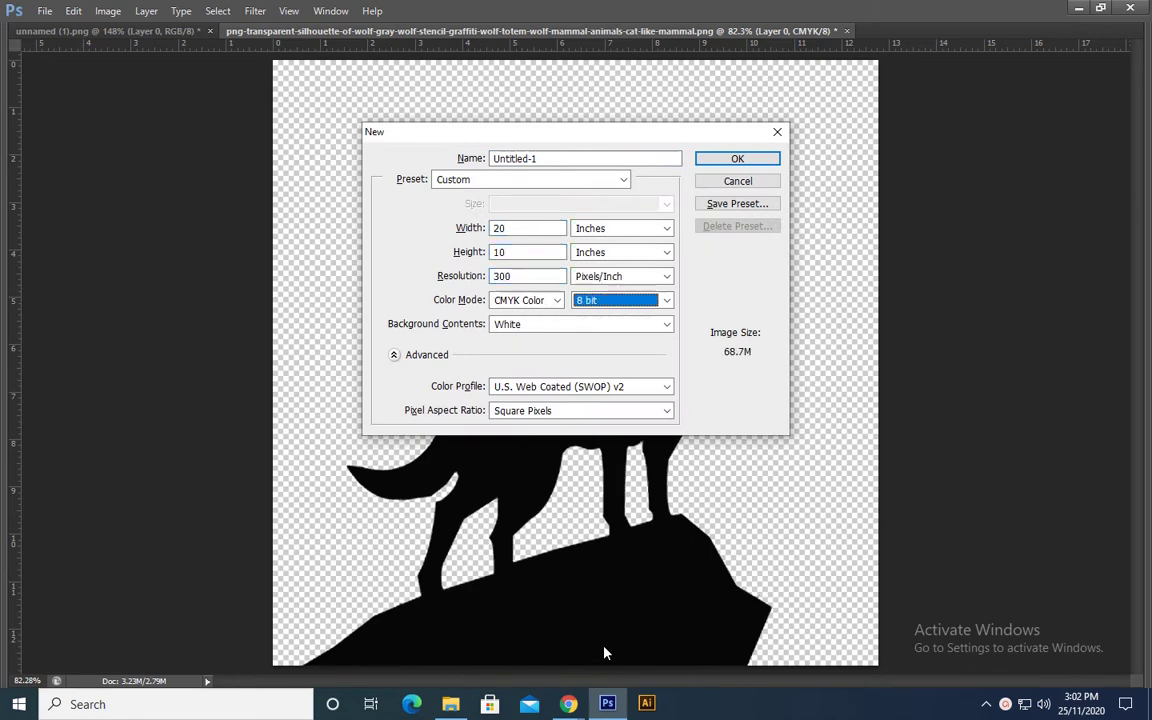
pyautogui.hotkey('shift', 'Tab')
pyautogui.press('Up')
pyautogui.press('Return')
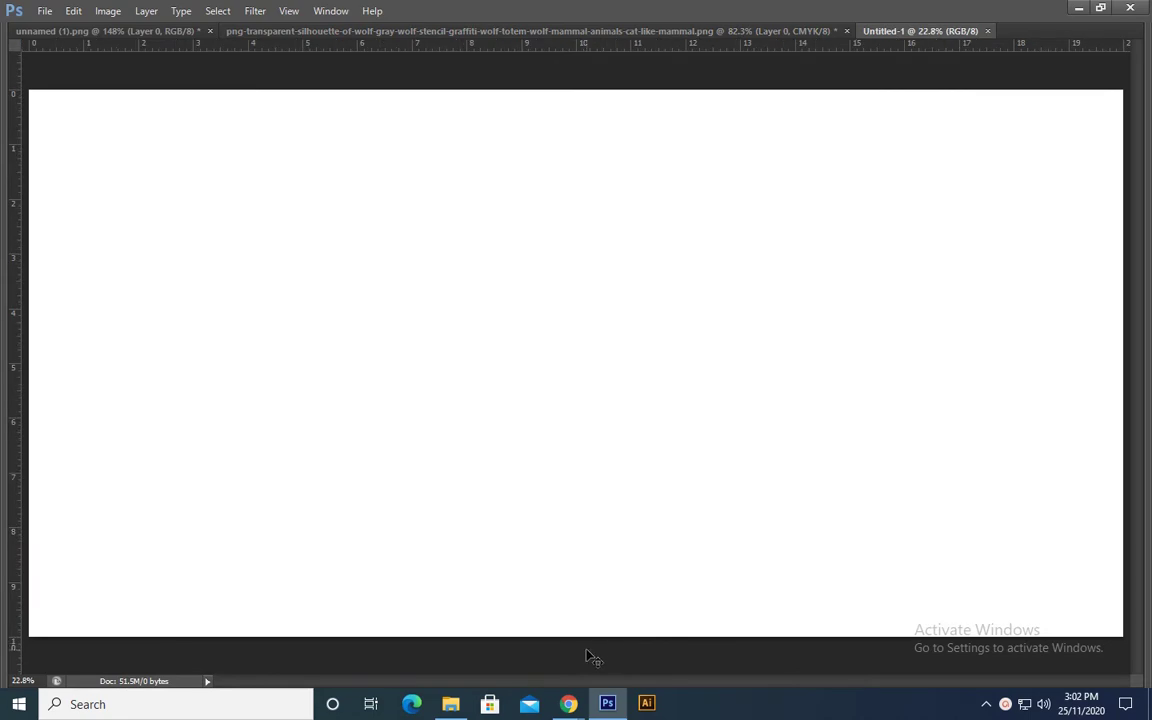
# Convert the Background to editable Layer 0 and add an empty Layer 1 above it
pyautogui.hotkey('ctrl', 'Tab')
pyautogui.hotkey('ctrl', 'Tab')
pyautogui.hotkey('ctrl', 'shift', 'Tab')
pyautogui.hotkey('ctrl', 'shift', 'Tab')
pyautogui.press('Tab')
pyautogui.keyDown('alt'); pyautogui.doubleClick(1058, 346); pyautogui.keyUp('alt')
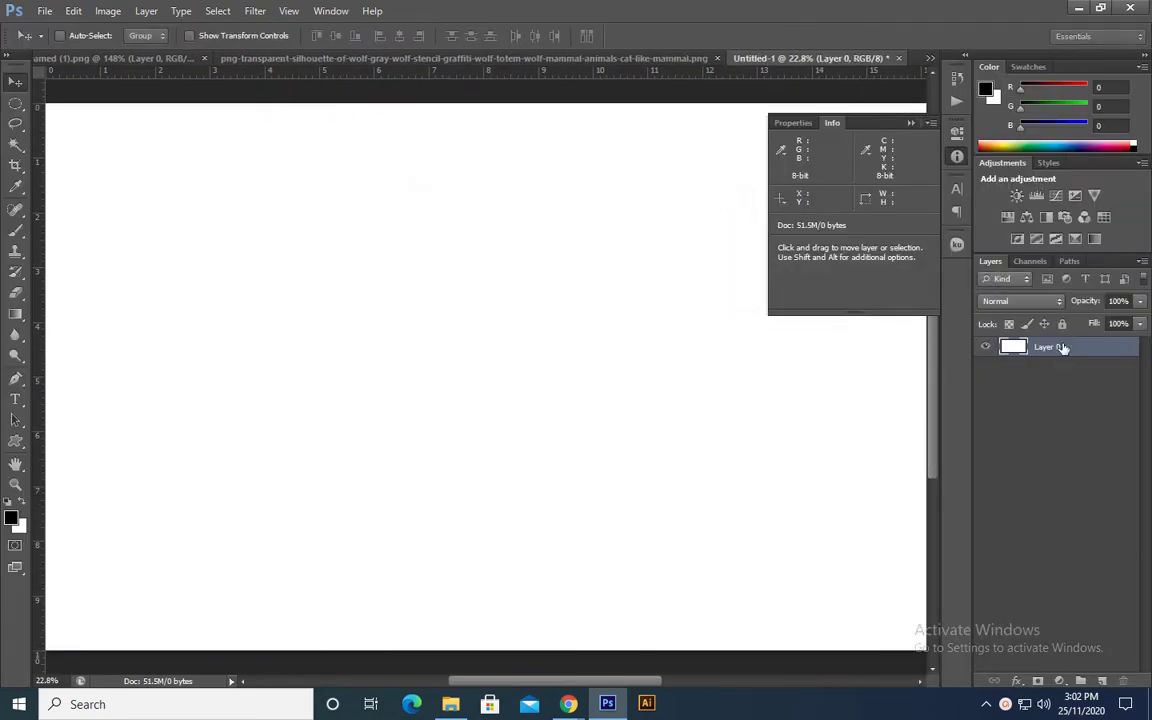
pyautogui.press('Tab')
pyautogui.press('z')
pyautogui.keyDown('alt'); pyautogui.click(521, 423); pyautogui.keyUp('alt')
pyautogui.hotkey('ctrl', 'shift', 'n')
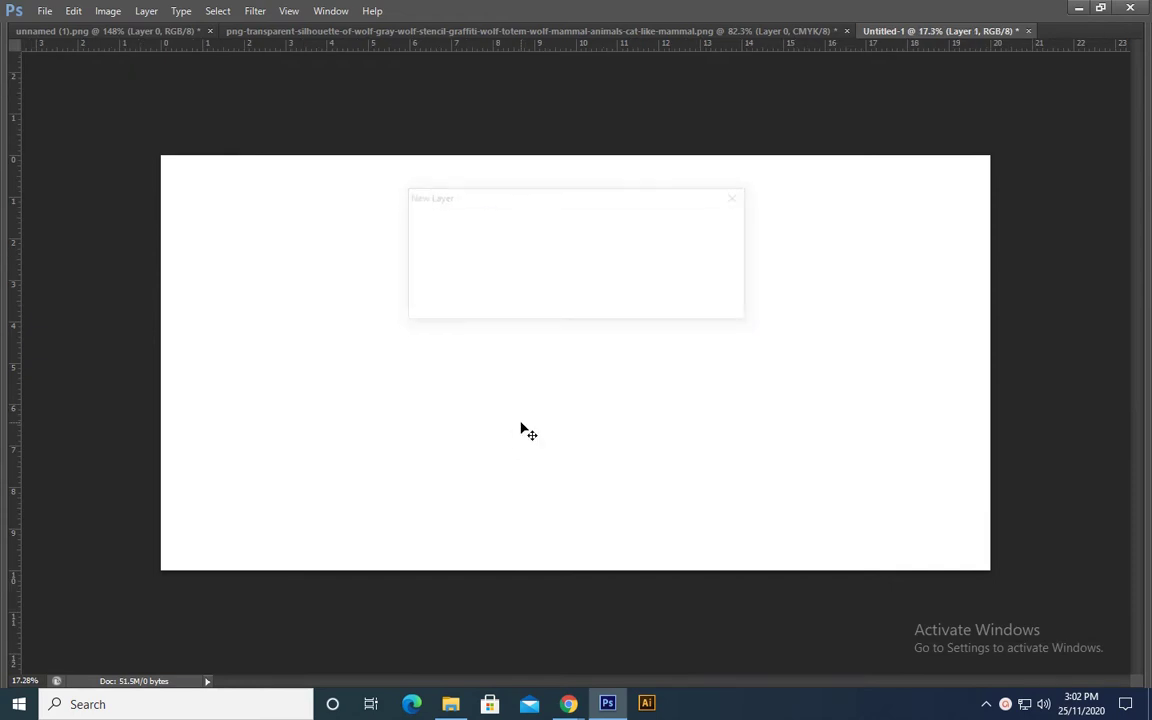
pyautogui.press('Return')
# Choose the grass brush preset from the Brush tool's preset list
pyautogui.press('Tab')
pyautogui.press('v')
pyautogui.press('b')
pyautogui.rightClick(521, 423)
pyautogui.scroll(-3, 638, 555)
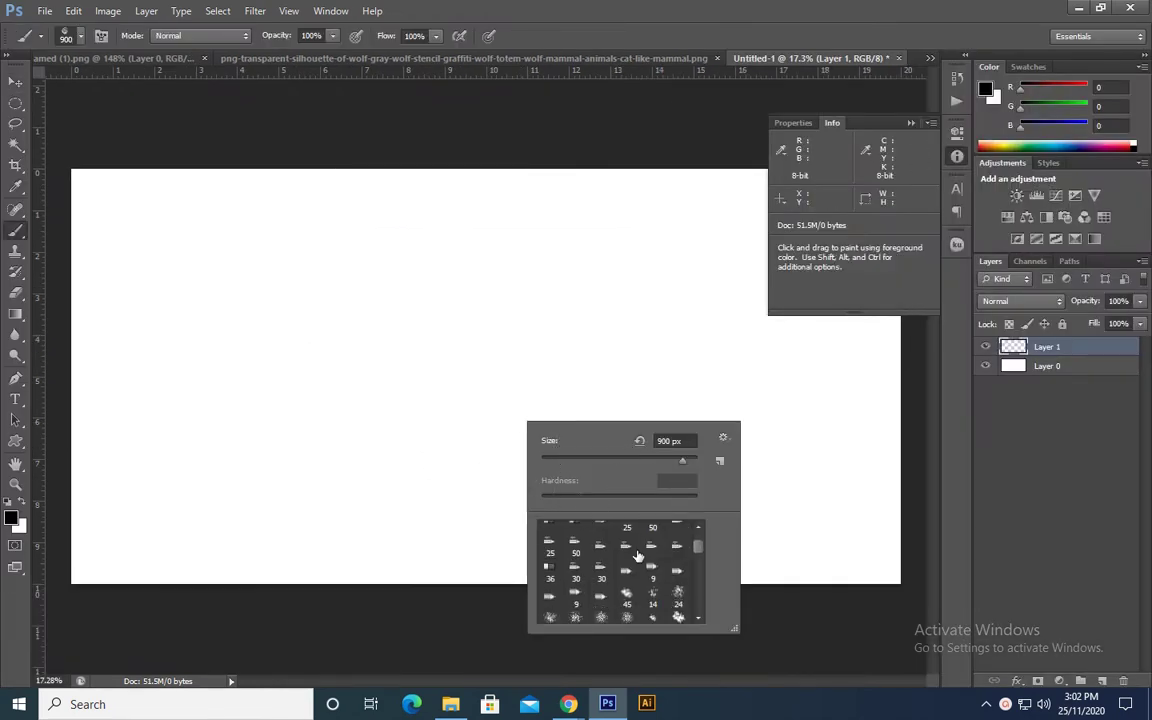
pyautogui.moveTo(697, 546); pyautogui.dragTo(697, 522)
pyautogui.scroll(-3, 604, 578)
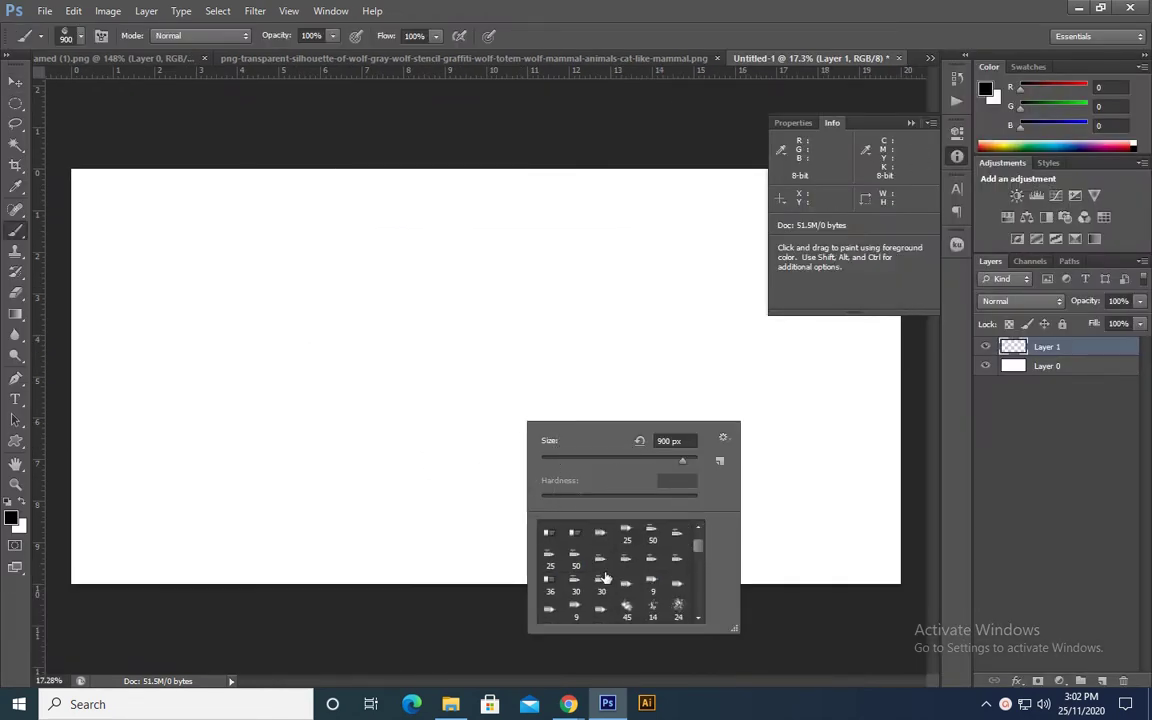
pyautogui.scroll(-2, 606, 577)
pyautogui.scroll(-1, 606, 577)
pyautogui.doubleClick(679, 550)
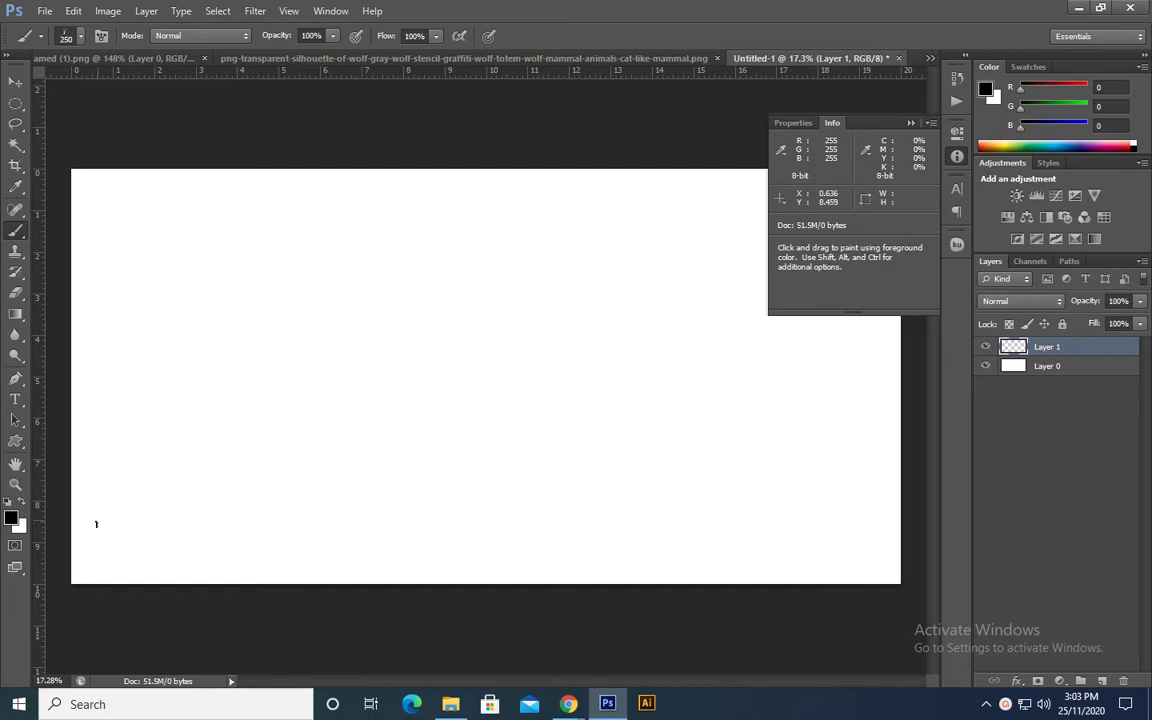
# Paint the first grass strokes from left to right edge along the canvas bottom
pyautogui.click(71, 505)
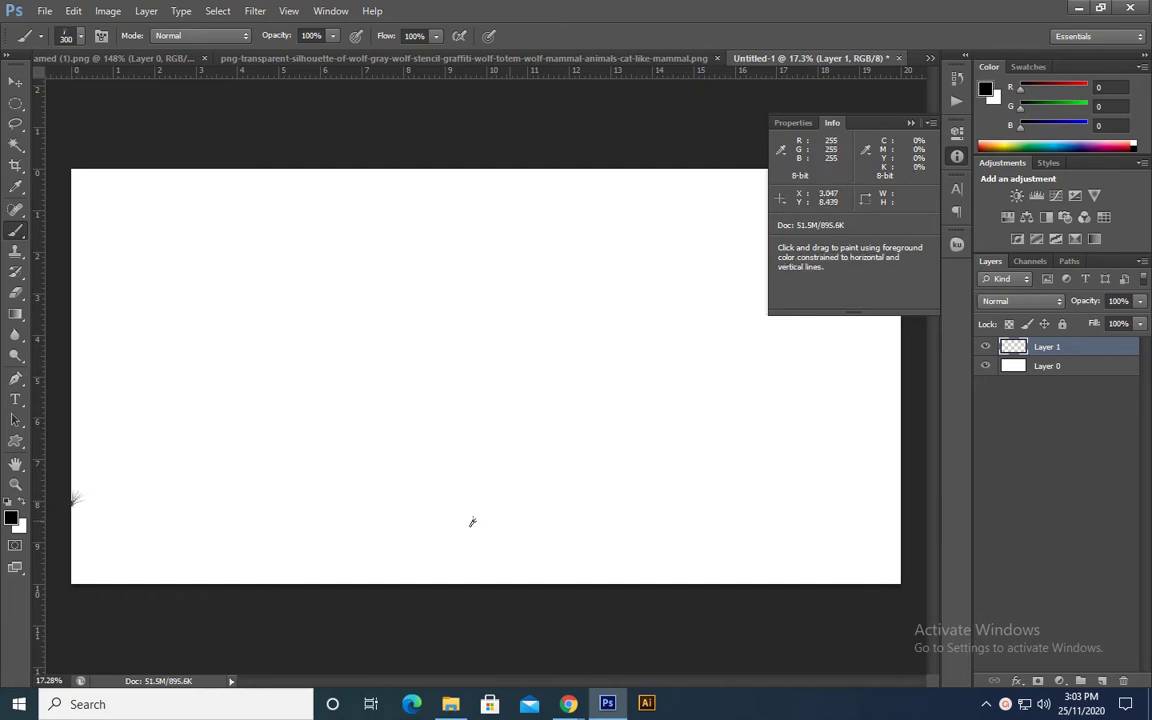
pyautogui.keyDown('shift'); pyautogui.click(899, 513); pyautogui.keyUp('shift')
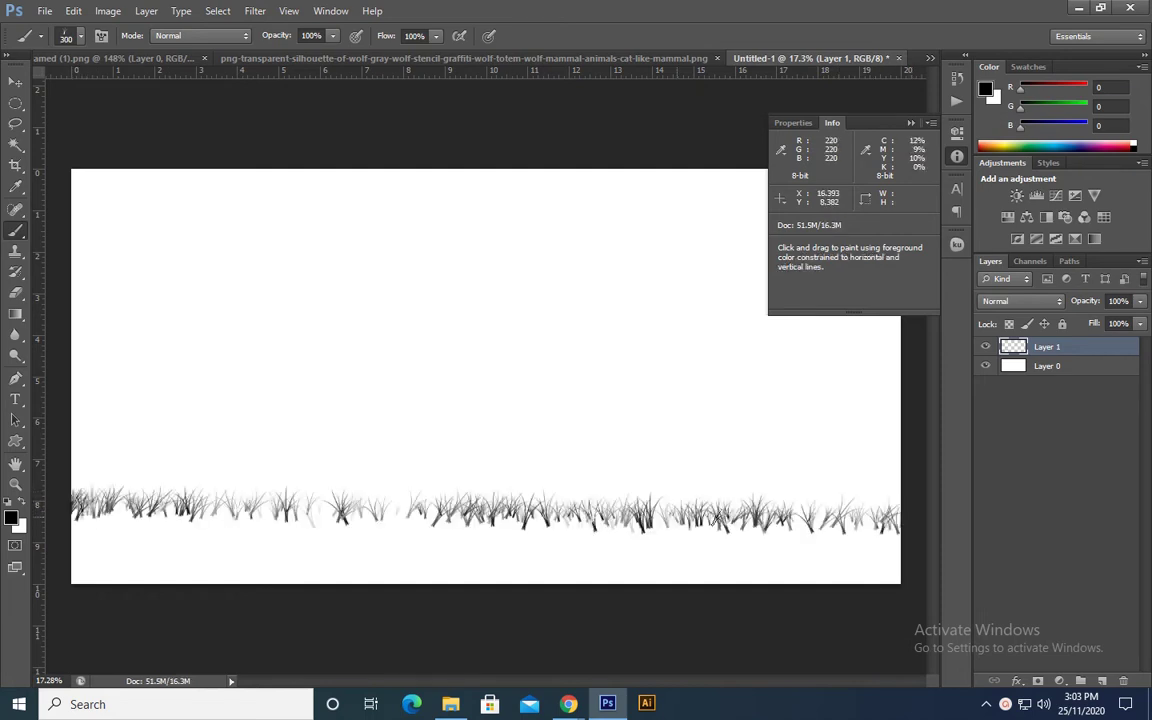
pyautogui.keyDown('shift'); pyautogui.click(75, 513); pyautogui.keyUp('shift')
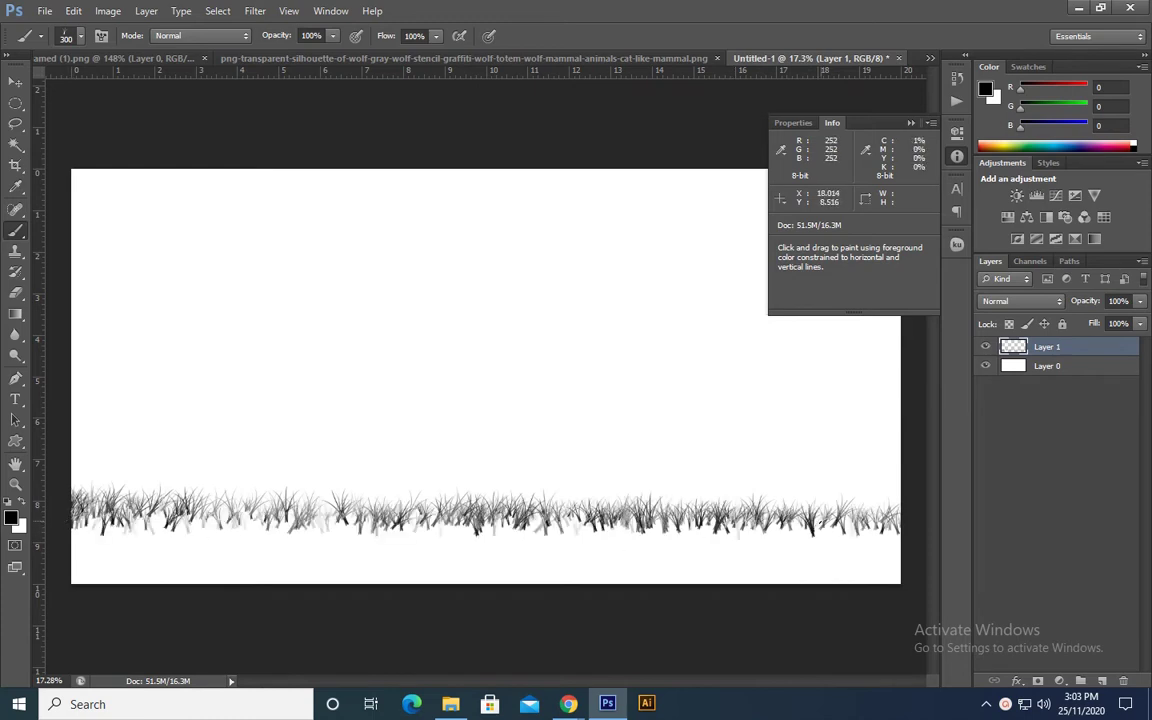
pyautogui.keyDown('shift'); pyautogui.click(899, 522); pyautogui.keyUp('shift')
pyautogui.keyDown('shift'); pyautogui.click(70, 533); pyautogui.keyUp('shift')
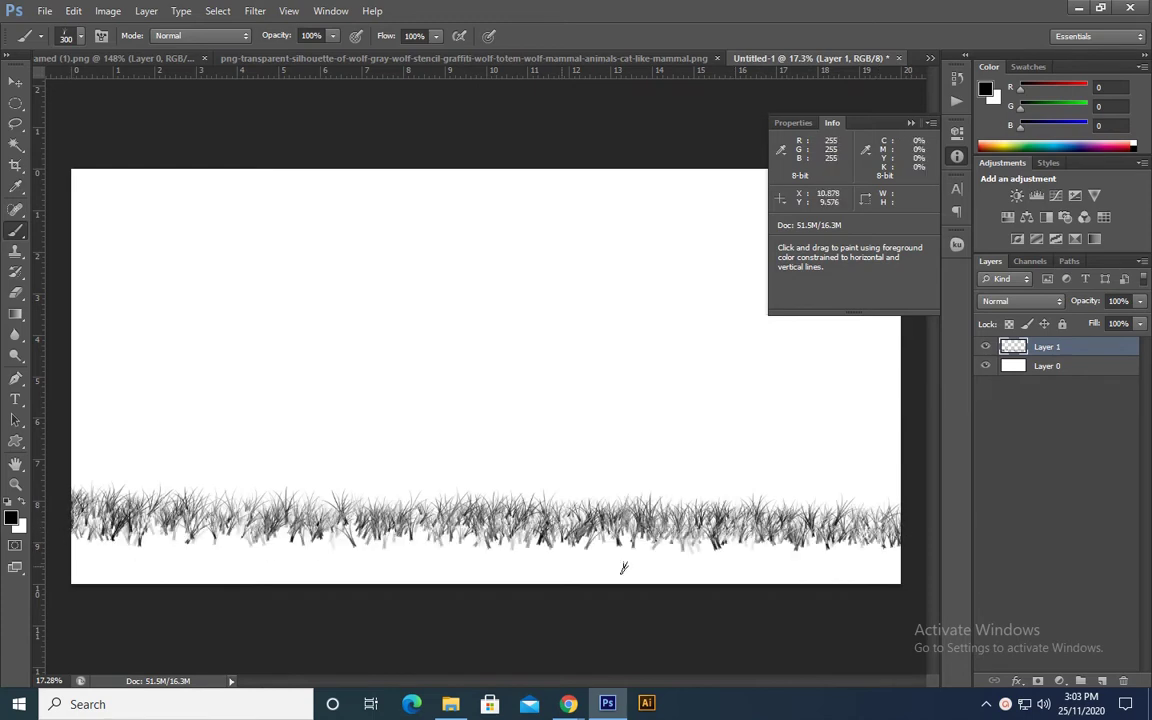
pyautogui.keyDown('shift'); pyautogui.click(927, 569); pyautogui.keyUp('shift')
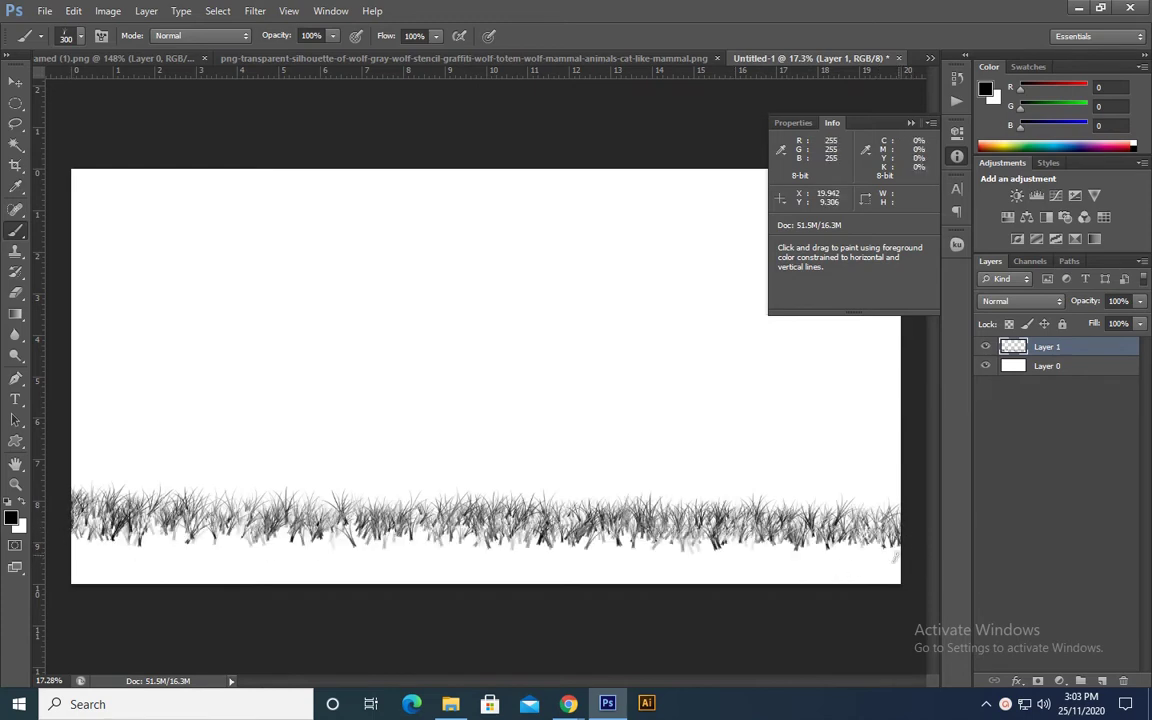
pyautogui.keyDown('shift'); pyautogui.click(78, 540); pyautogui.keyUp('shift')
pyautogui.moveTo(910, 543); pyautogui.dragTo(334, 565)
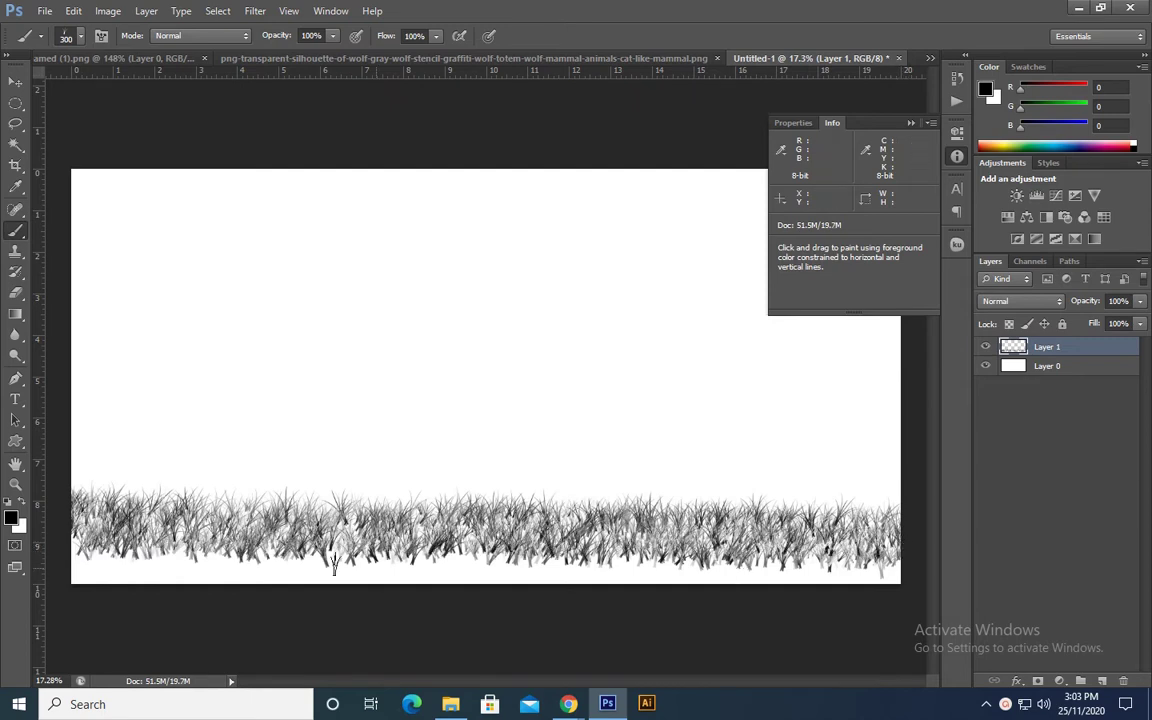
# Thicken the grass band, filling thin patches along its bottom and top edges
pyautogui.keyDown('shift'); pyautogui.click(80, 566); pyautogui.keyUp('shift')
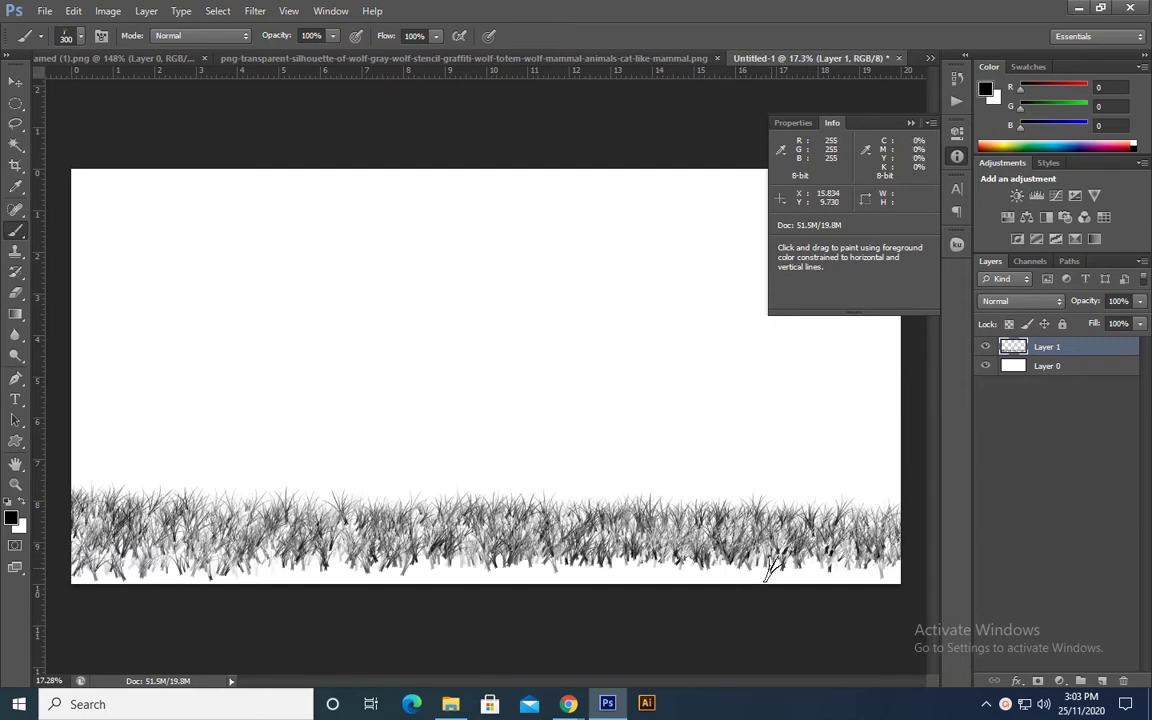
pyautogui.moveTo(908, 565); pyautogui.dragTo(621, 580)
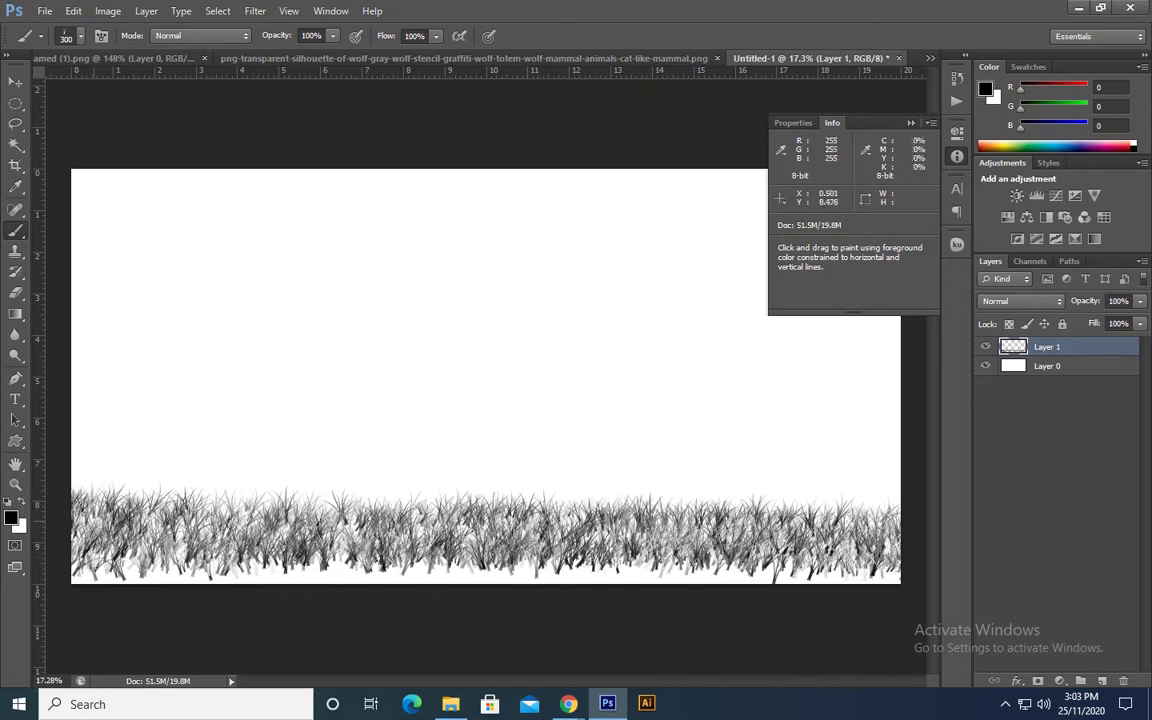
pyautogui.keyDown('shift'); pyautogui.click(80, 577); pyautogui.keyUp('shift')
pyautogui.keyDown('shift'); pyautogui.click(903, 578); pyautogui.keyUp('shift')
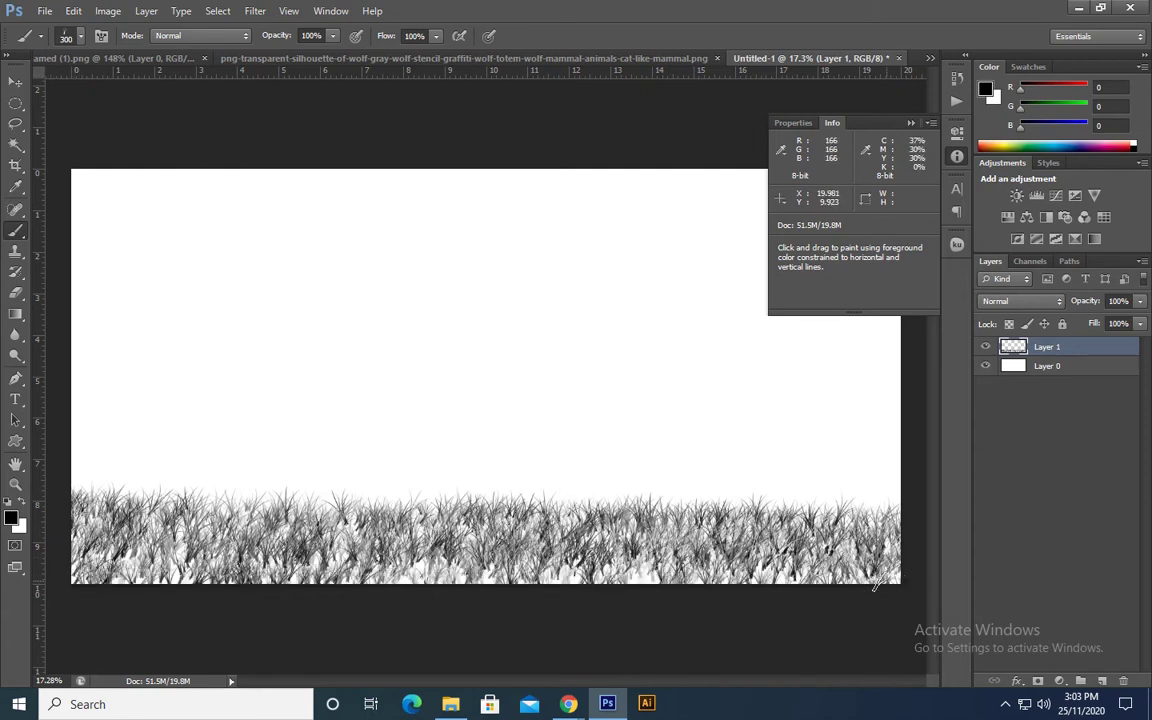
pyautogui.keyDown('shift'); pyautogui.click(66, 575); pyautogui.keyUp('shift')
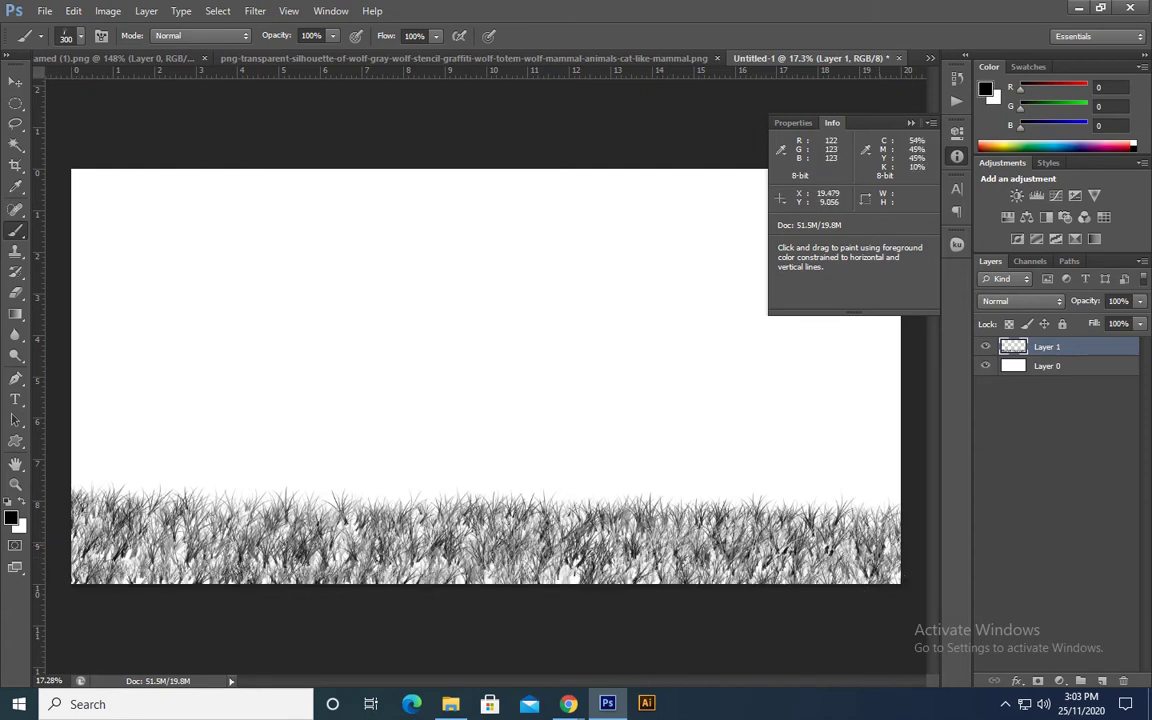
pyautogui.keyDown('shift'); pyautogui.click(373, 532); pyautogui.keyUp('shift')
pyautogui.keyDown('shift'); pyautogui.click(73, 533); pyautogui.keyUp('shift')
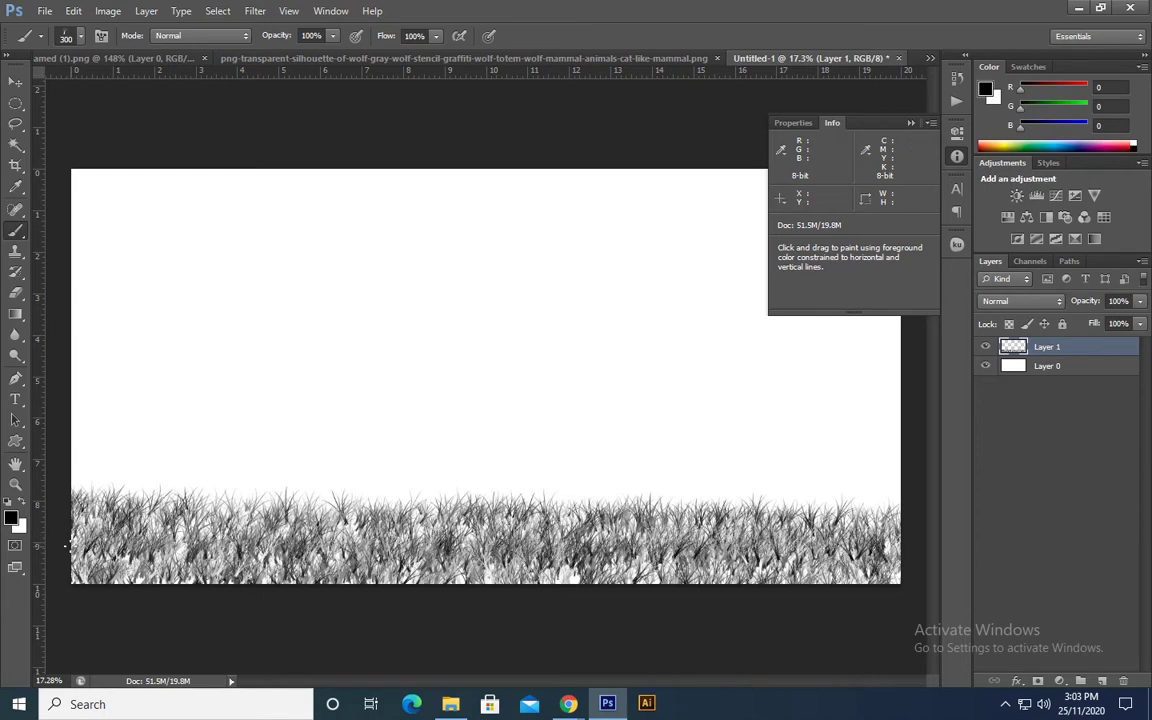
pyautogui.keyDown('shift'); pyautogui.click(379, 502); pyautogui.keyUp('shift')
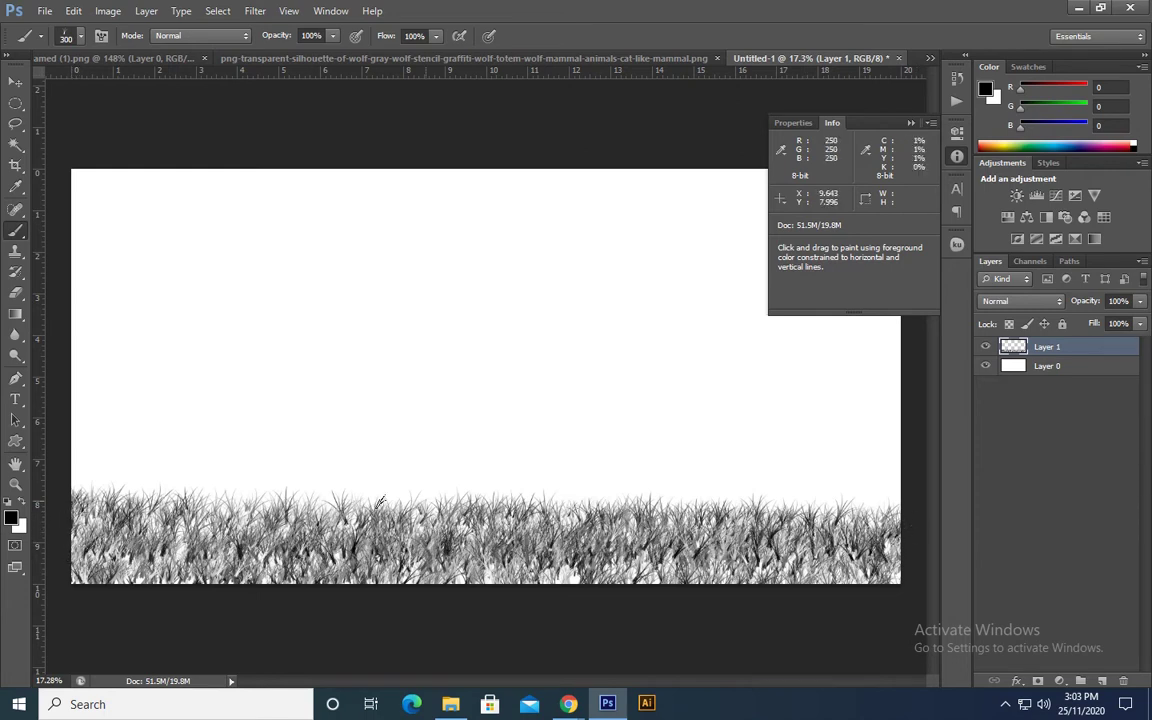
pyautogui.keyDown('shift'); pyautogui.click(795, 523); pyautogui.keyUp('shift')
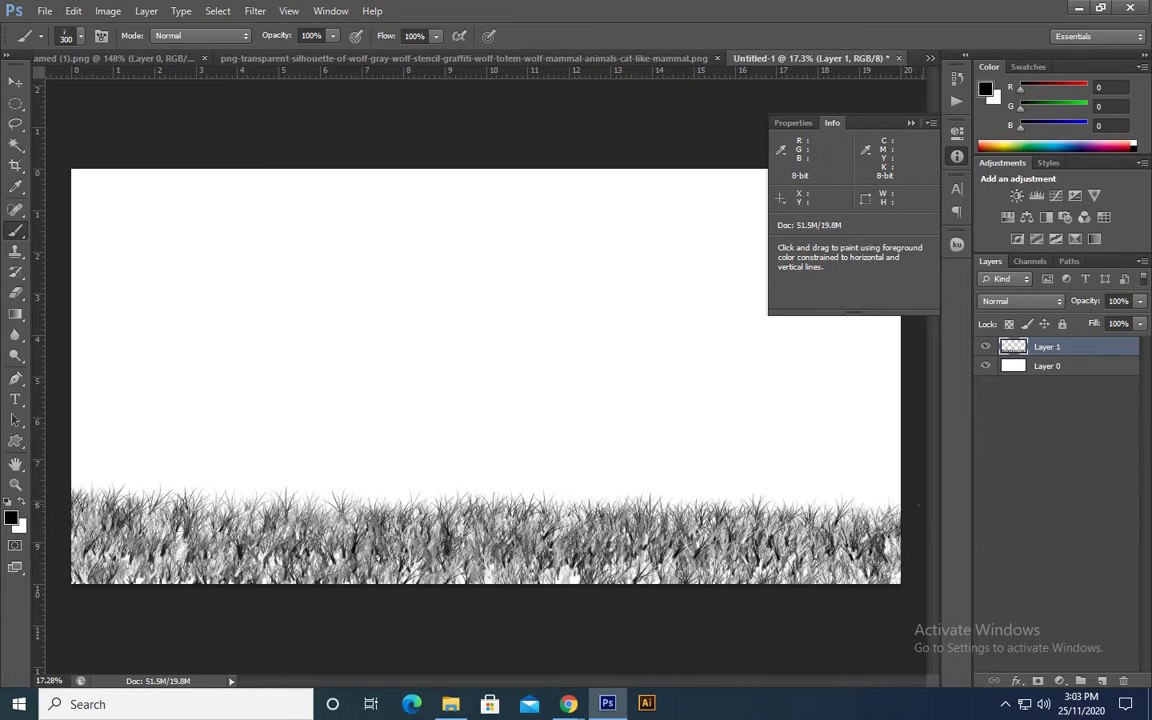
# Give the grass a black Color Overlay and move the band up slightly
pyautogui.press('v')
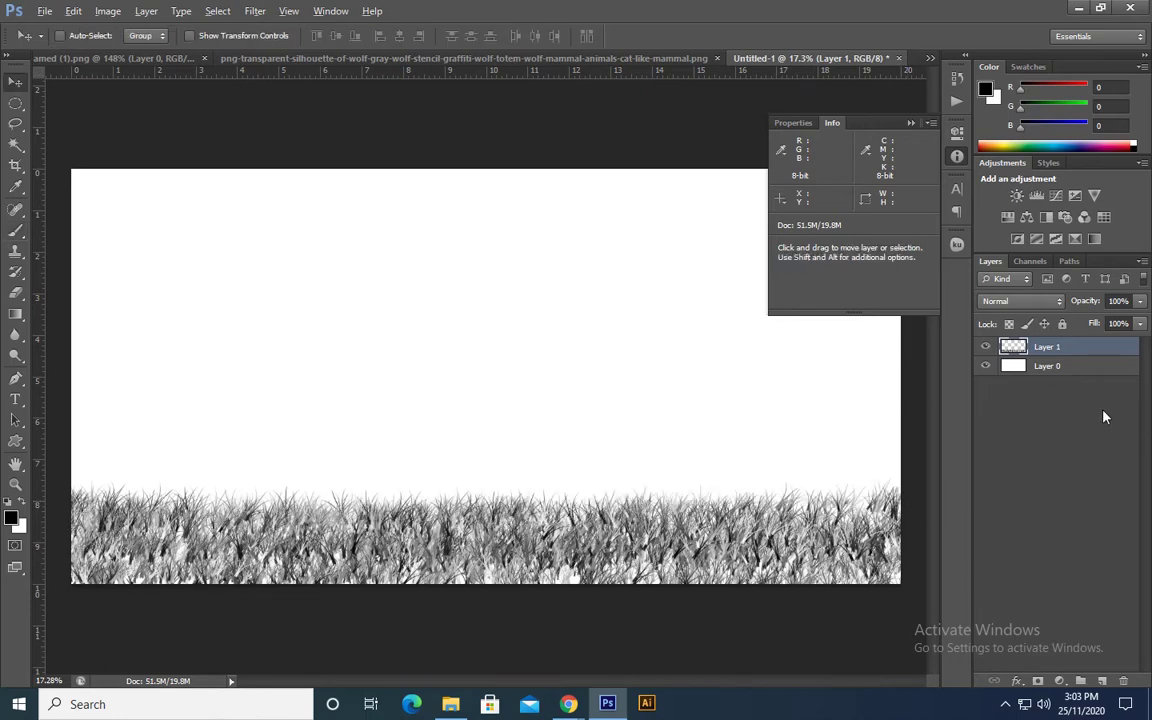
pyautogui.click(146, 11)
pyautogui.click(386, 193)
pyautogui.click(848, 426)
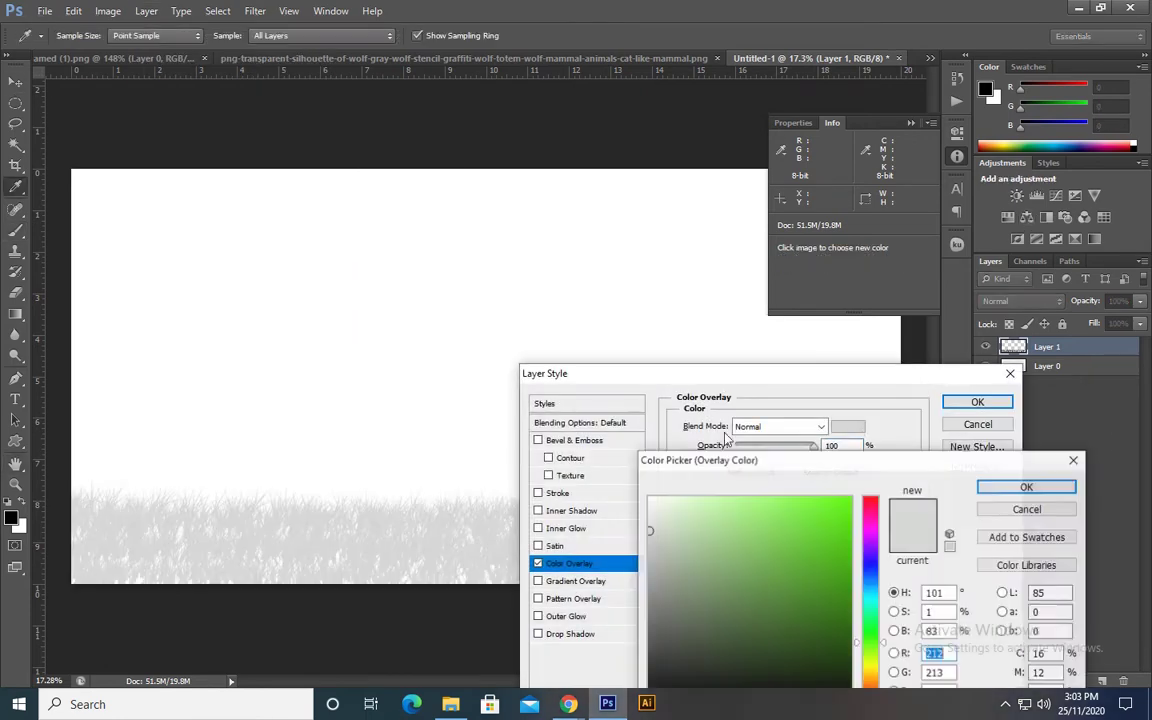
pyautogui.moveTo(884, 462); pyautogui.dragTo(856, 175)
pyautogui.click(826, 408)
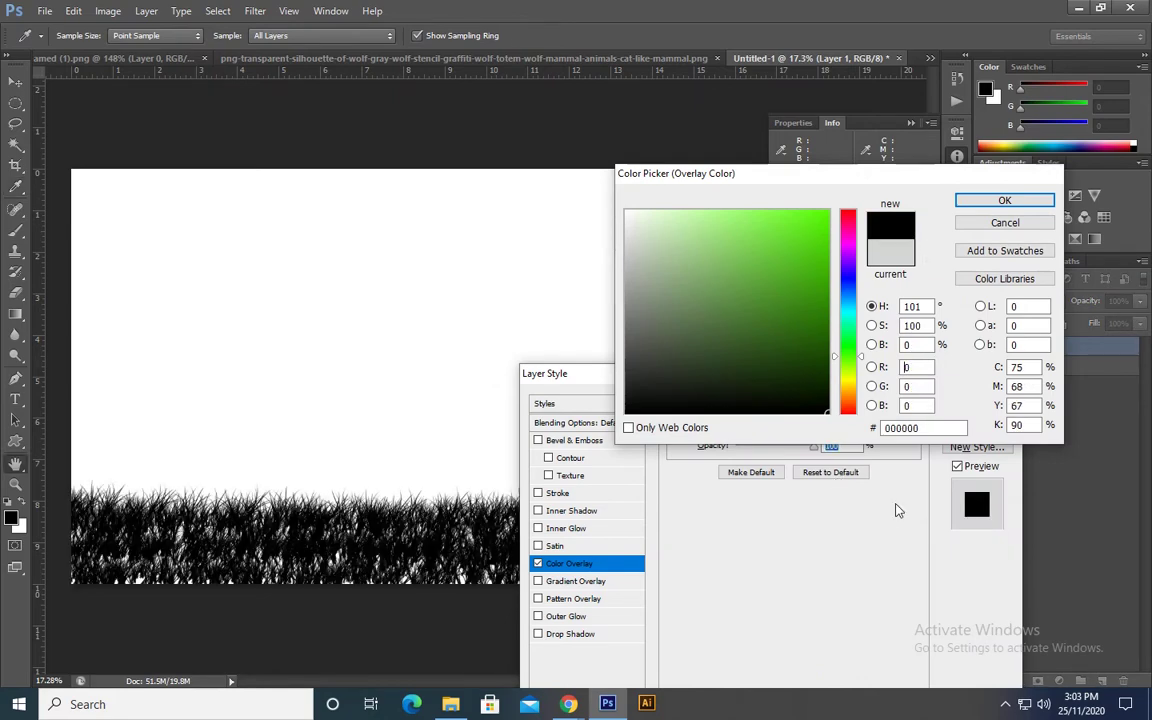
pyautogui.press('Return')
pyautogui.press('Return')
pyautogui.moveTo(787, 554)
pyautogui.mouseDown()
pyautogui.moveTo(787, 487)
pyautogui.moveTo(787, 510)
pyautogui.moveTo(817, 497)
pyautogui.mouseUp()
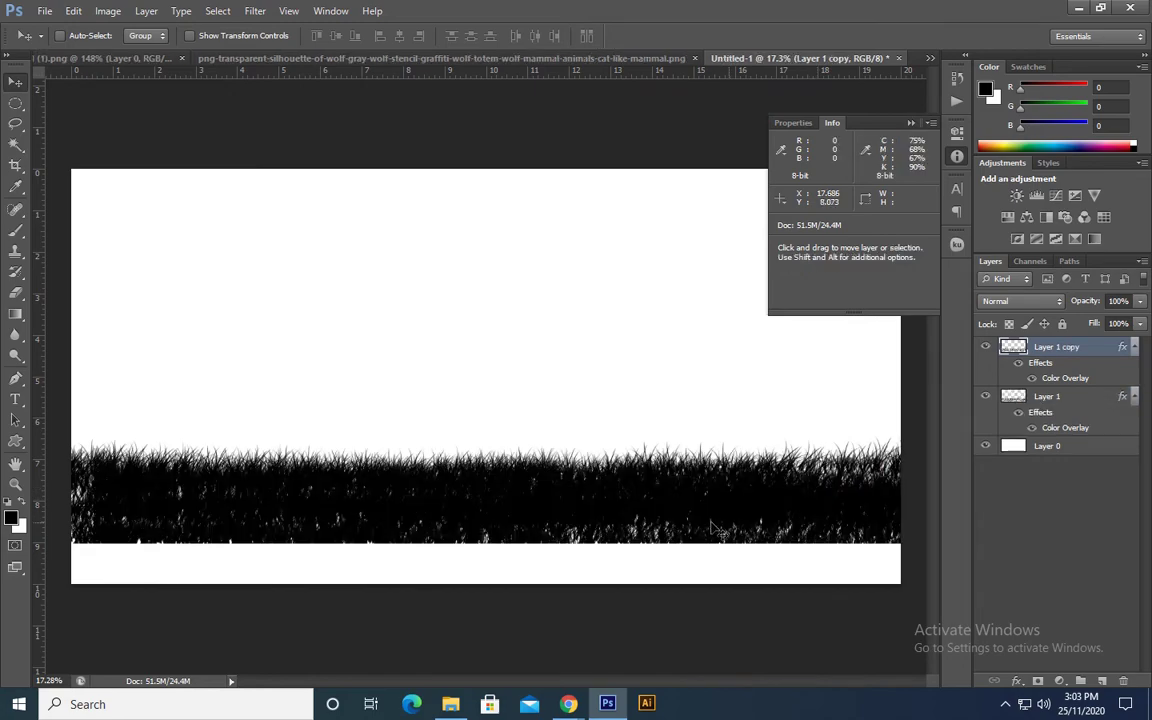
# Flip the copied grass layer horizontally with Free Transform
pyautogui.keyDown('ctrl'); pyautogui.click(737, 537); pyautogui.keyUp('ctrl')
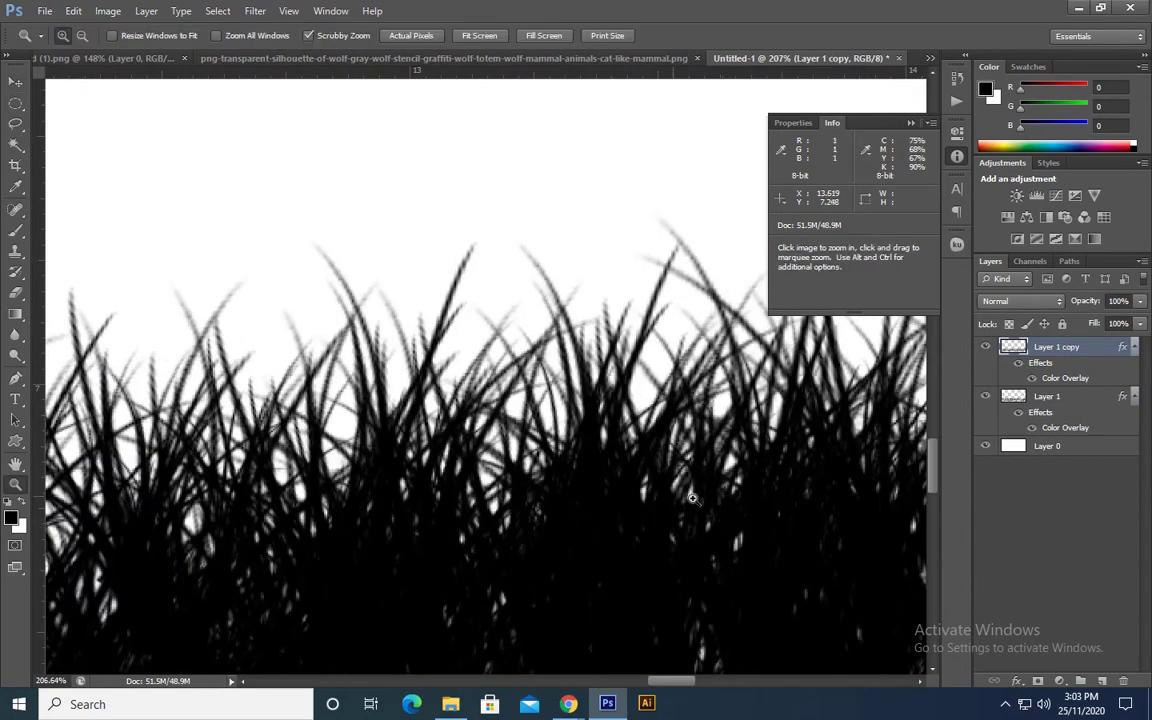
pyautogui.moveTo(735, 537); pyautogui.dragTo(630, 537)
pyautogui.hotkey('ctrl', 't')
pyautogui.rightClick(630, 537)
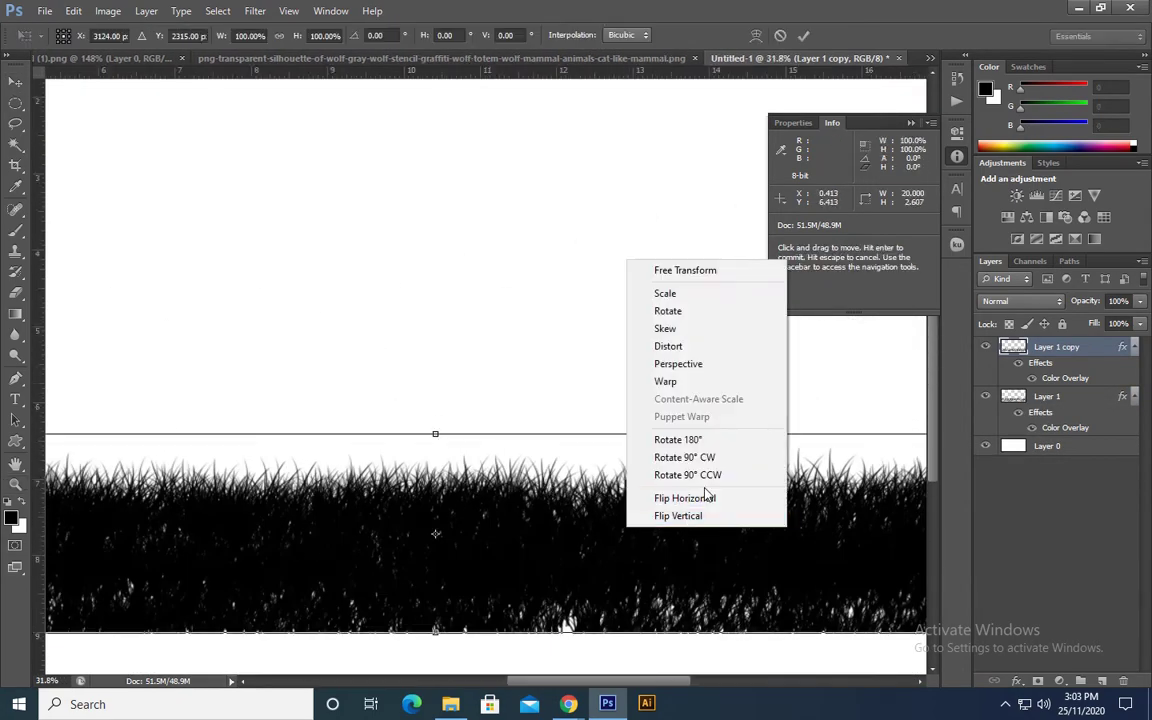
pyautogui.click(718, 501)
pyautogui.press('Return')
# Merge both grass layers into a single Layer 1 copy
pyautogui.moveTo(716, 500); pyautogui.dragTo(625, 463)
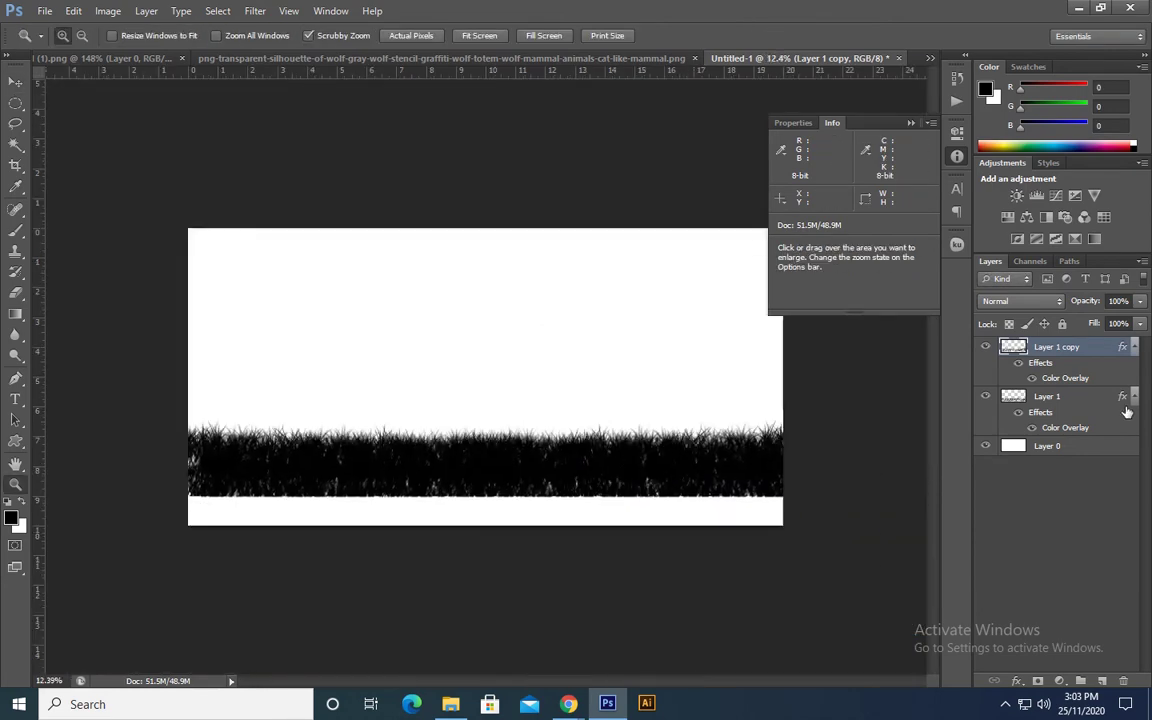
pyautogui.hotkey('ctrl', 'a')
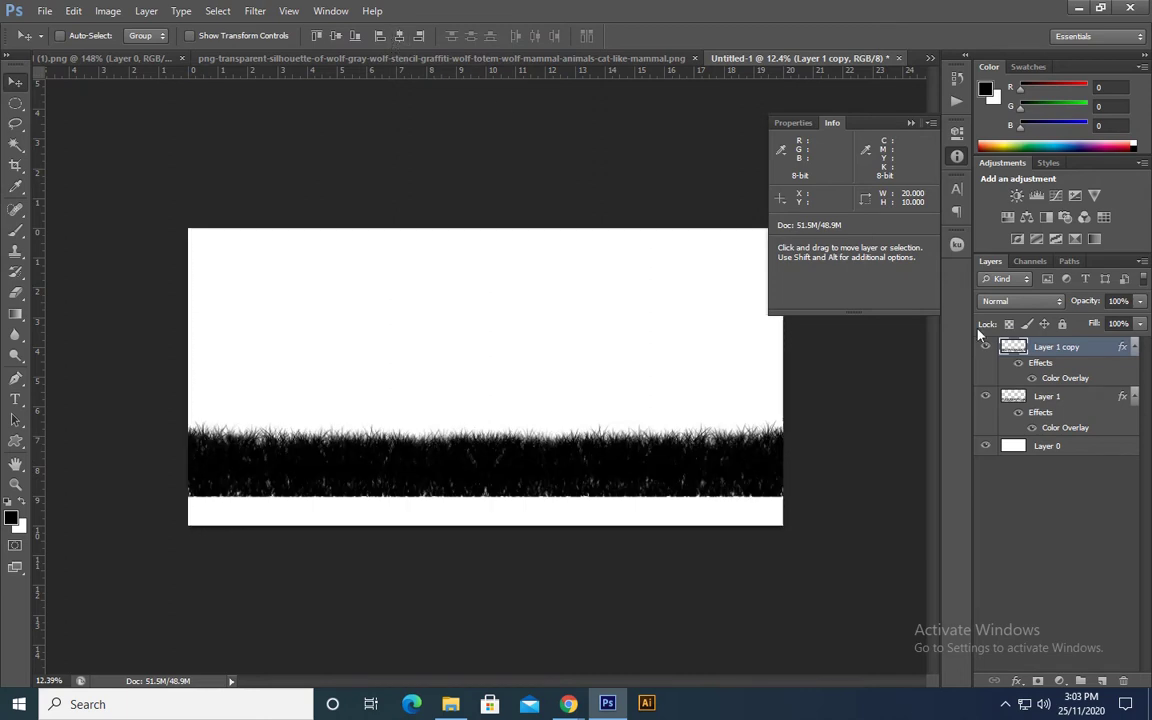
pyautogui.hotkey('ctrl', 'd')
pyautogui.keyDown('shift'); pyautogui.click(1092, 403); pyautogui.keyUp('shift')
pyautogui.hotkey('ctrl', 'e')
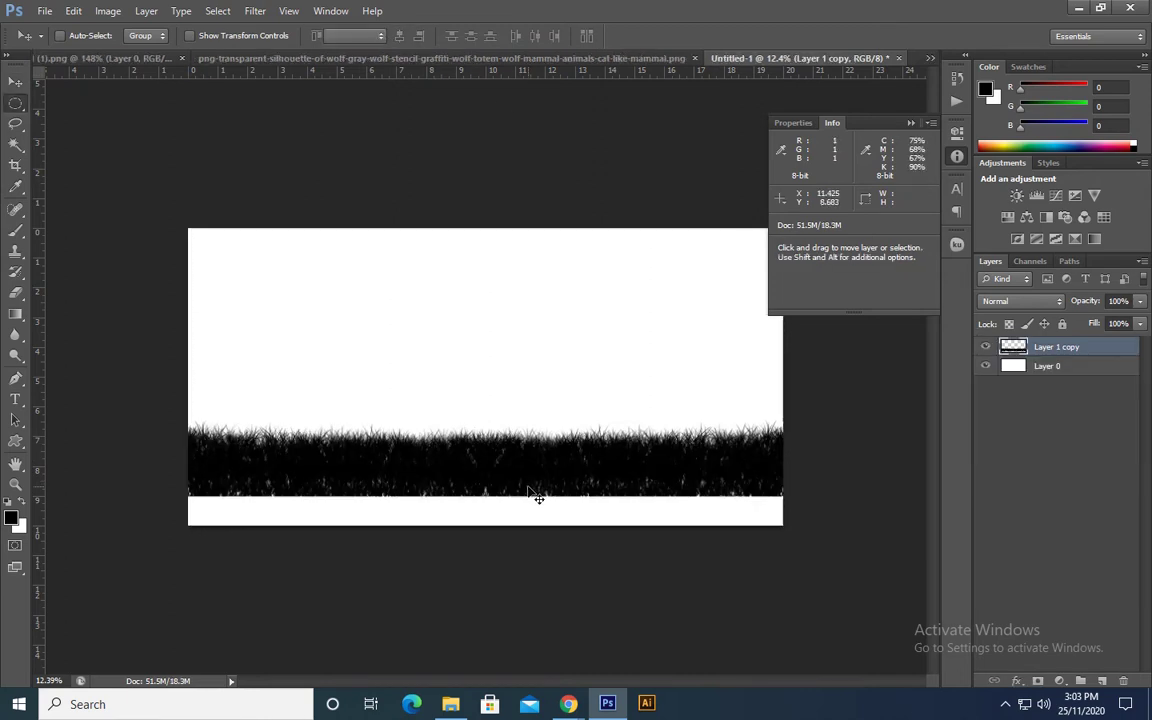
# Fill a rectangular selection over the lower grass band with solid black
pyautogui.press('m')
pyautogui.moveTo(182, 460); pyautogui.dragTo(879, 577)
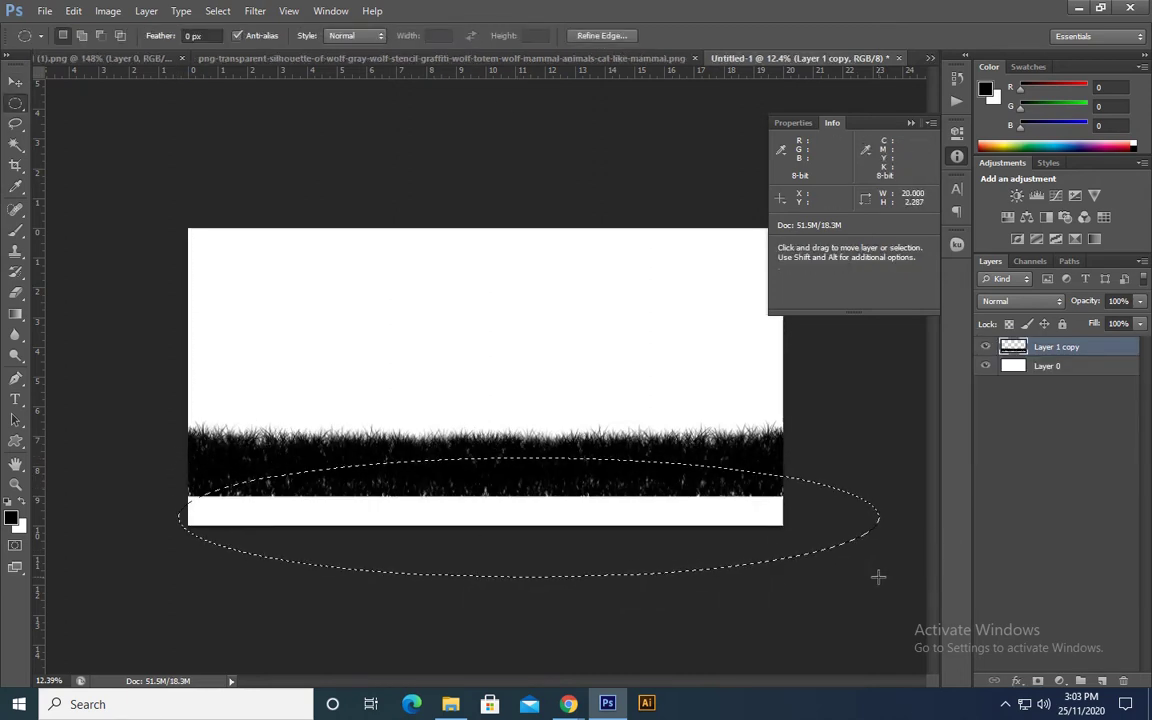
pyautogui.hotkey('ctrl', 'd')
pyautogui.hotkey('shift', 'm')
pyautogui.moveTo(188, 452); pyautogui.dragTo(880, 525)
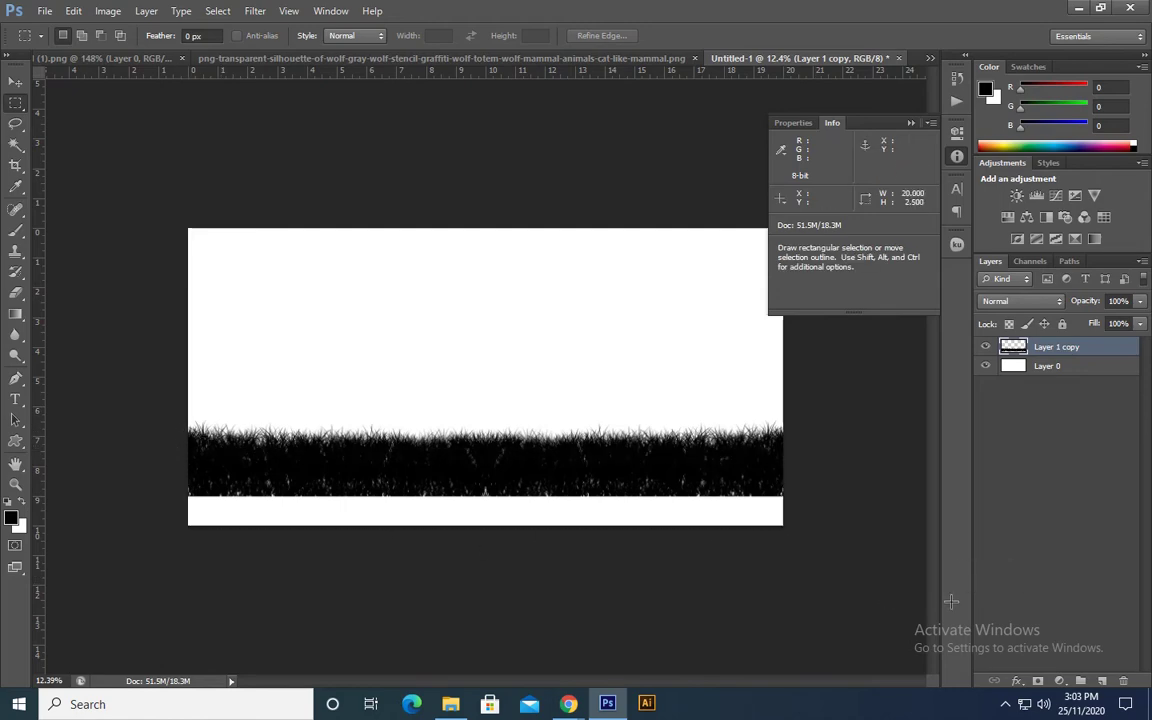
pyautogui.press('z')
pyautogui.click(890, 525)
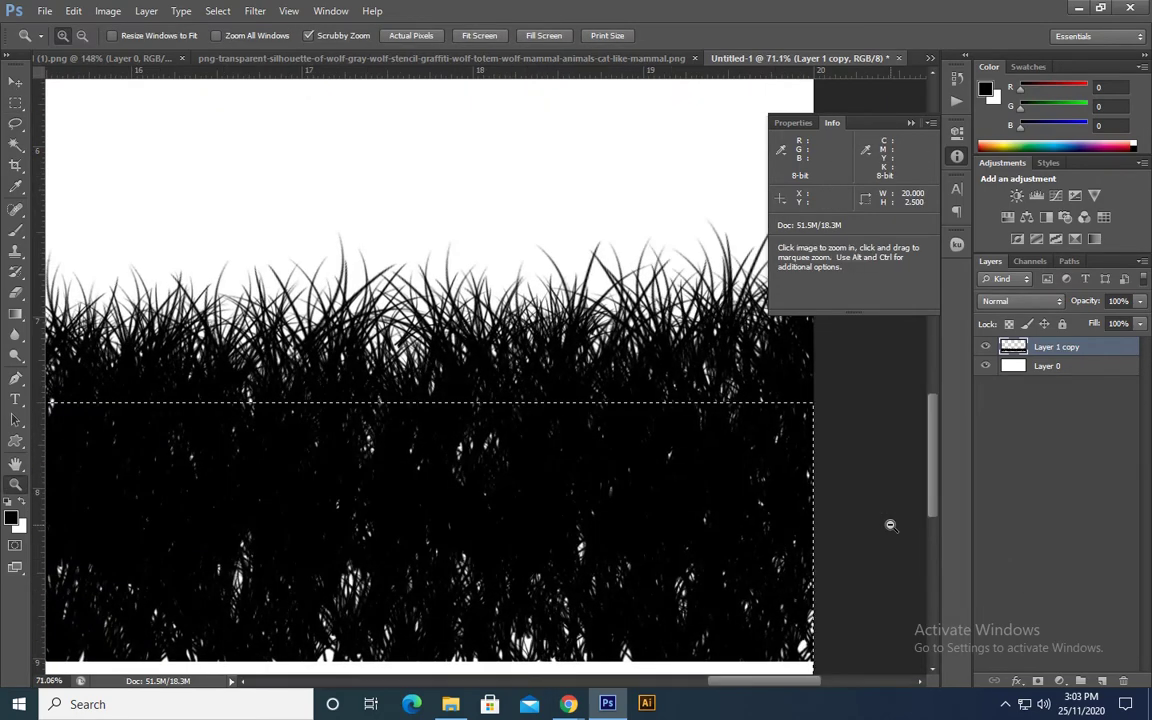
pyautogui.hotkey('alt', 'BackSpace')
pyautogui.hotkey('ctrl', 'd')
pyautogui.moveTo(761, 491); pyautogui.dragTo(625, 483)
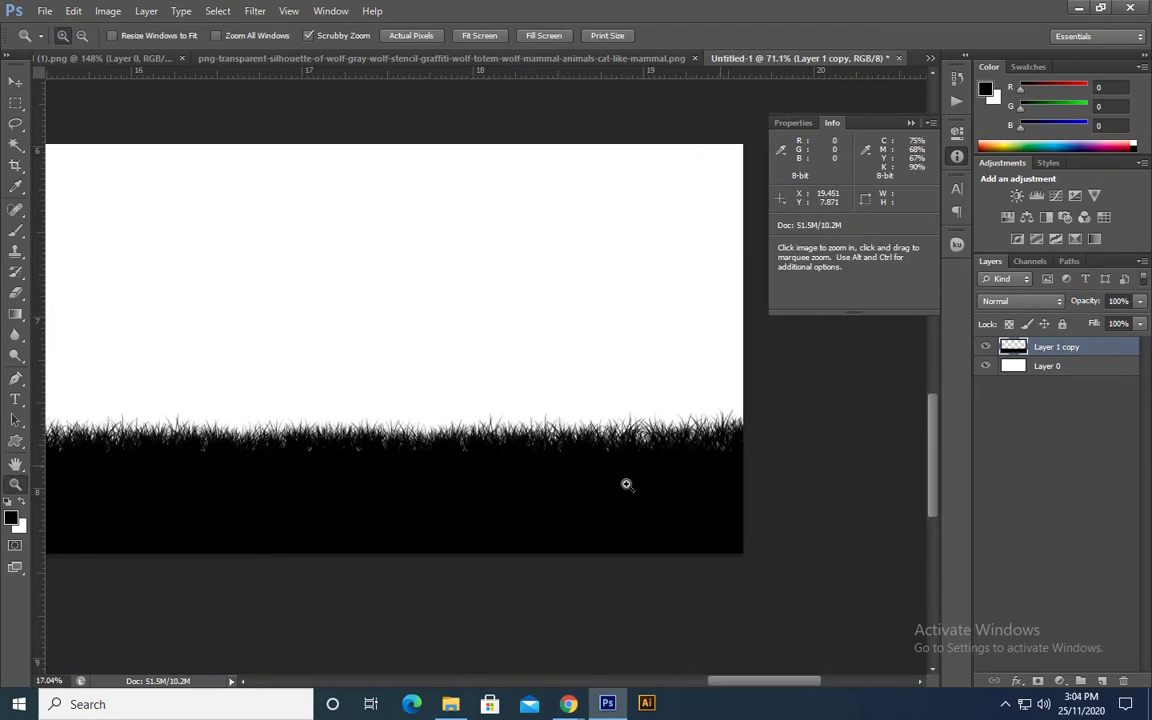
# Select background Layer 0 and add a Gradient Overlay layer style
pyautogui.press('v')
pyautogui.press('z')
pyautogui.moveTo(688, 517); pyautogui.dragTo(550, 505)
pyautogui.press('v')
pyautogui.press('z')
pyautogui.press('v')
pyautogui.rightClick(658, 357)
pyautogui.moveTo(679, 347)
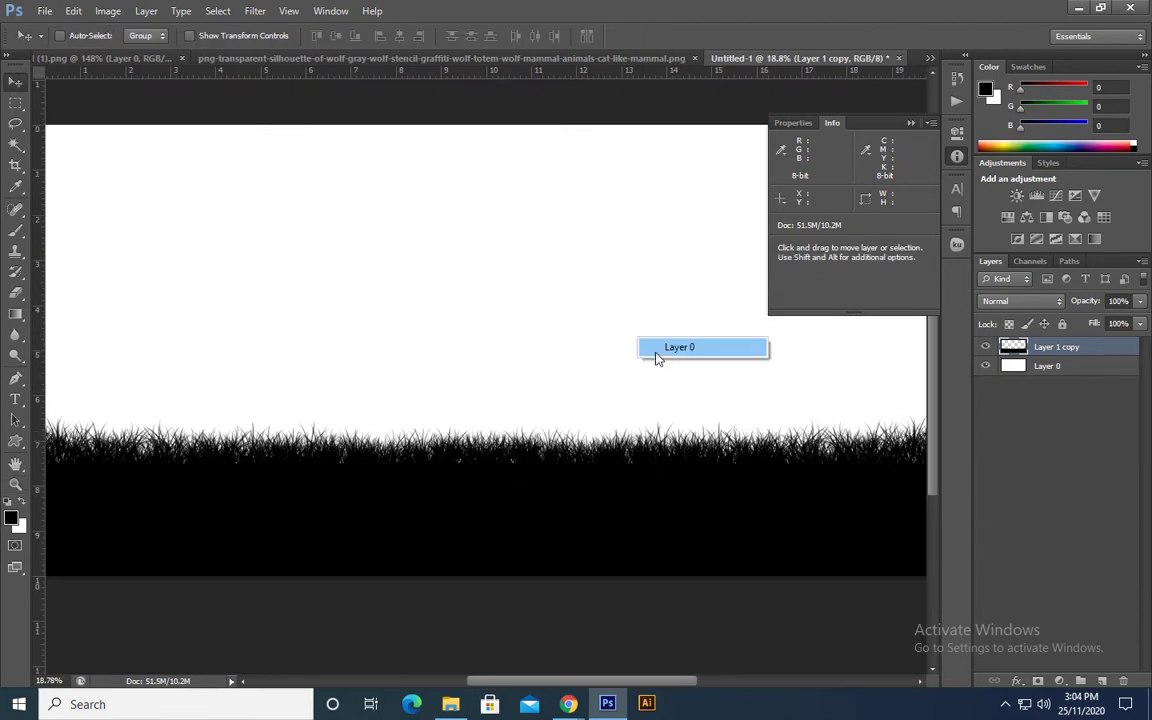
pyautogui.click(658, 350)
pyautogui.hotkey('alt', 'l')
pyautogui.press('y')
pyautogui.press('g')
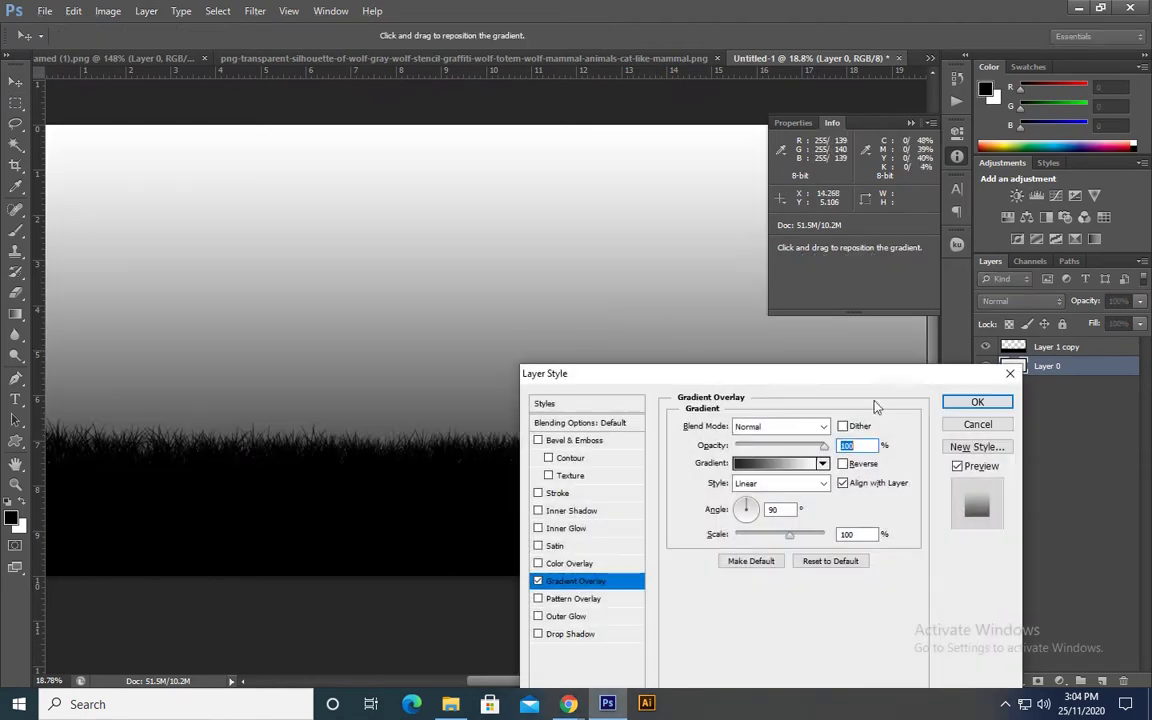
# Set the overlay to the reversed navy-blue Frost gradient, then reselect the grass layer
pyautogui.click(778, 463)
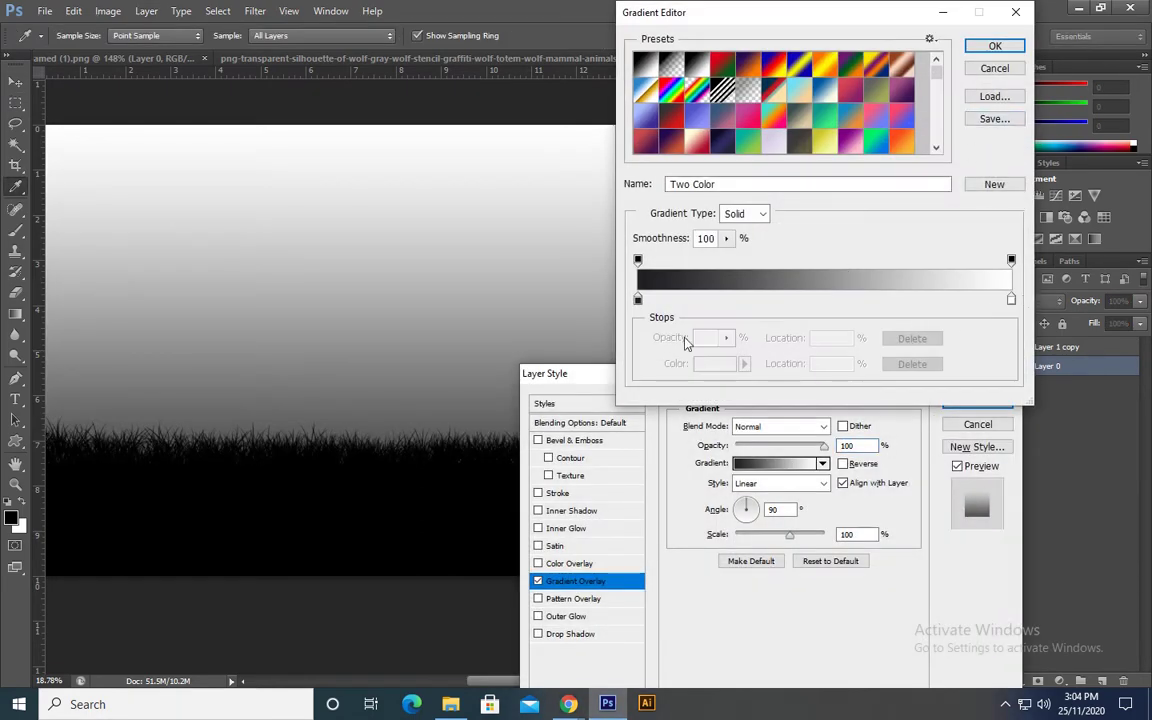
pyautogui.click(638, 300)
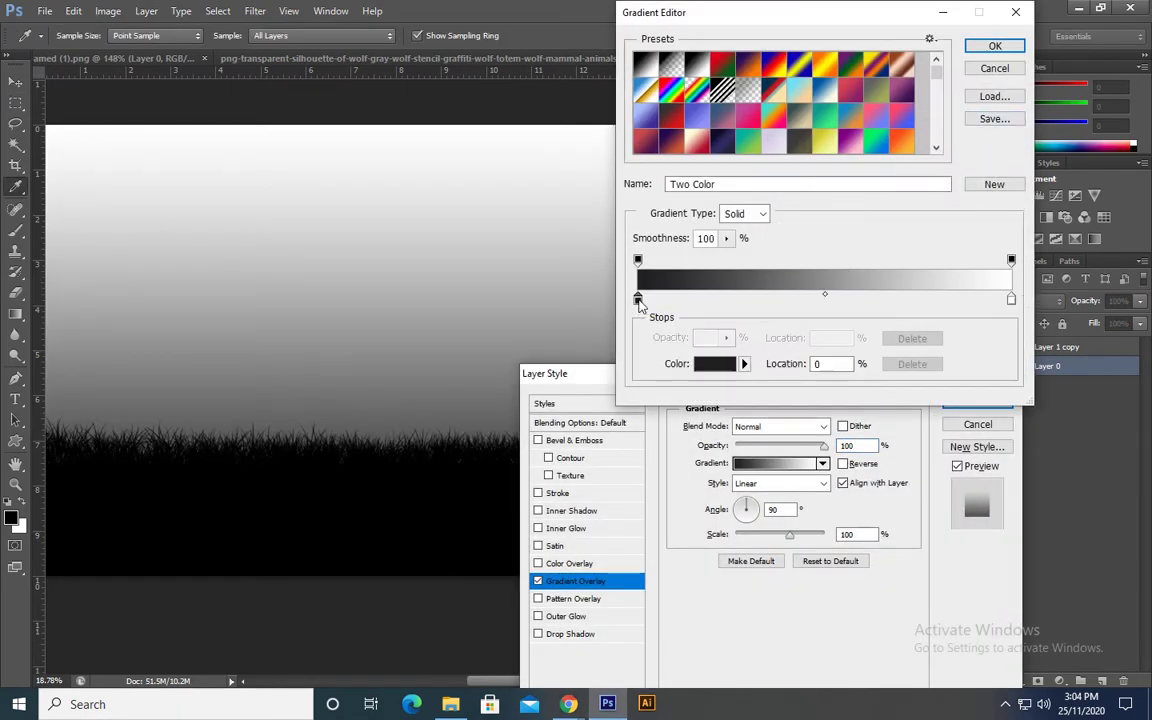
pyautogui.click(713, 366)
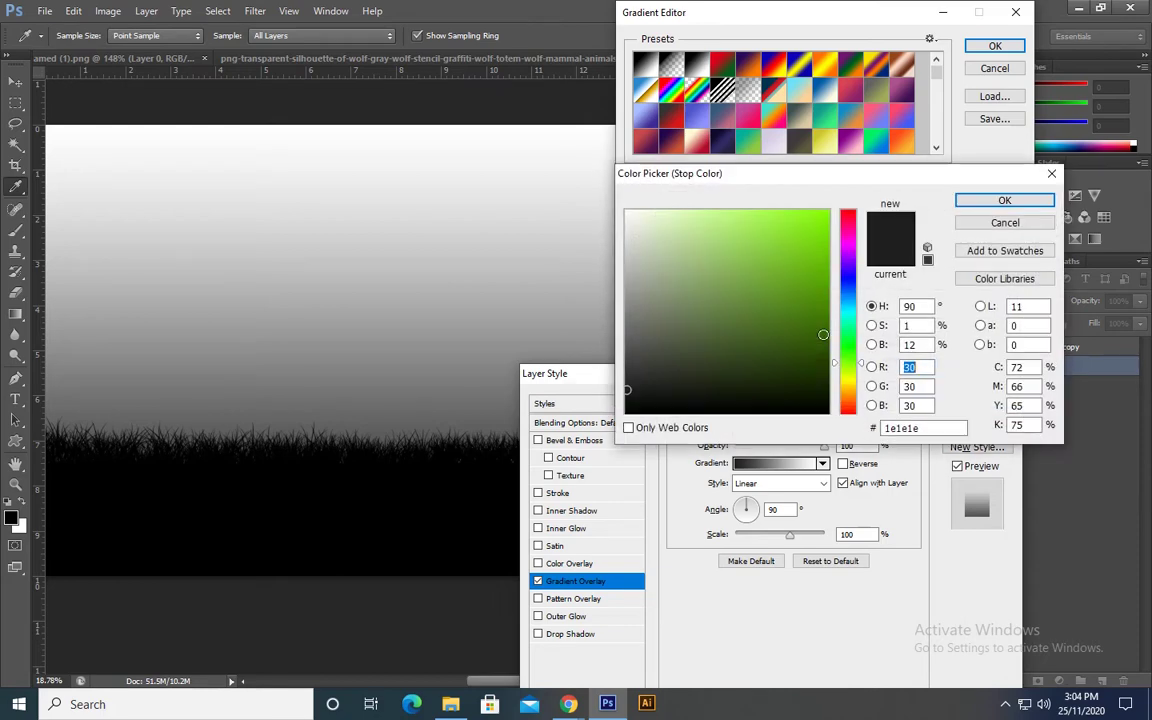
pyautogui.click(1030, 222)
pyautogui.click(936, 103)
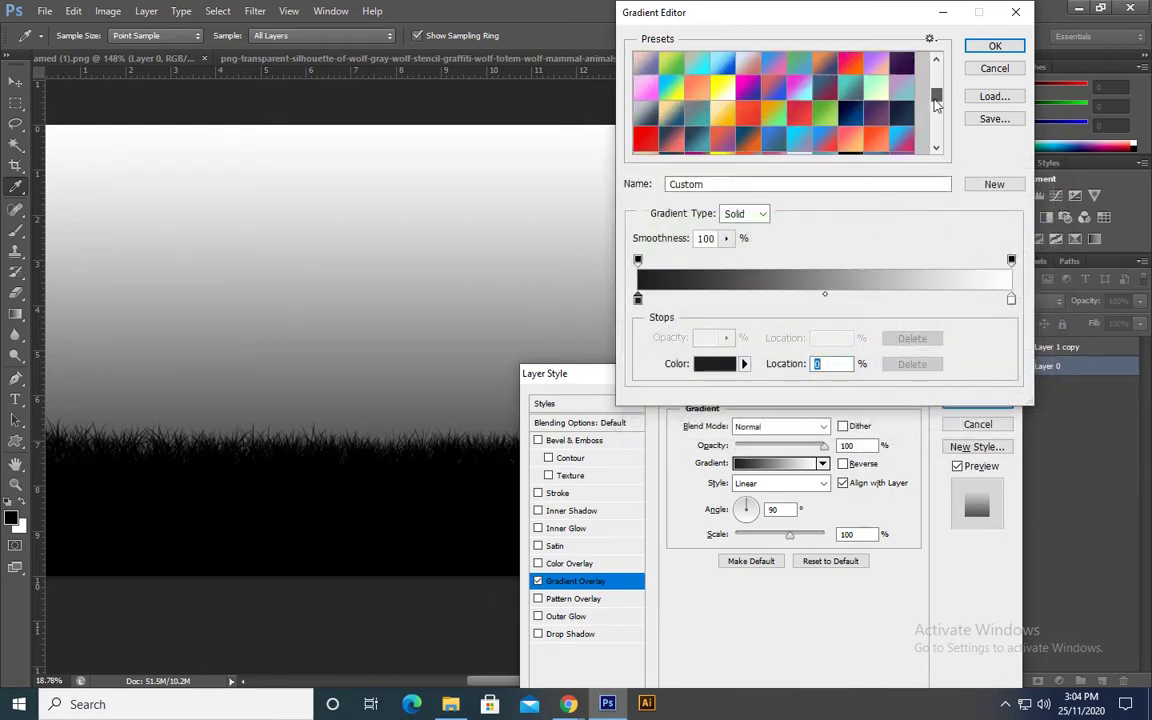
pyautogui.click(857, 122)
pyautogui.press('Return')
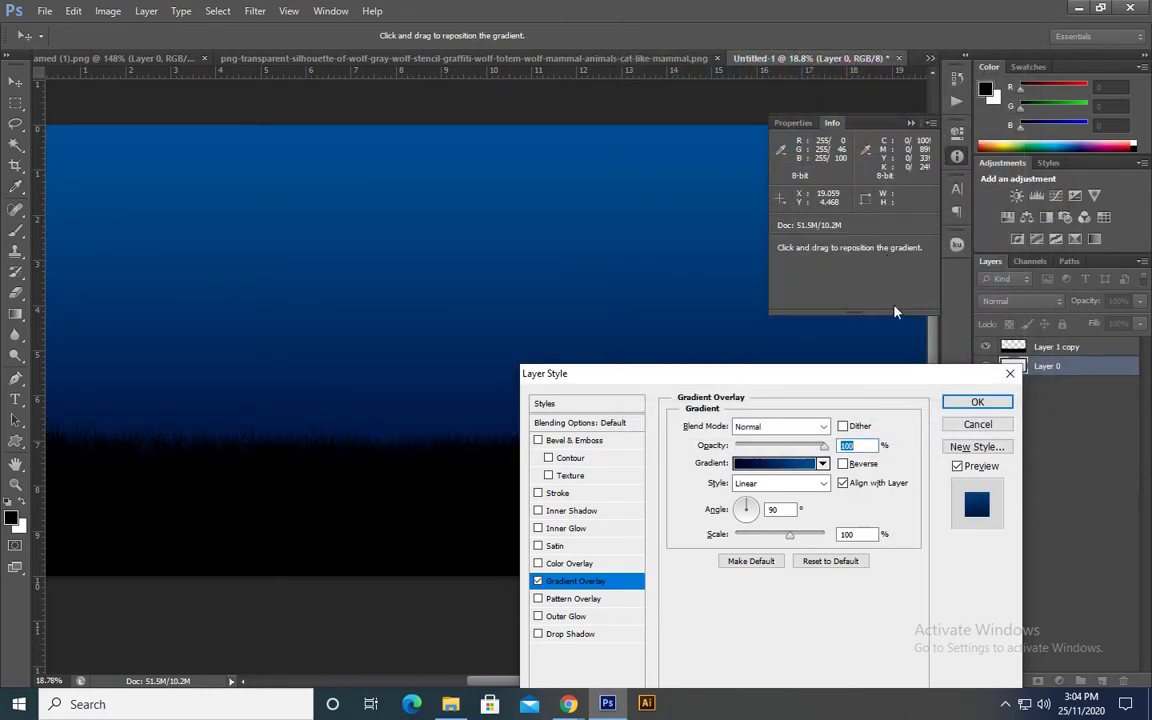
pyautogui.click(864, 465)
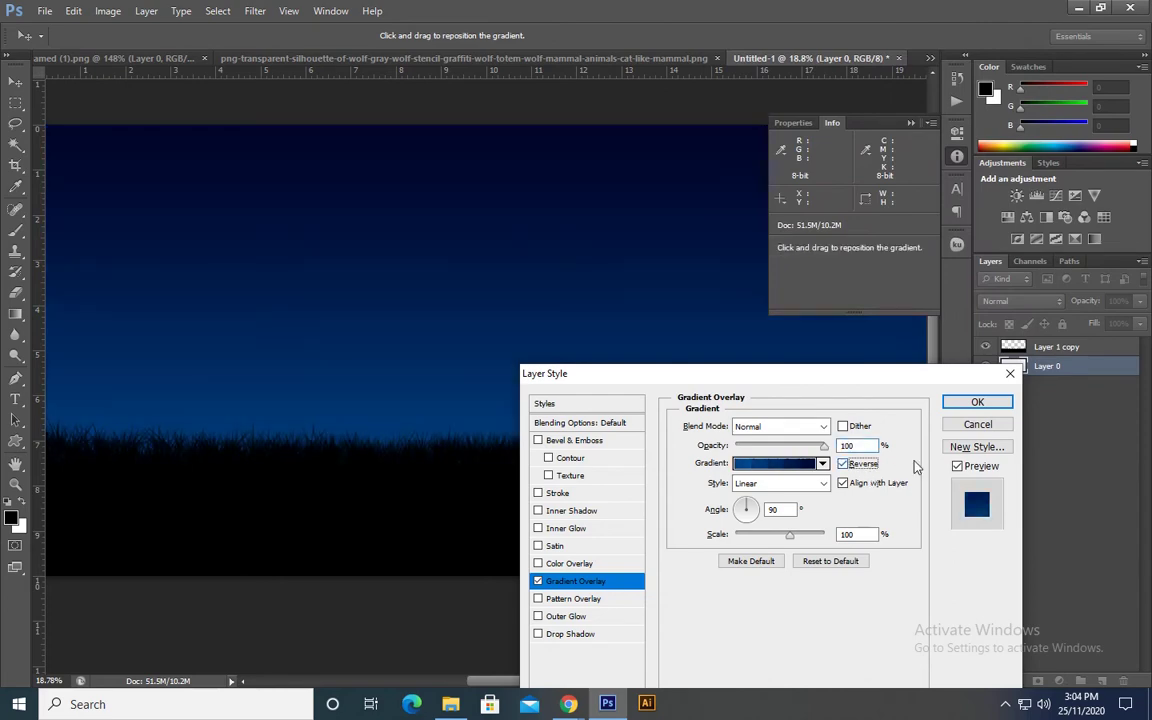
pyautogui.click(977, 401)
pyautogui.rightClick(762, 515)
pyautogui.click(768, 524)
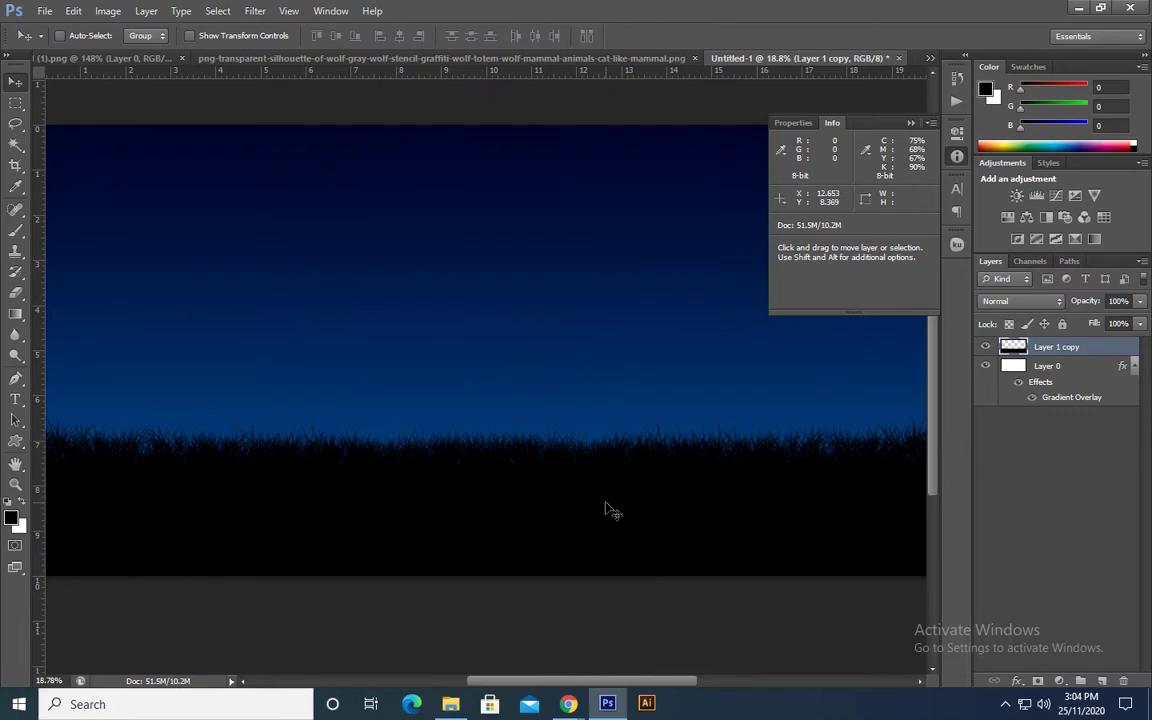
# Stamp a moon in the upper-right sky with the resized 3018 px moon brush
pyautogui.press('Tab')
pyautogui.rightClick(491, 258)
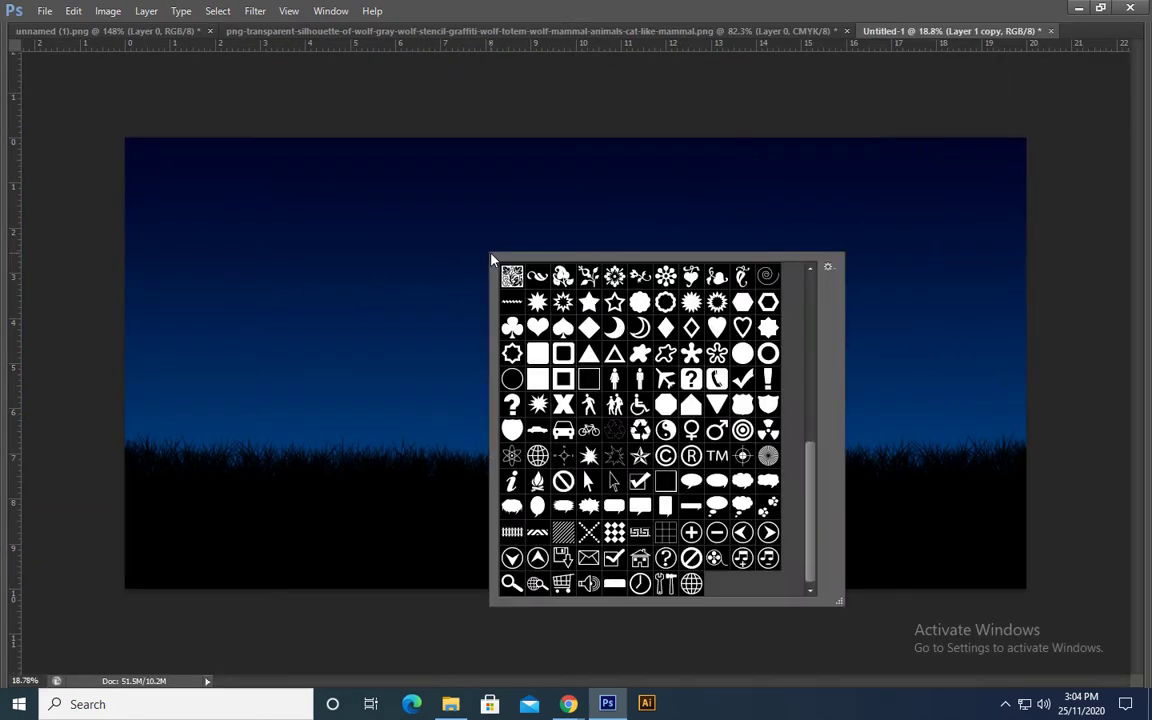
pyautogui.press('b')
pyautogui.rightClick(416, 322)
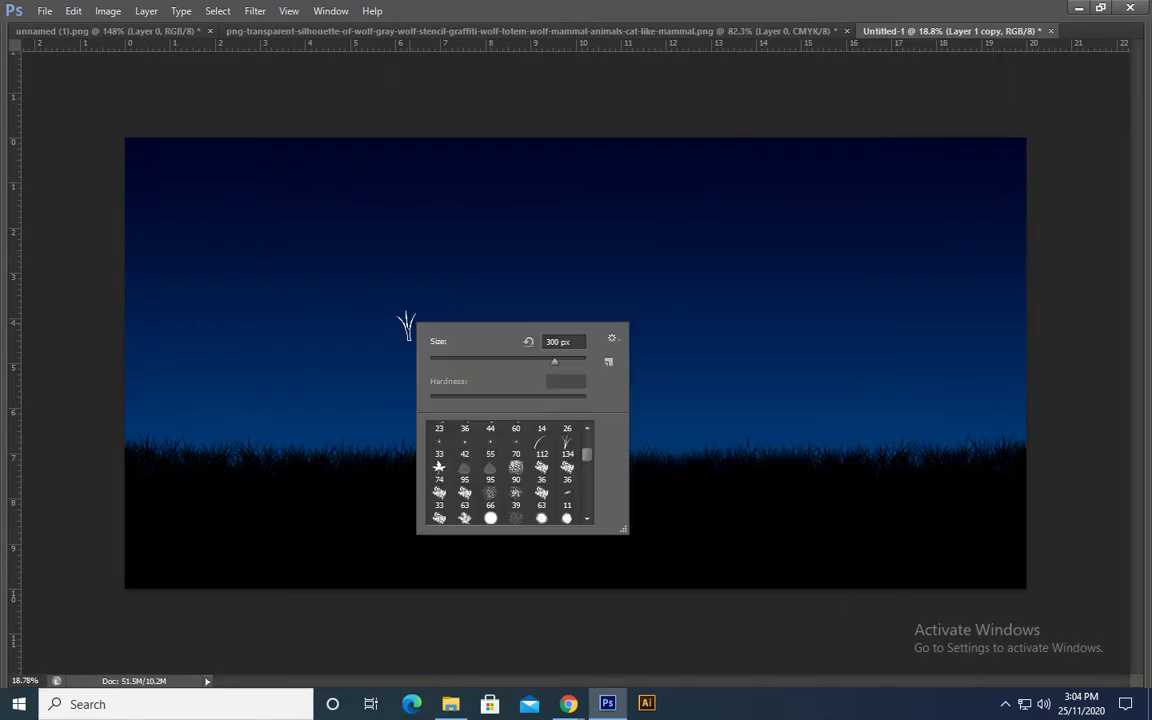
pyautogui.scroll(-1, 563, 480)
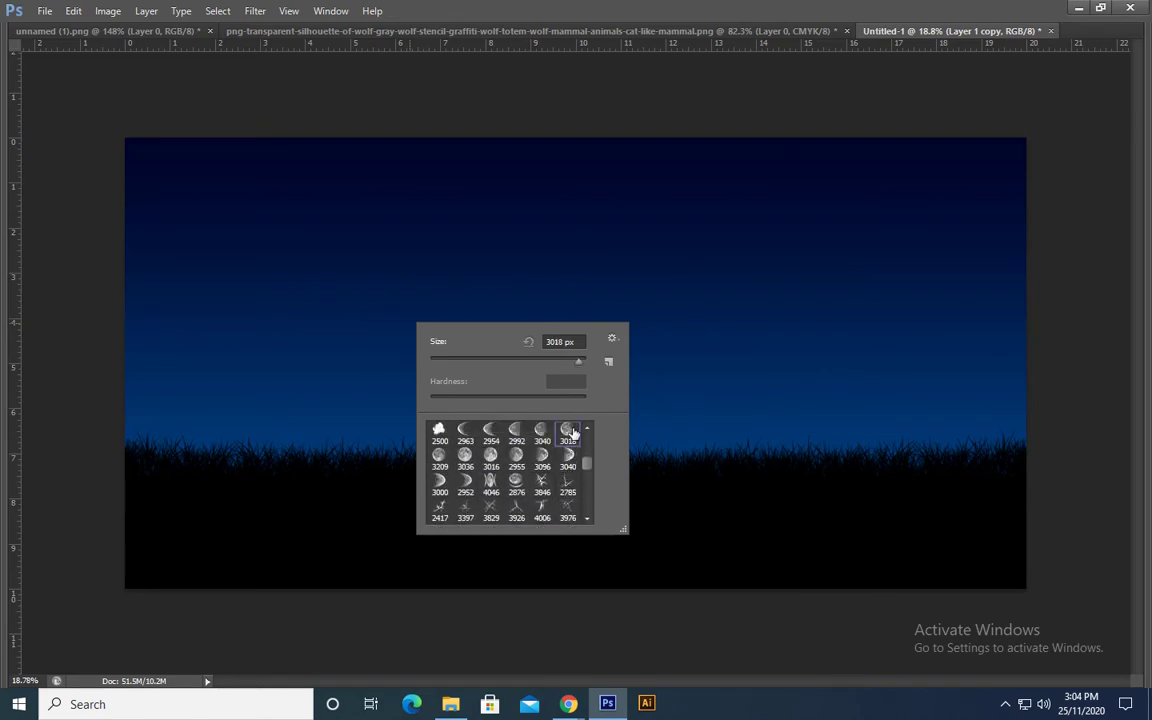
pyautogui.click(634, 334)
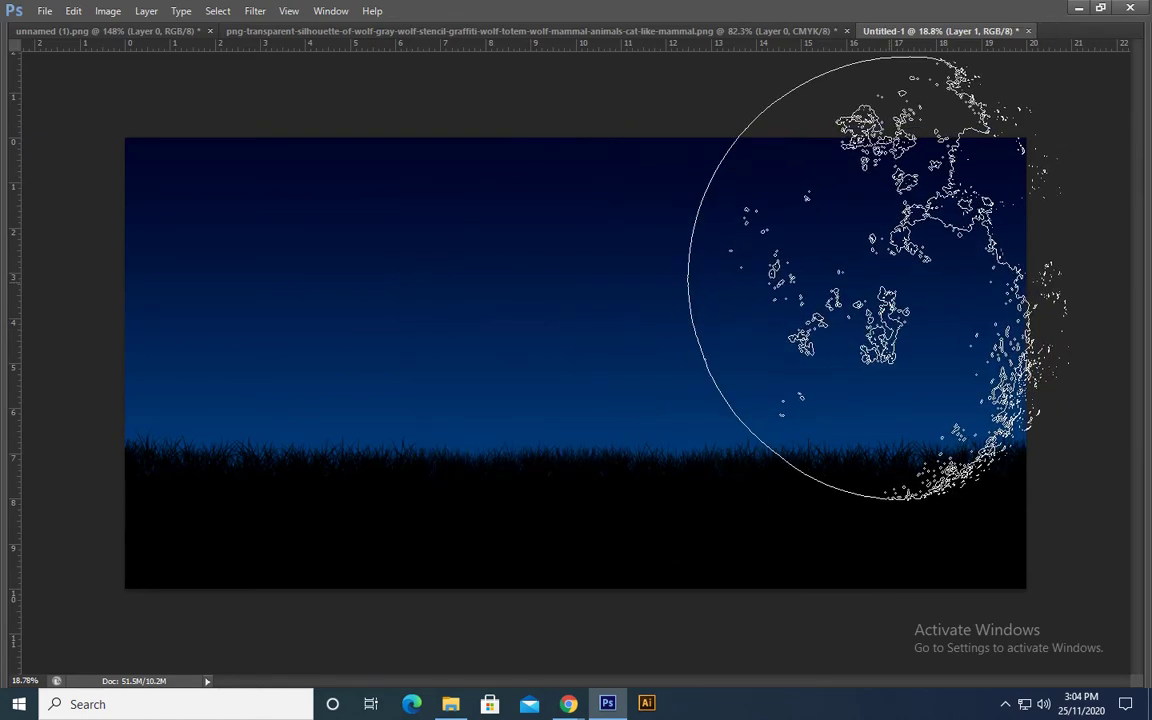
pyautogui.press('[')
pyautogui.press('[')
pyautogui.press('[')
pyautogui.press('[')
pyautogui.press('[')
pyautogui.press('[')
pyautogui.press('[')
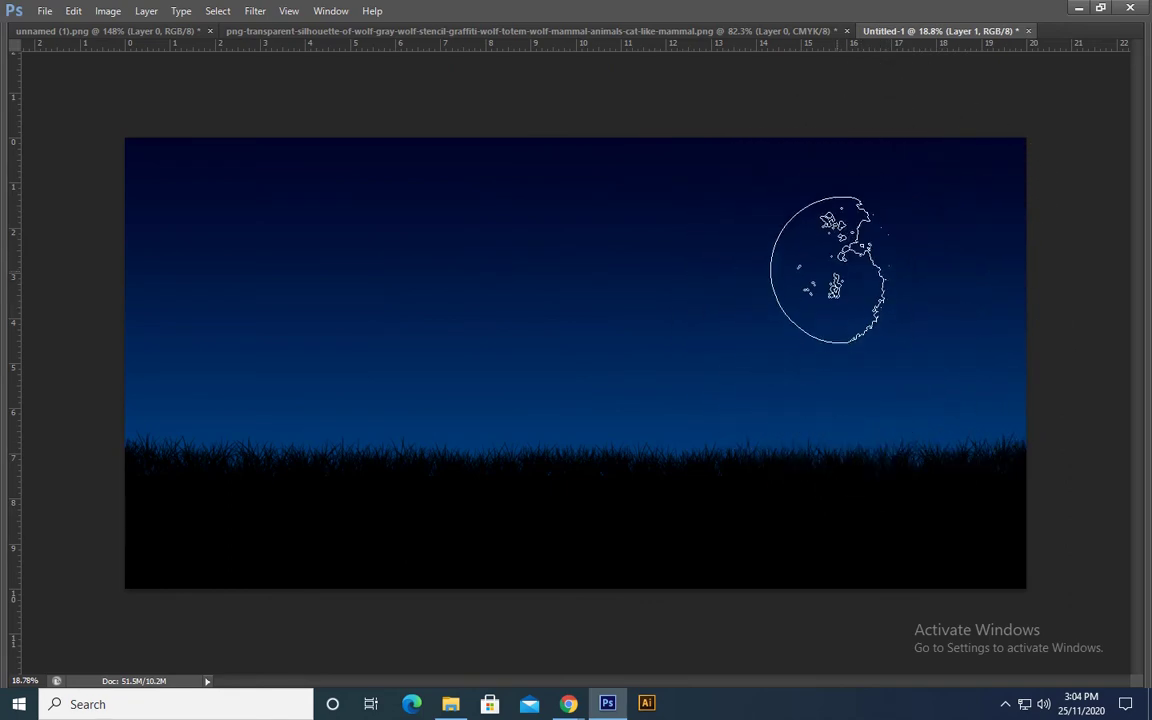
pyautogui.press('[')
pyautogui.press('[')
pyautogui.press(']')
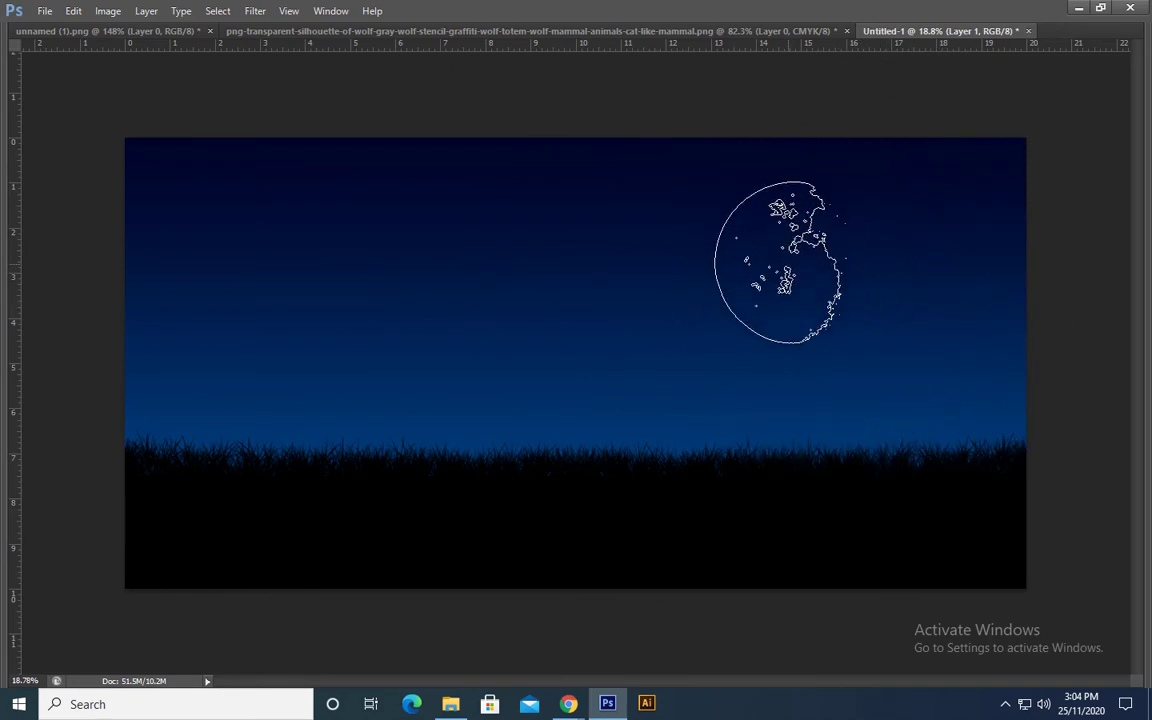
pyautogui.press(']')
pyautogui.click(779, 263)
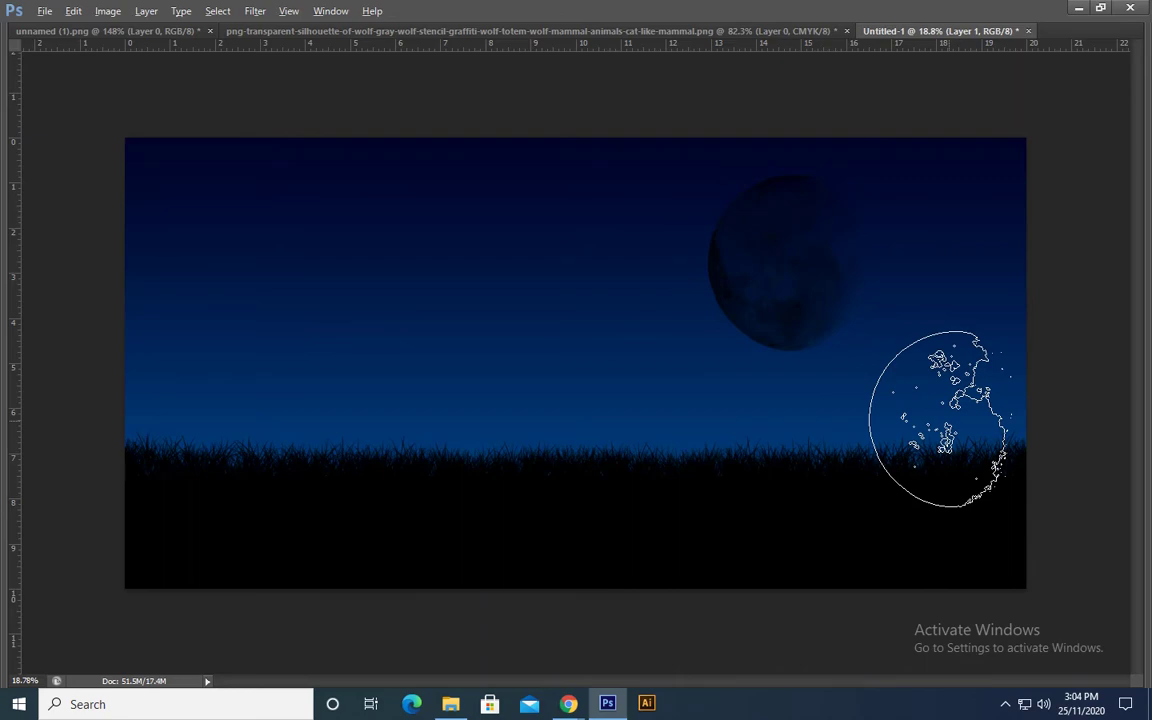
# Give the moon a white Color Overlay, shift it right, and scale it down
pyautogui.click(851, 425)
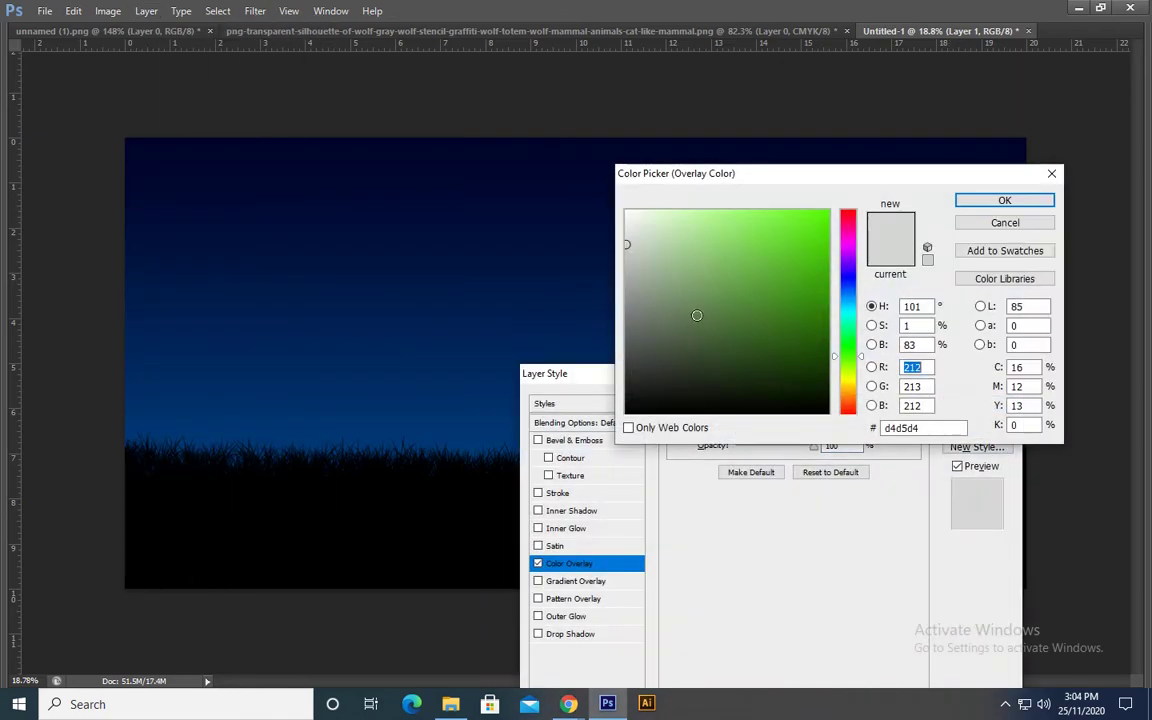
pyautogui.moveTo(697, 316); pyautogui.dragTo(624, 209)
pyautogui.press('Return')
pyautogui.press('Return')
pyautogui.moveTo(869, 340)
pyautogui.mouseDown()
pyautogui.moveTo(904, 358)
pyautogui.moveTo(933, 337)
pyautogui.mouseUp()
pyautogui.hotkey('ctrl', 't')
pyautogui.moveTo(951, 181); pyautogui.dragTo(945, 190)
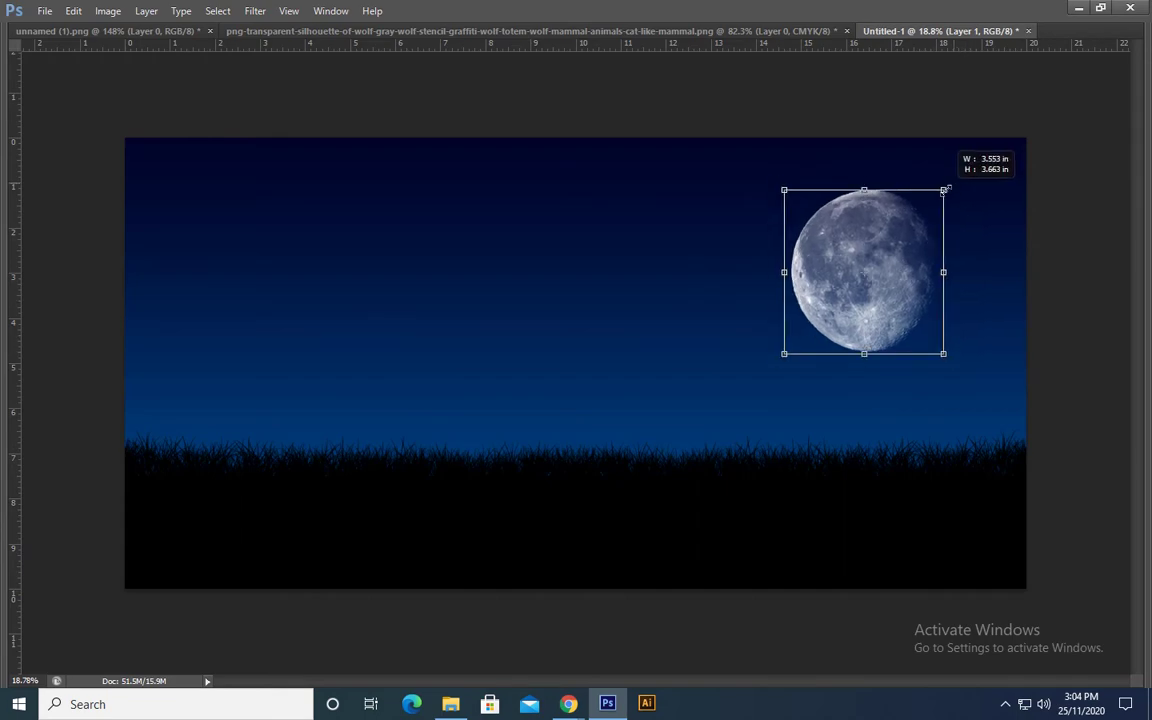
pyautogui.press('Return')
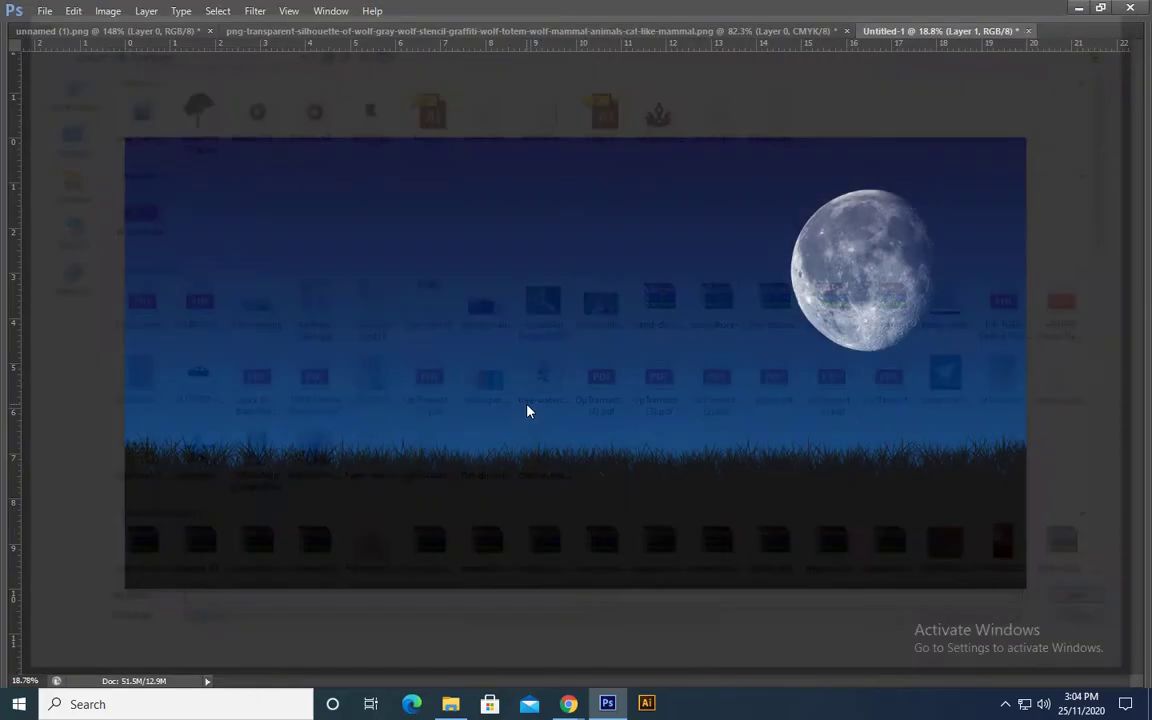
# Place the enlarged tree on the left of the grass and give it a black overlay
pyautogui.hotkey('ctrl', 'Tab')
pyautogui.hotkey('ctrl', 'Tab')
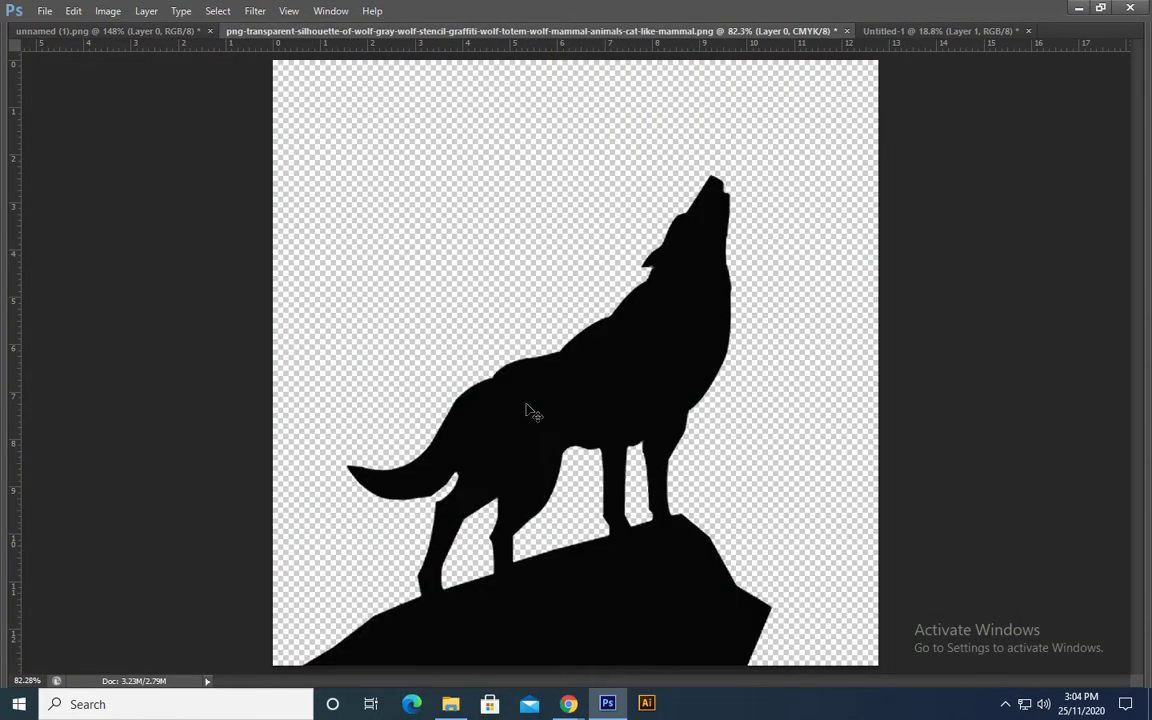
pyautogui.hotkey('ctrl', 'Tab')
pyautogui.moveTo(527, 411); pyautogui.dragTo(282, 470)
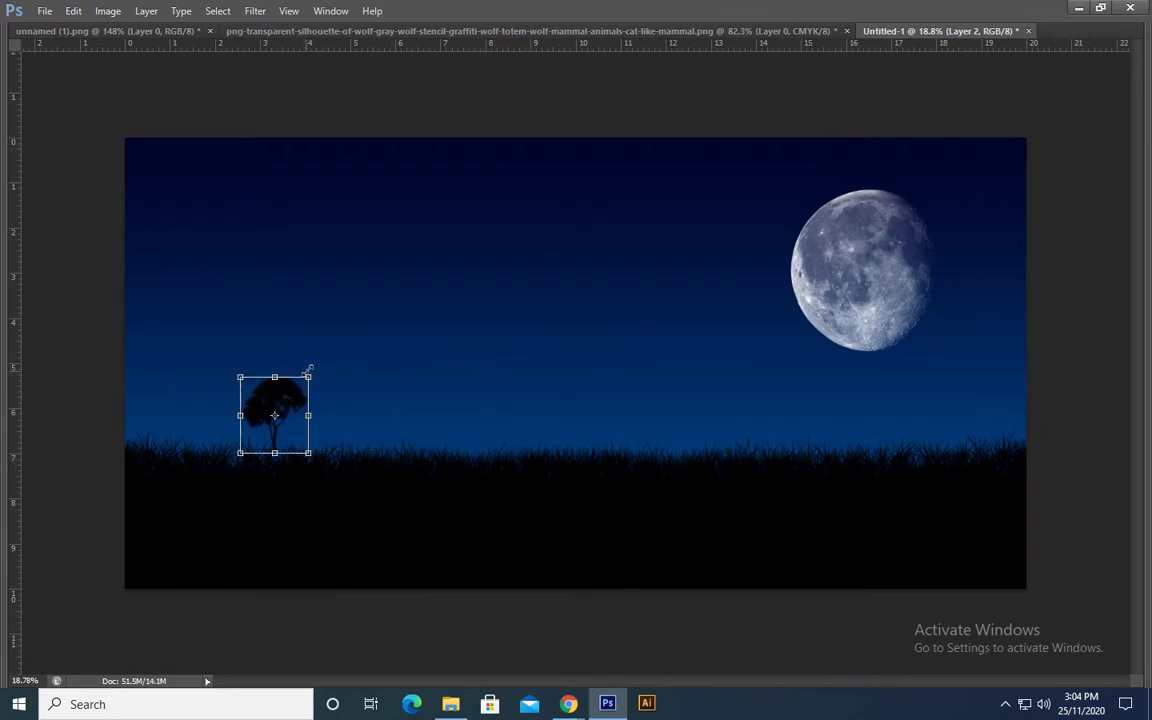
pyautogui.moveTo(309, 377); pyautogui.dragTo(383, 231)
pyautogui.moveTo(390, 369); pyautogui.dragTo(405, 277)
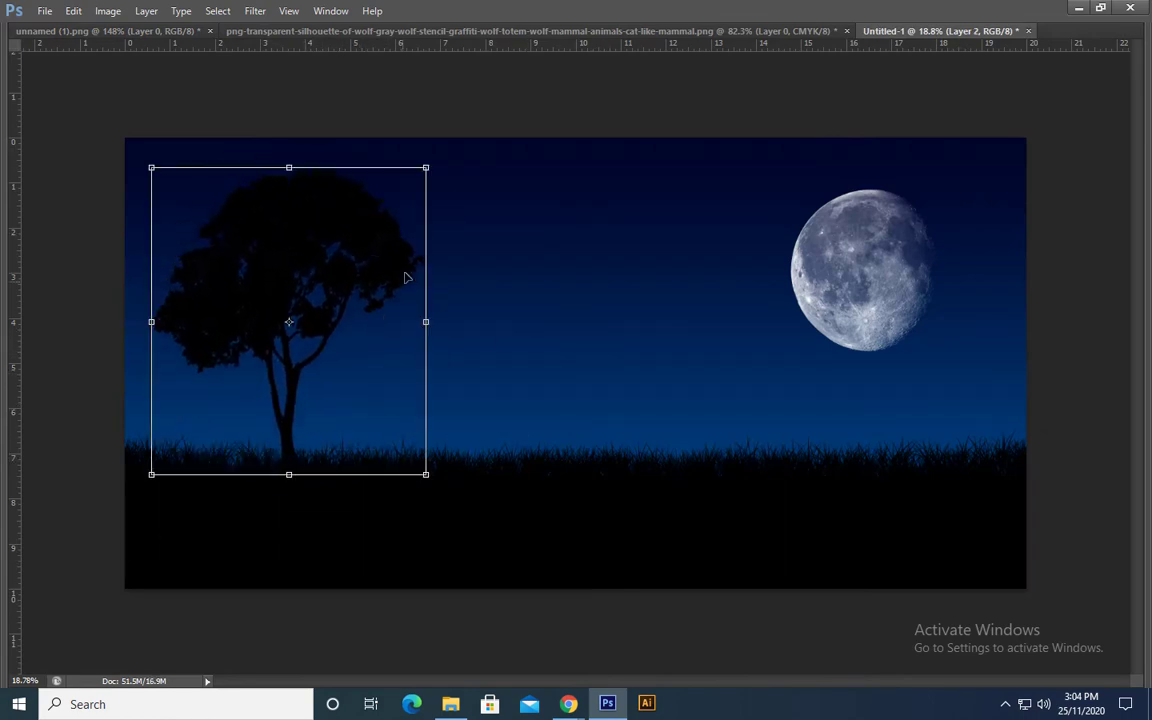
pyautogui.moveTo(425, 167)
pyautogui.mouseDown()
pyautogui.moveTo(409, 185)
pyautogui.moveTo(417, 248)
pyautogui.mouseUp()
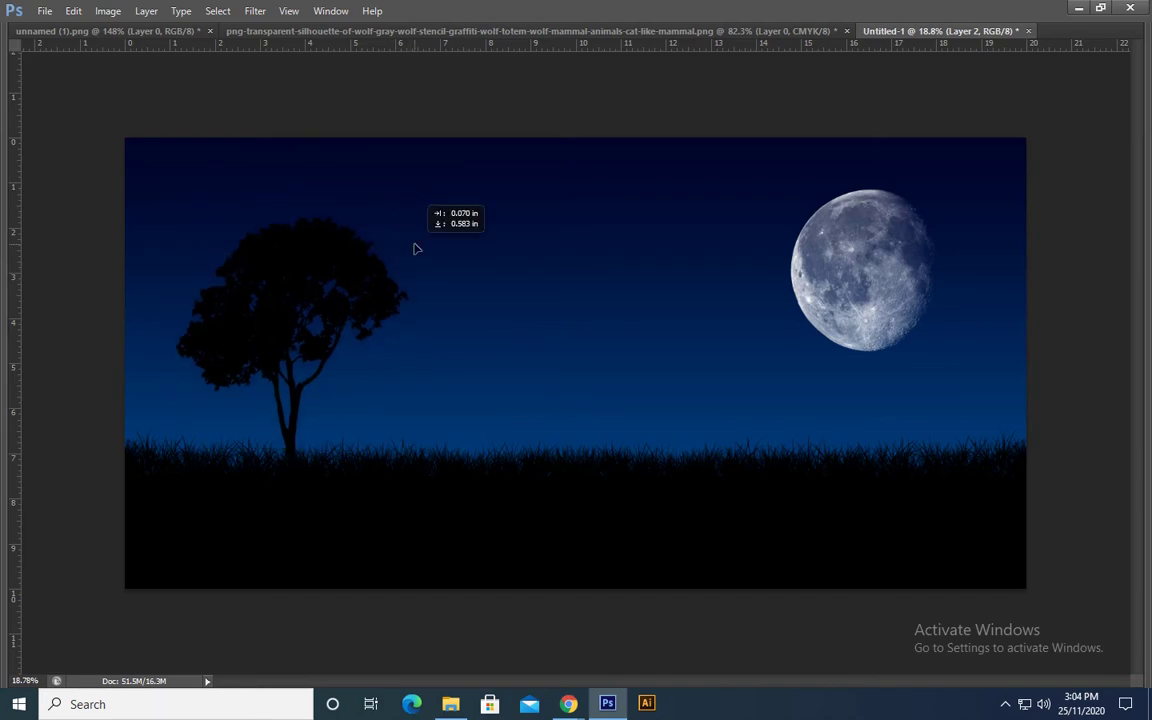
pyautogui.hotkey('alt', 'l')
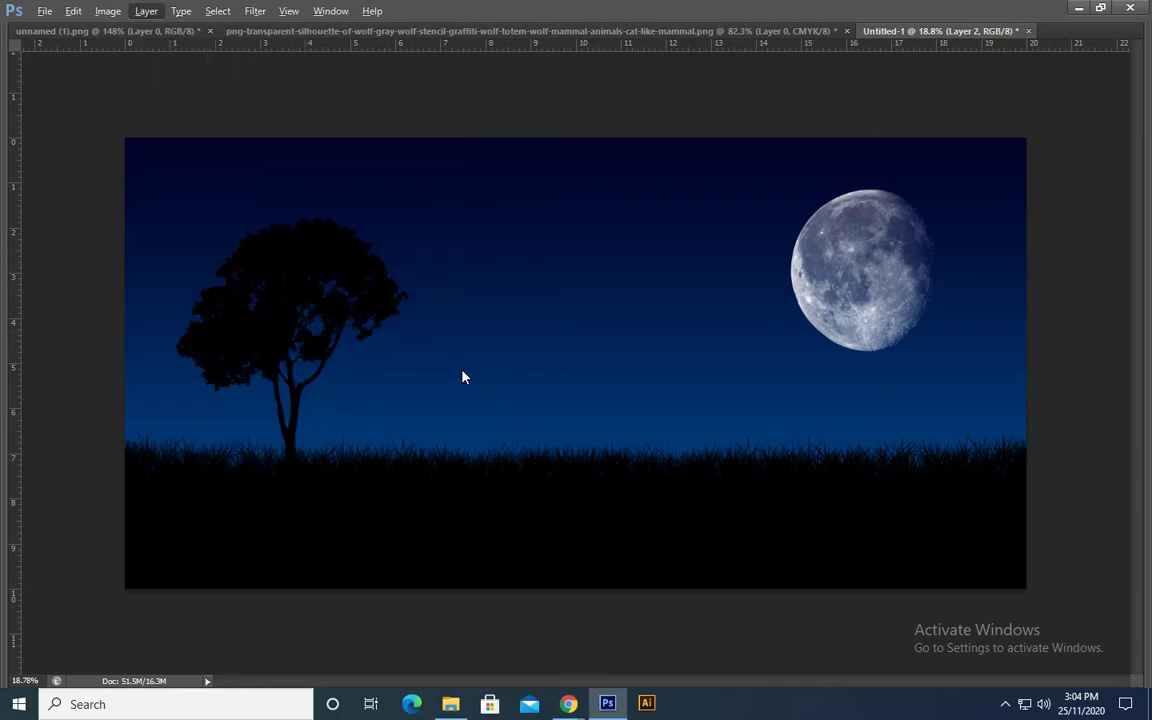
pyautogui.click(998, 203)
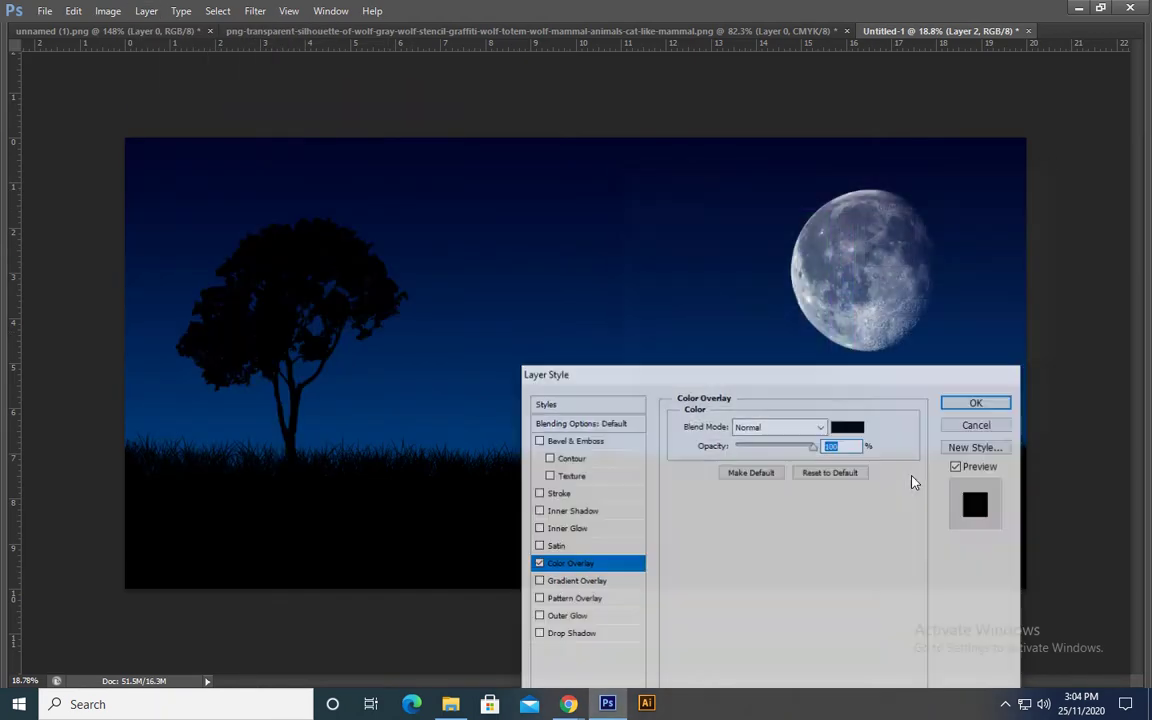
pyautogui.click(977, 401)
# Add a smaller, horizontally flipped tree copy at the far right of the grass
pyautogui.moveTo(310, 440); pyautogui.dragTo(665, 440)
pyautogui.hotkey('ctrl', 't')
pyautogui.moveTo(764, 255); pyautogui.dragTo(694, 335)
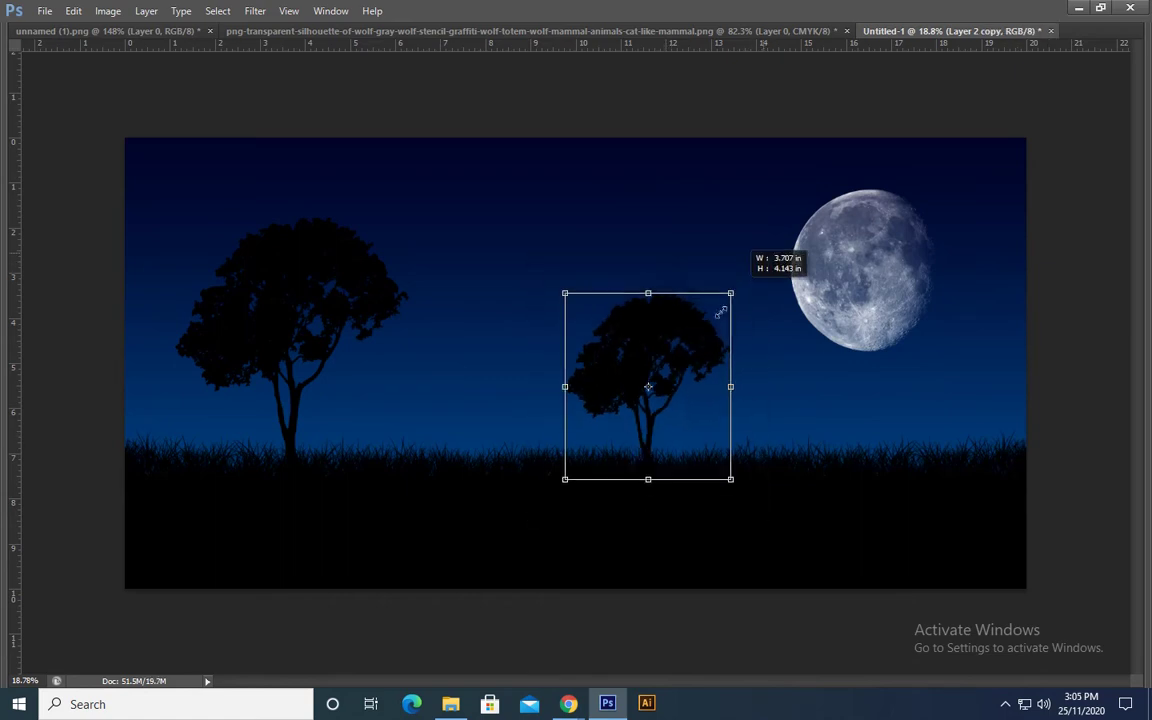
pyautogui.rightClick(671, 408)
pyautogui.click(730, 645)
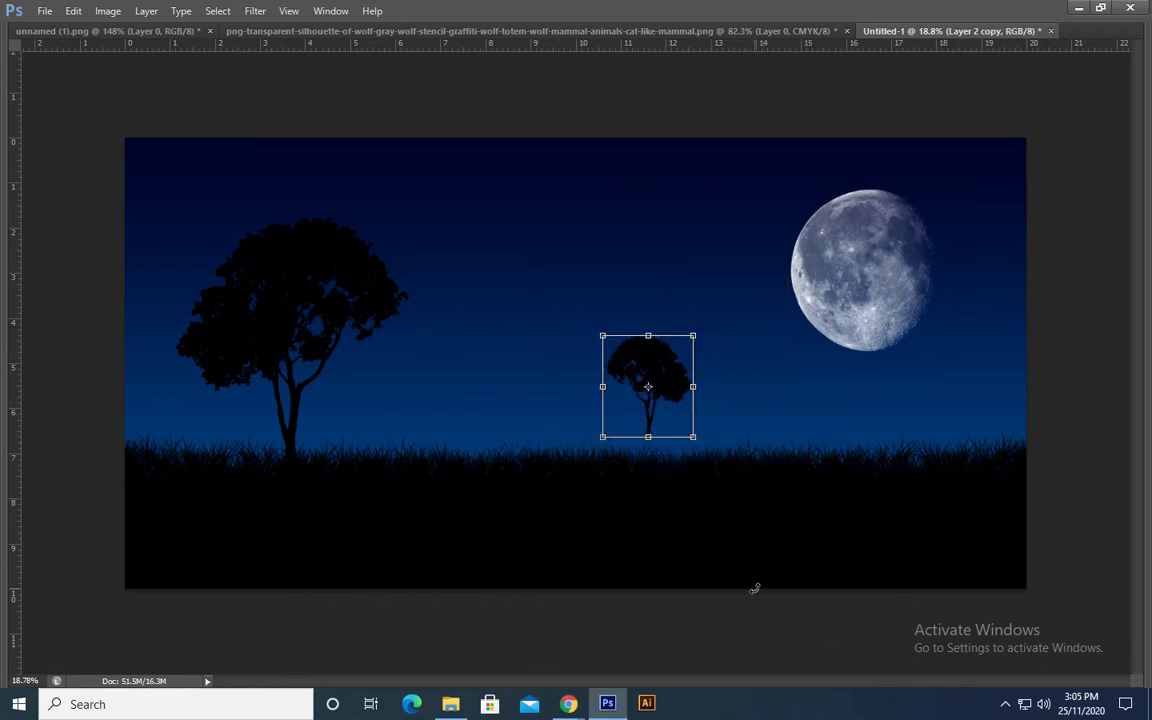
pyautogui.press('Return')
pyautogui.moveTo(766, 423)
pyautogui.mouseDown()
pyautogui.moveTo(1098, 463)
pyautogui.moveTo(1079, 442)
pyautogui.mouseUp()
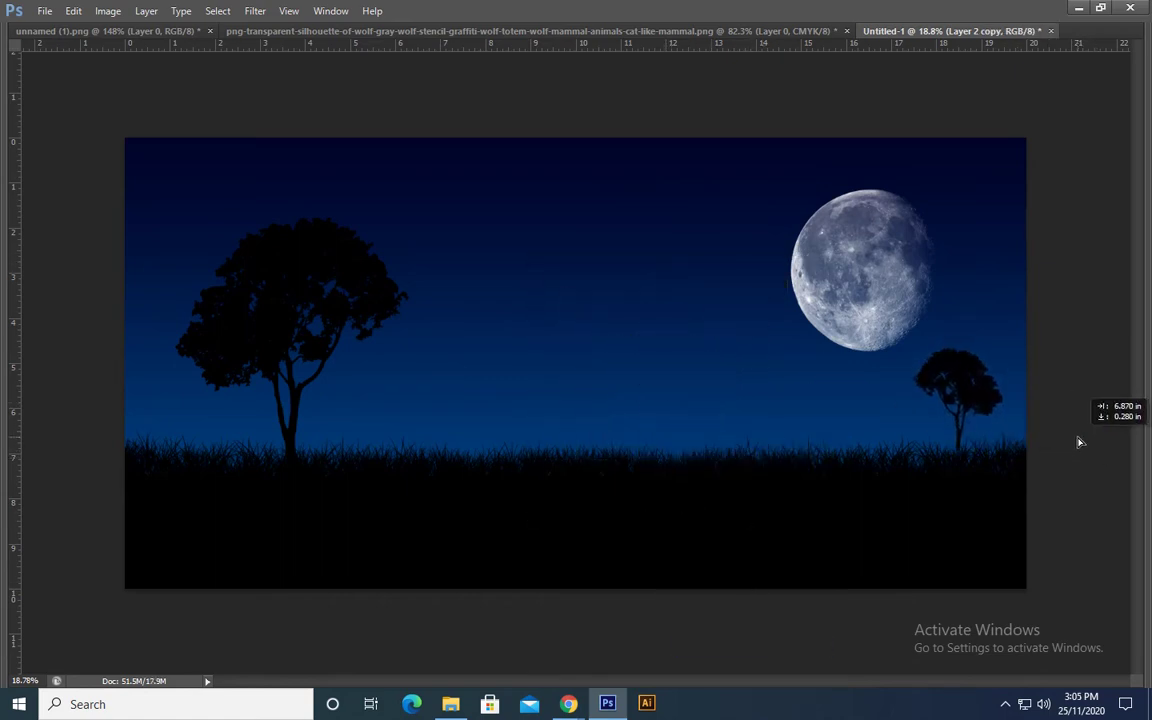
# Paste the howling wolf on its rock into the scene, enlarge it, and set it on the grass
pyautogui.hotkey('ctrl', 'shift', 'Tab')
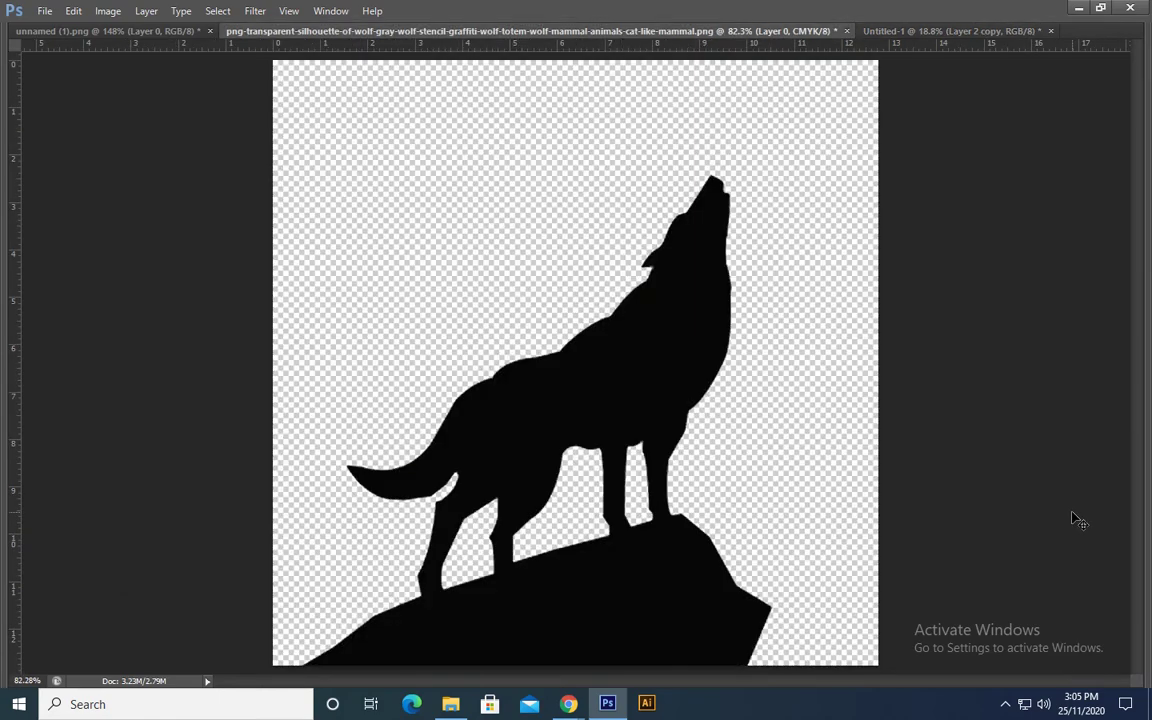
pyautogui.hotkey('ctrl', 'Tab')
pyautogui.hotkey('ctrl', 'v')
pyautogui.moveTo(725, 428)
pyautogui.mouseDown()
pyautogui.moveTo(603, 377)
pyautogui.moveTo(592, 350)
pyautogui.mouseUp()
pyautogui.hotkey('ctrl', 't')
pyautogui.press('Return')
pyautogui.moveTo(609, 411)
pyautogui.mouseDown()
pyautogui.moveTo(604, 392)
pyautogui.moveTo(604, 402)
pyautogui.mouseUp()
pyautogui.hotkey('alt', 'y')
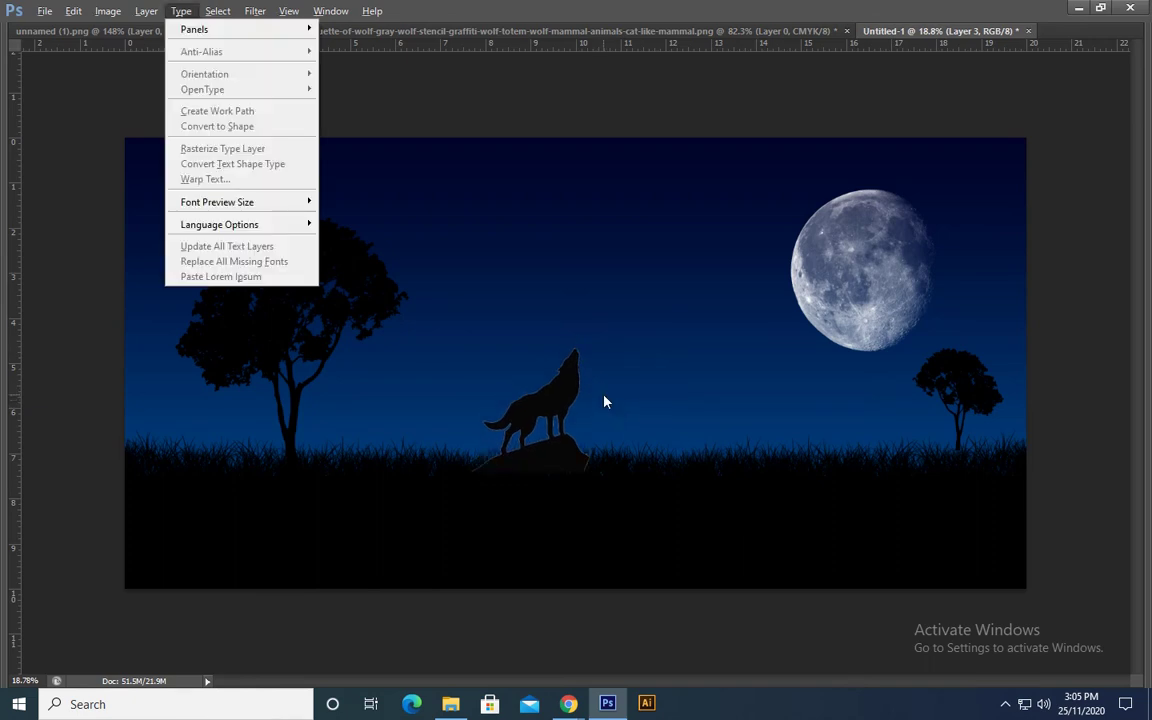
# Give the wolf a black Color Overlay so it becomes a solid silhouette
pyautogui.press('Escape')
pyautogui.hotkey('alt', 'l')
pyautogui.press('y')
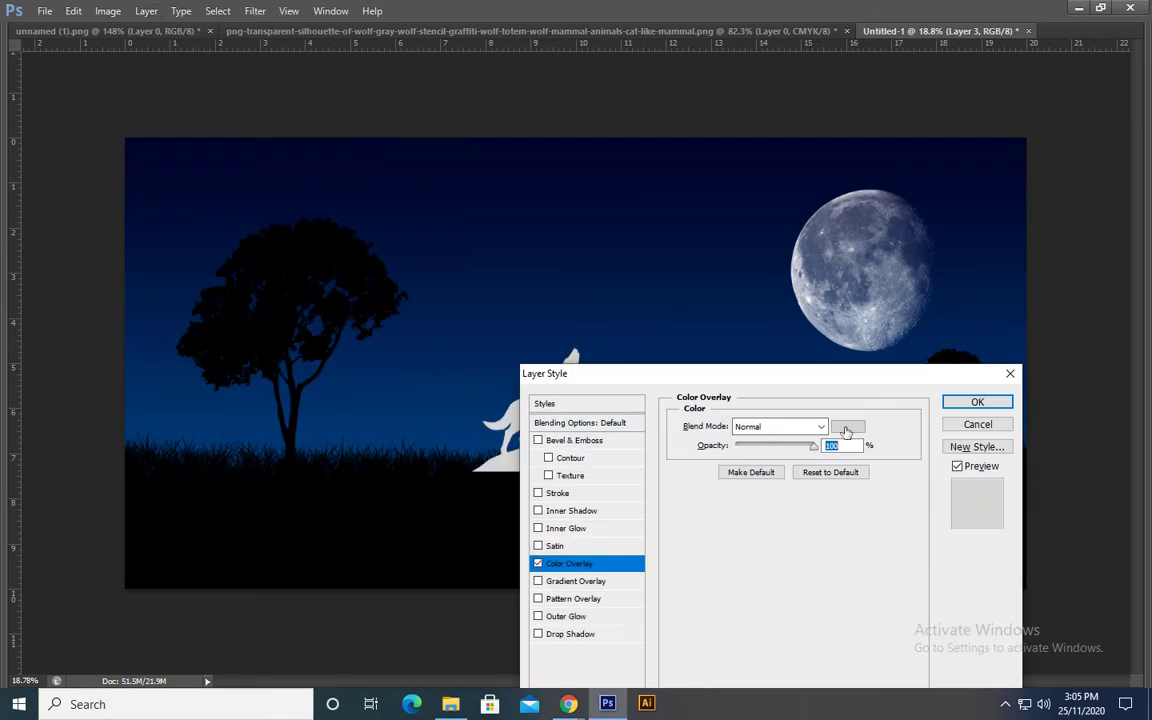
pyautogui.click(847, 427)
pyautogui.write('0')
pyautogui.press('Return')
pyautogui.press('Return')
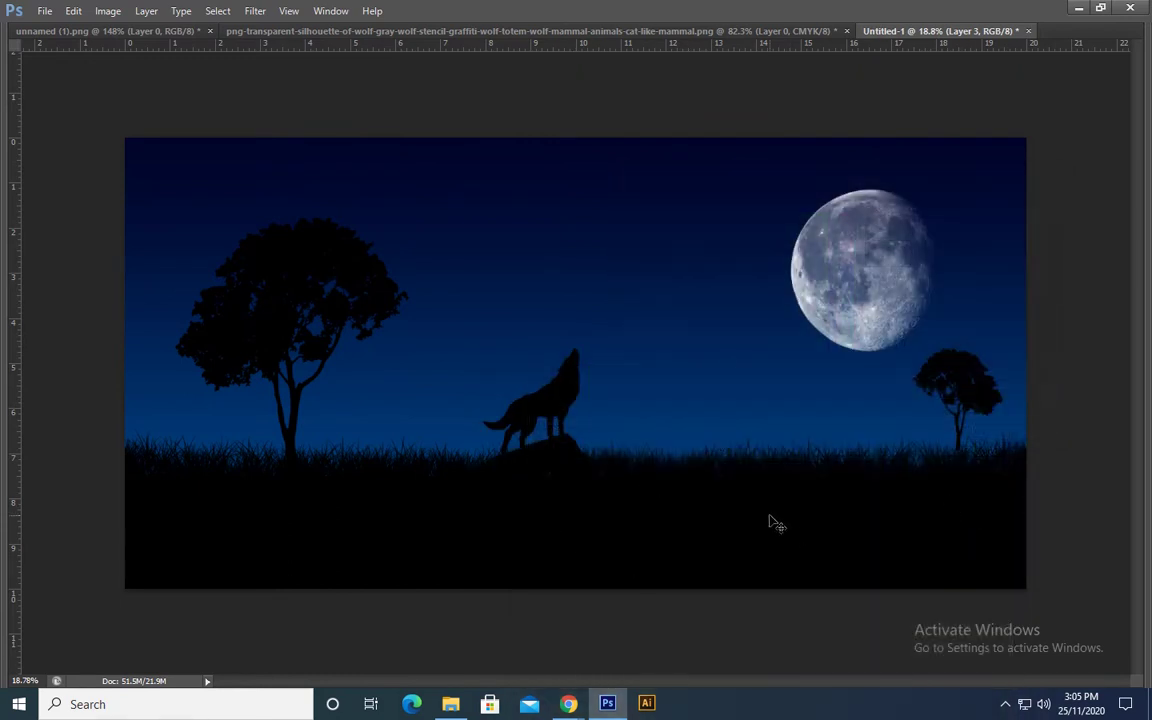
pyautogui.hotkey('ctrl', '0')
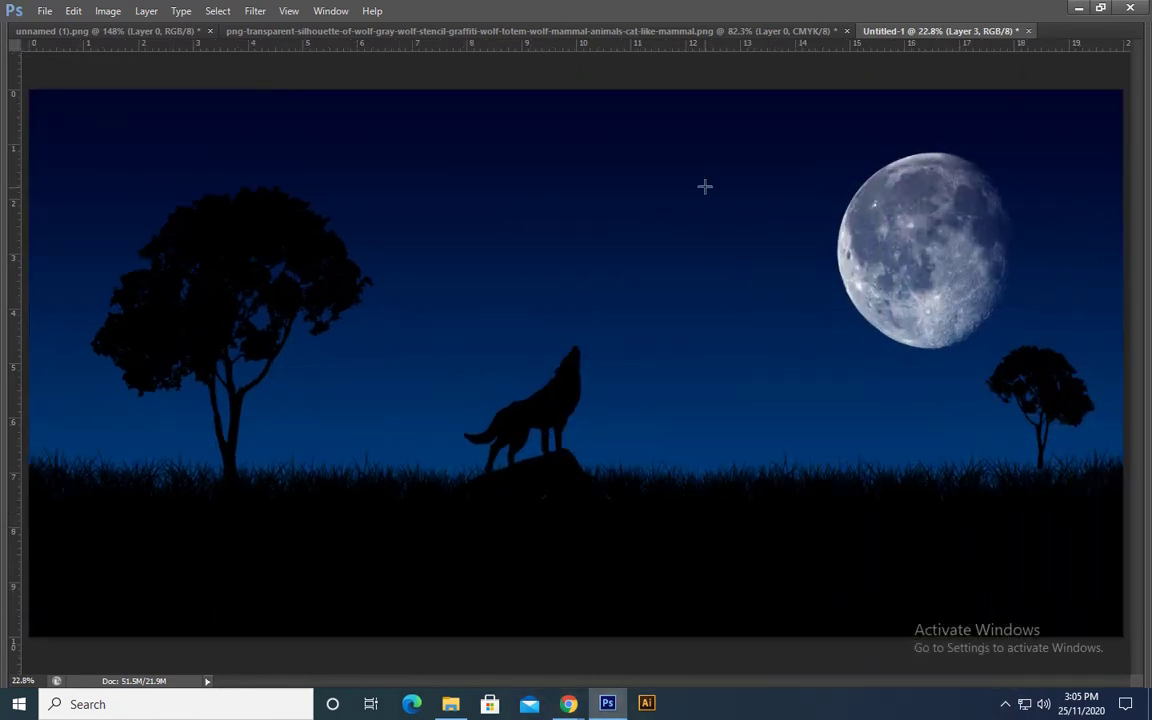
# Marquee a thin, tall ellipse in the sky and zoom in on it
pyautogui.moveTo(705, 186); pyautogui.dragTo(720, 286)
pyautogui.moveTo(686, 163); pyautogui.dragTo(689, 249)
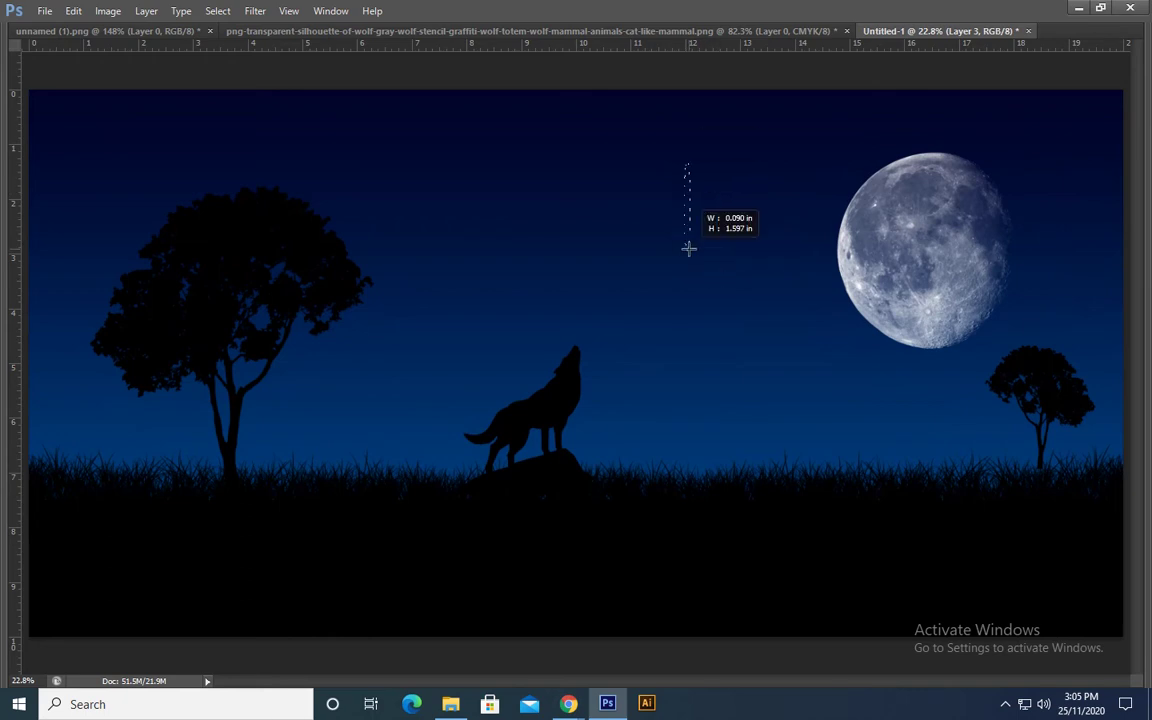
pyautogui.moveTo(684, 163); pyautogui.dragTo(768, 340)
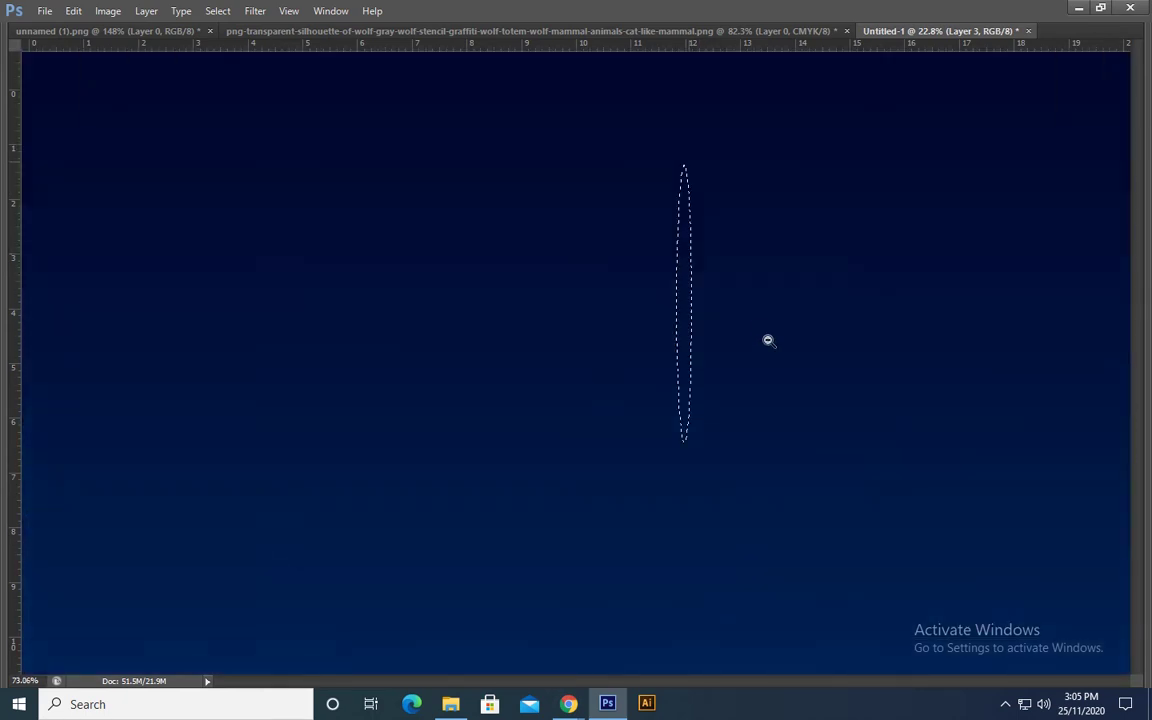
# Fill the ellipse with white on a new layer, deselect, and rotate it horizontal
pyautogui.hotkey('ctrl', 'shift', 'n')
pyautogui.press('Return')
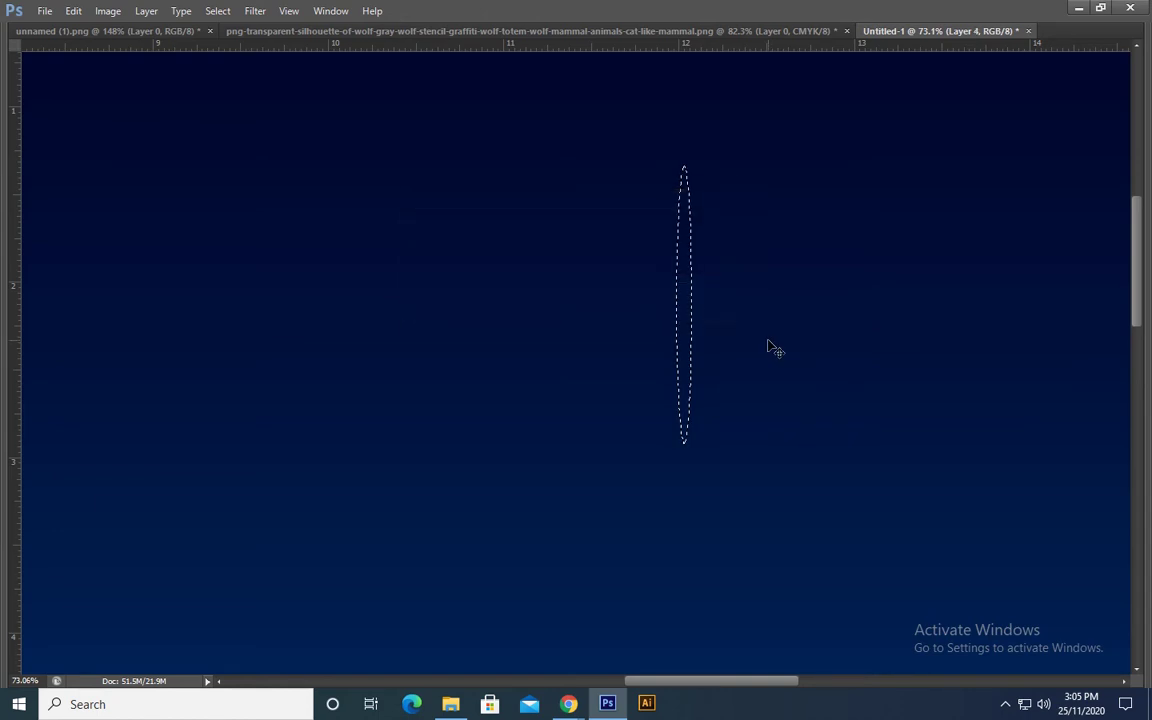
pyautogui.hotkey('alt', 'BackSpace')
pyautogui.hotkey('ctrl', 'd')
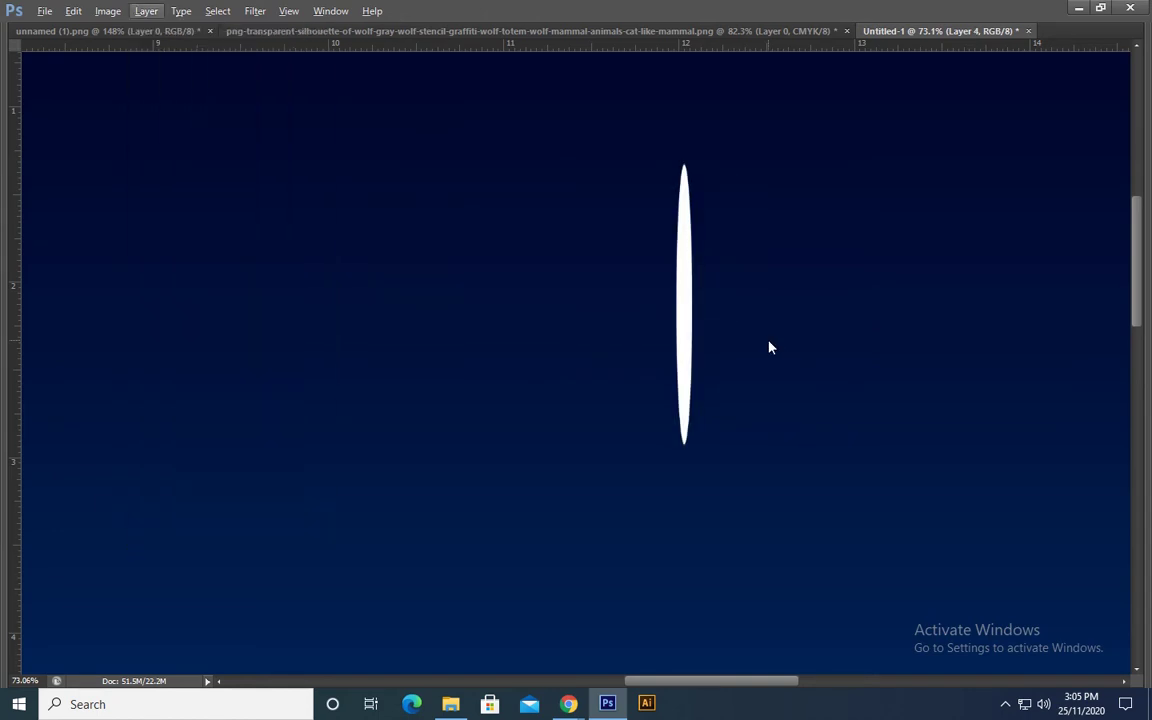
pyautogui.hotkey('ctrl', 't')
pyautogui.moveTo(861, 195)
pyautogui.mouseDown()
pyautogui.moveTo(866, 461)
pyautogui.moveTo(774, 489)
pyautogui.mouseUp()
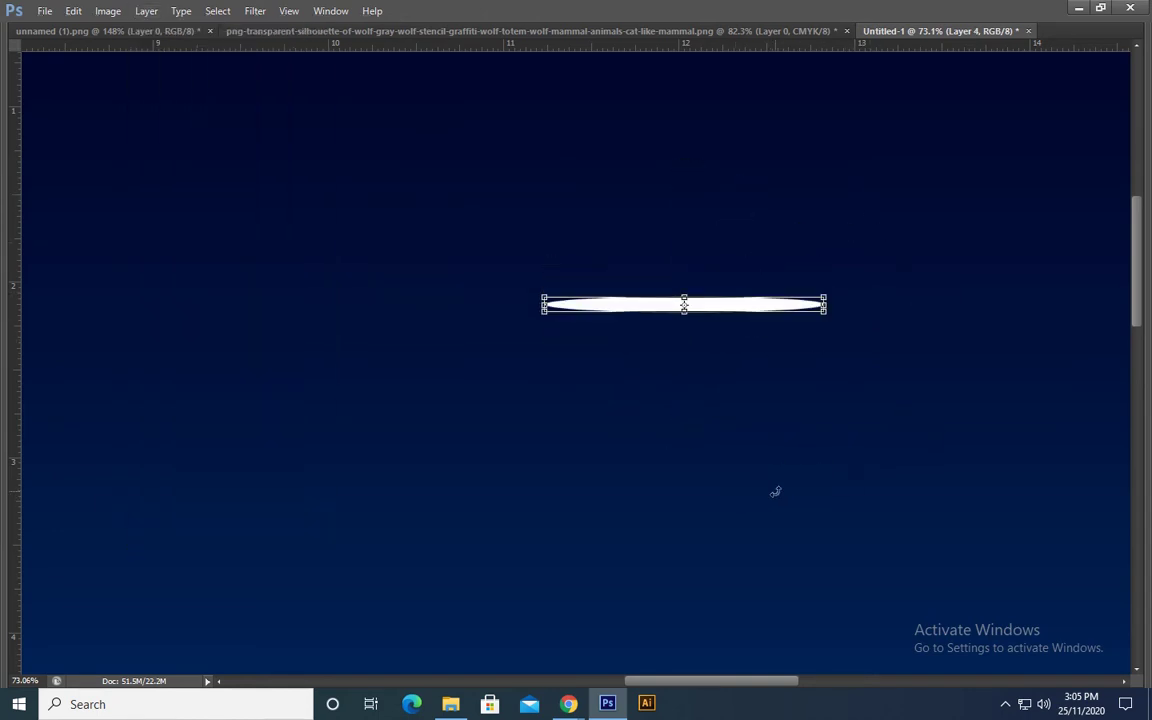
# Apply a horizontal Motion Blur to the sliver and flatten it into a thin streak
pyautogui.press('Return')
pyautogui.click(218, 11)
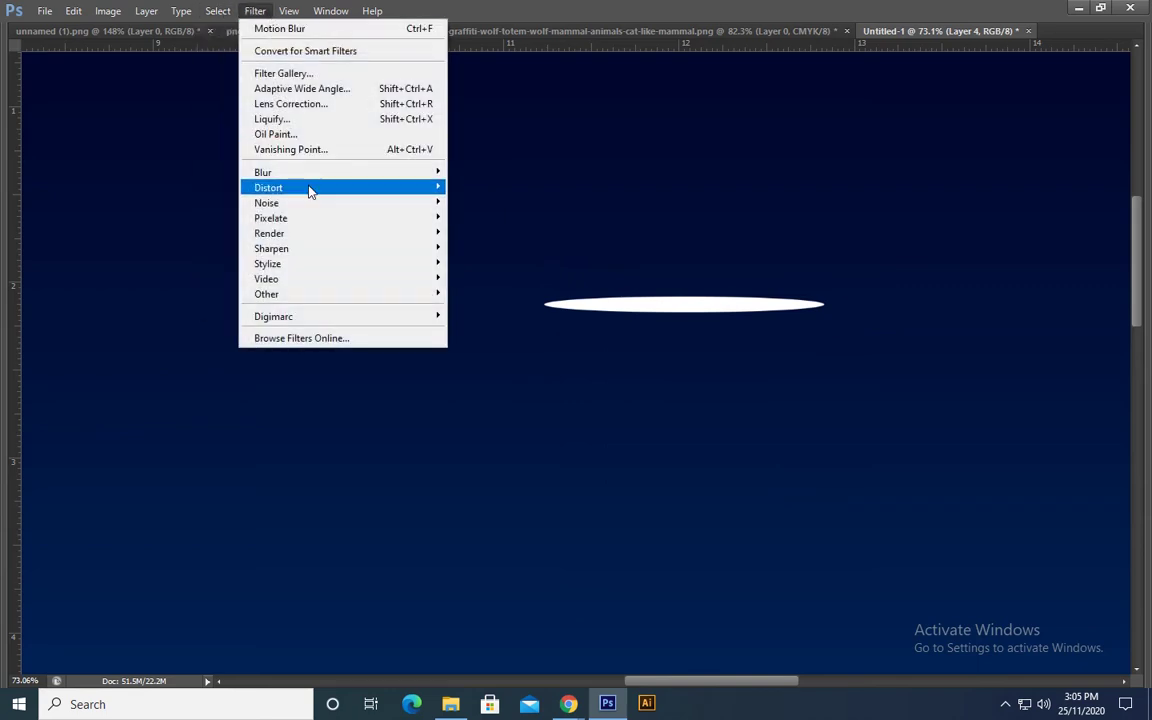
pyautogui.moveTo(263, 172)
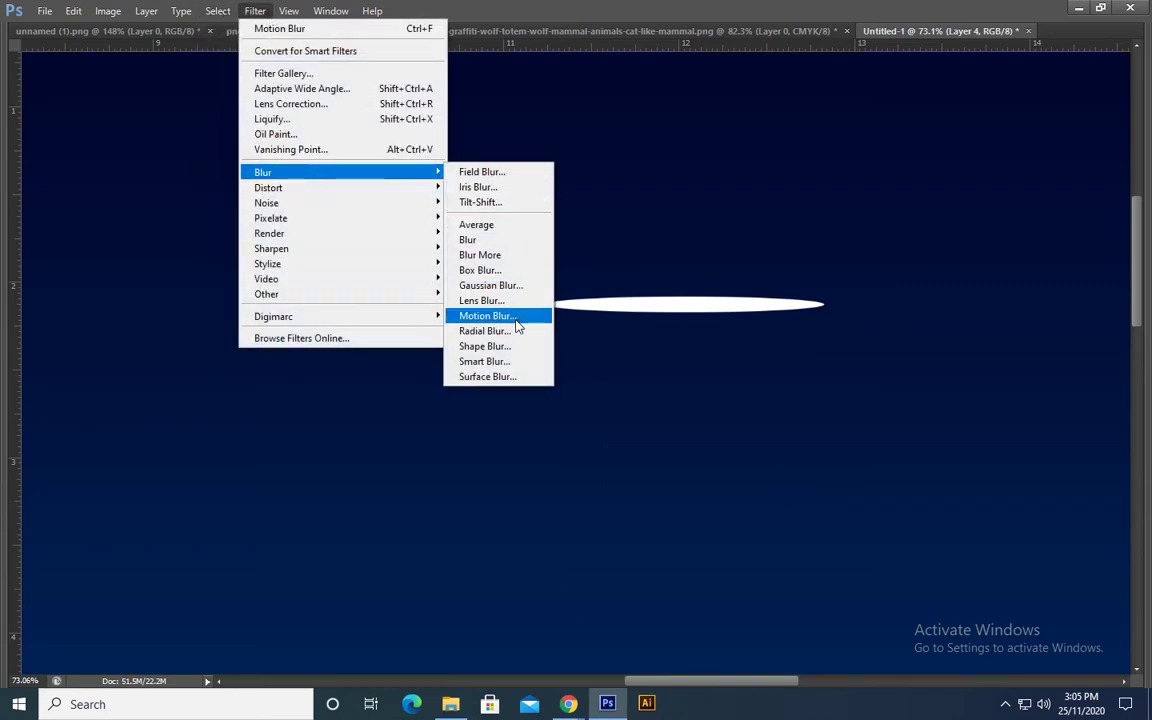
pyautogui.click(517, 318)
pyautogui.press('Return')
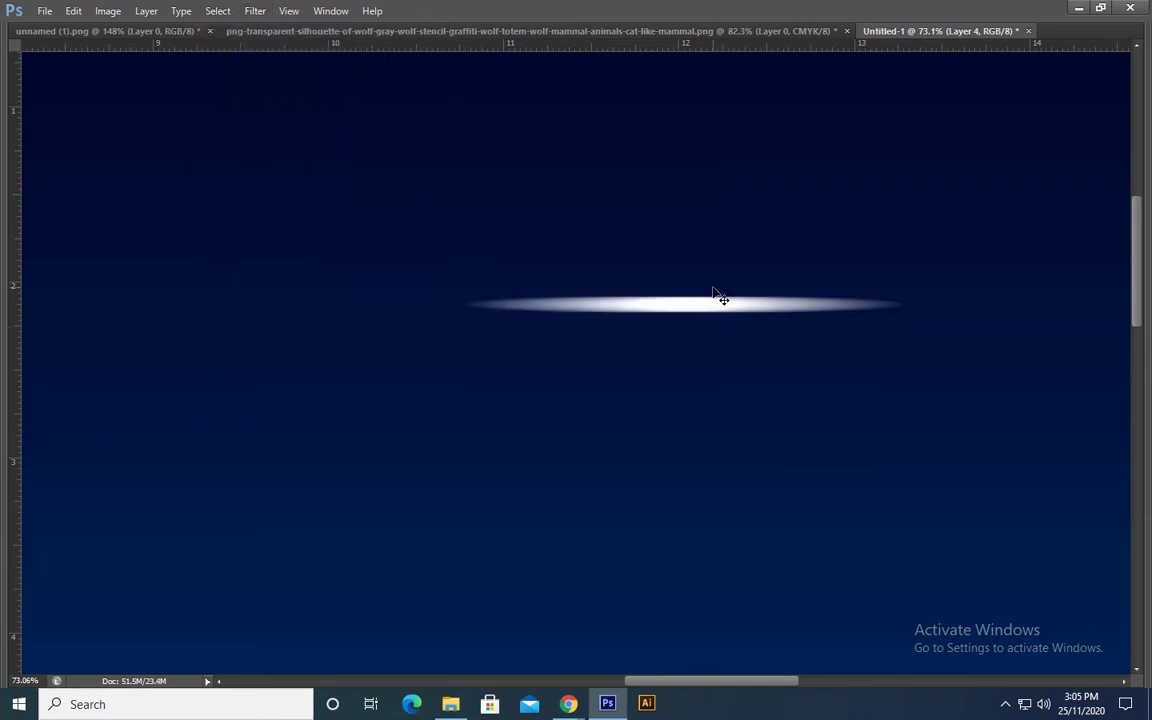
pyautogui.hotkey('ctrl', 't')
pyautogui.moveTo(686, 297); pyautogui.dragTo(696, 301)
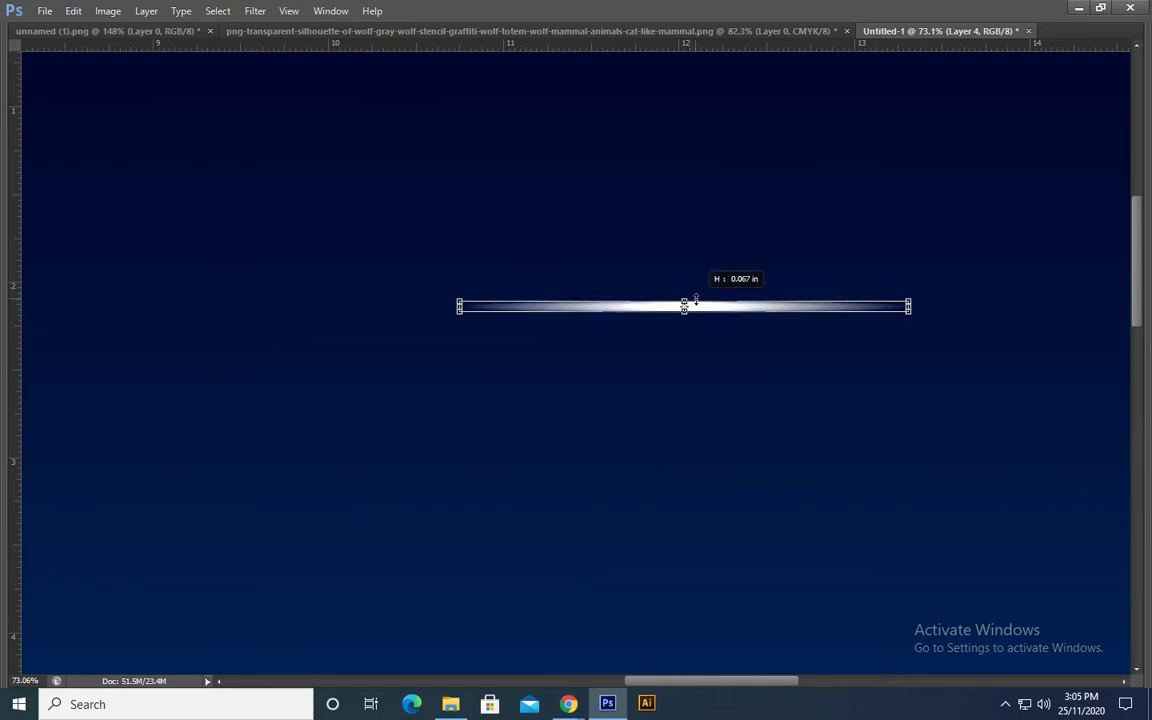
pyautogui.press('Return')
# Duplicate the streak and rotate the copy 90° to form a cross
pyautogui.hotkey('ctrl', 'j')
pyautogui.hotkey('ctrl', 't')
pyautogui.moveTo(957, 242); pyautogui.dragTo(704, 470)
pyautogui.press('Return')
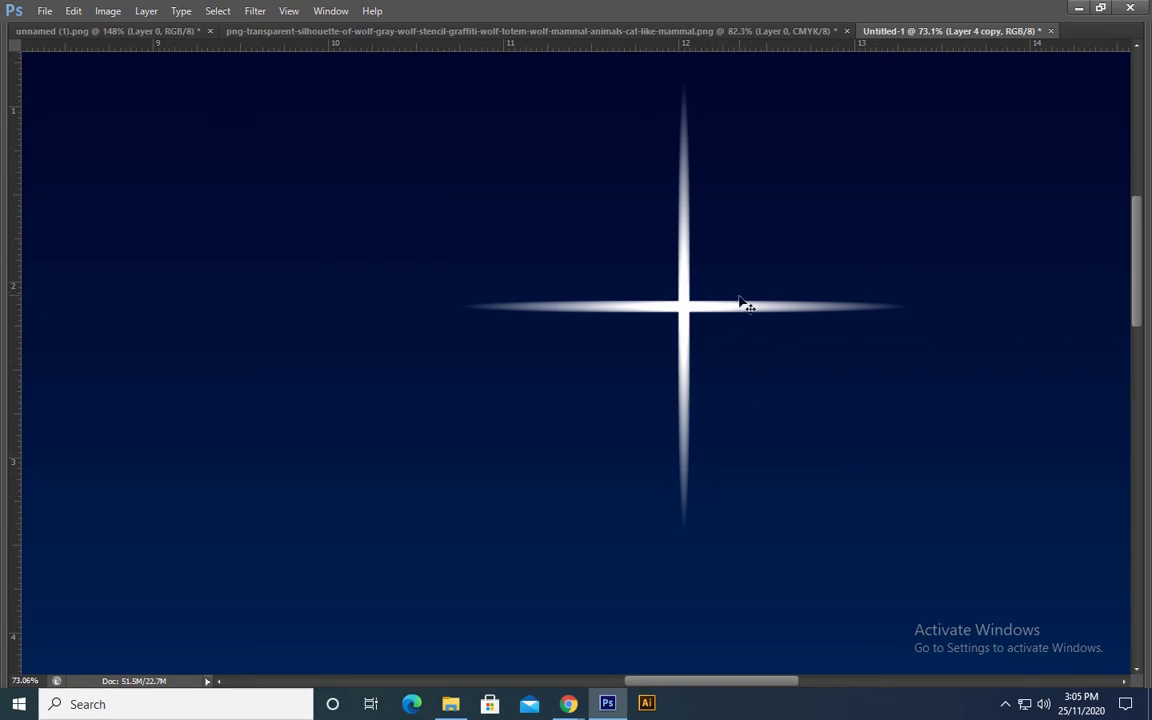
# Add a 45°-rotated copy as shorter diagonal rays, completing an eight-pointed star
pyautogui.rightClick(742, 302)
pyautogui.keyDown('shift'); pyautogui.click(771, 314); pyautogui.keyUp('shift')
pyautogui.hotkey('ctrl', 't')
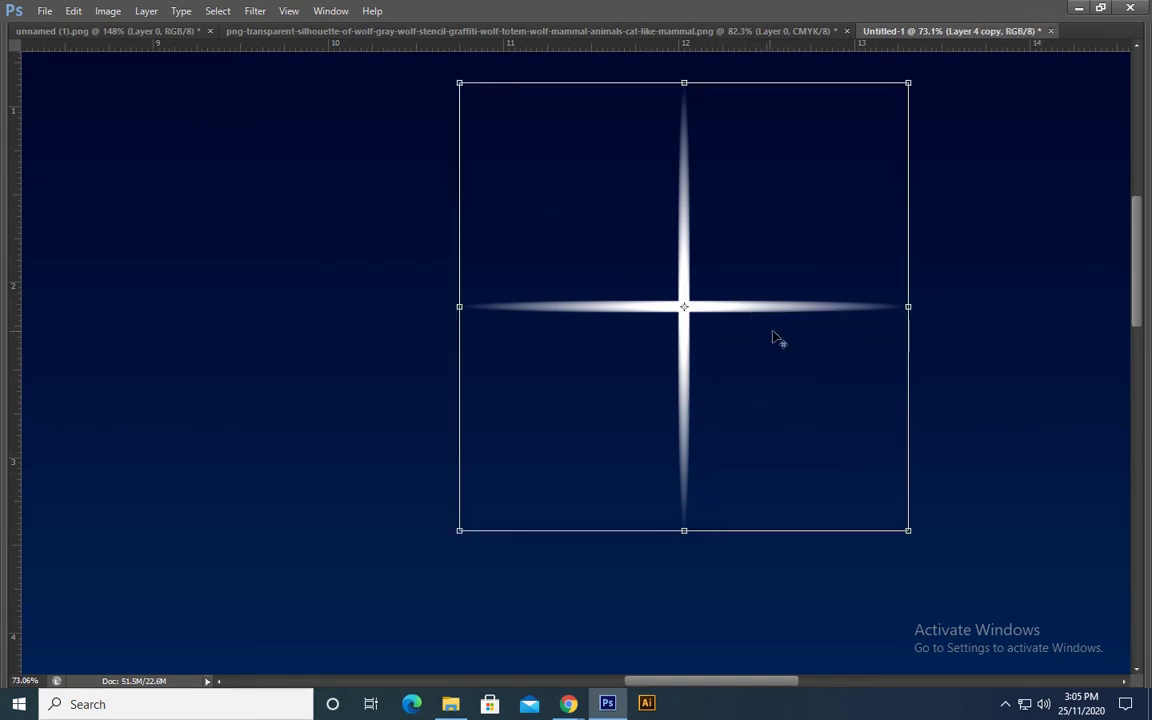
pyautogui.moveTo(885, 154); pyautogui.dragTo(995, 330)
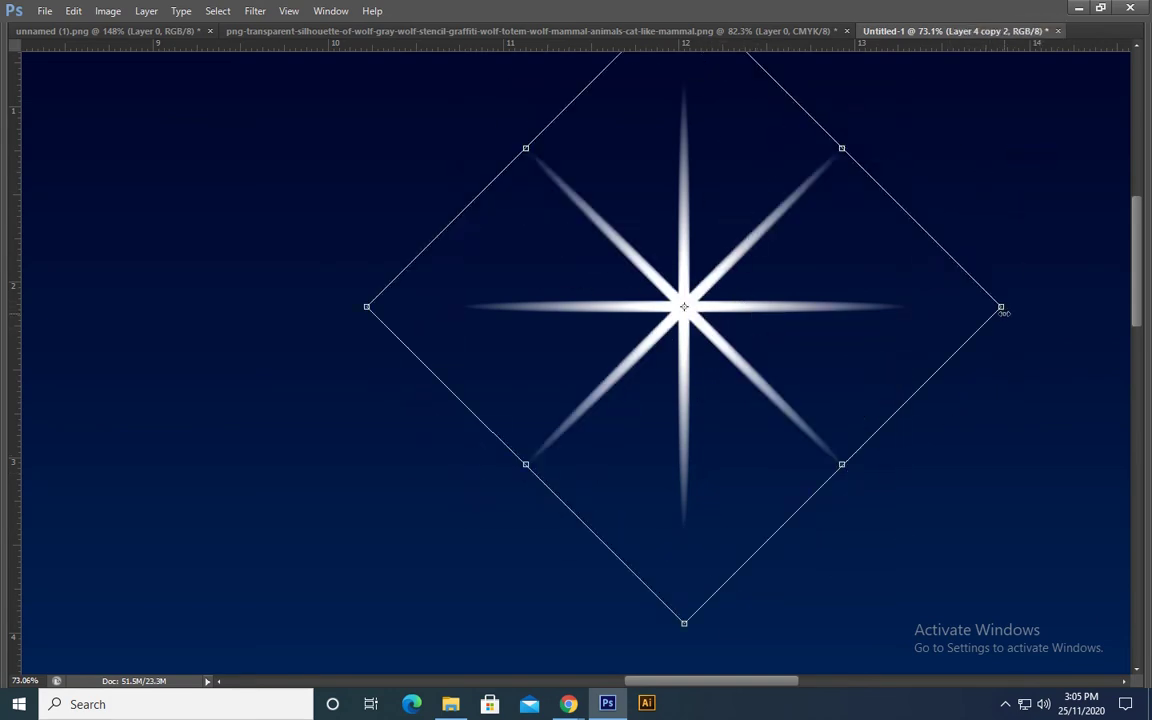
pyautogui.press('Return')
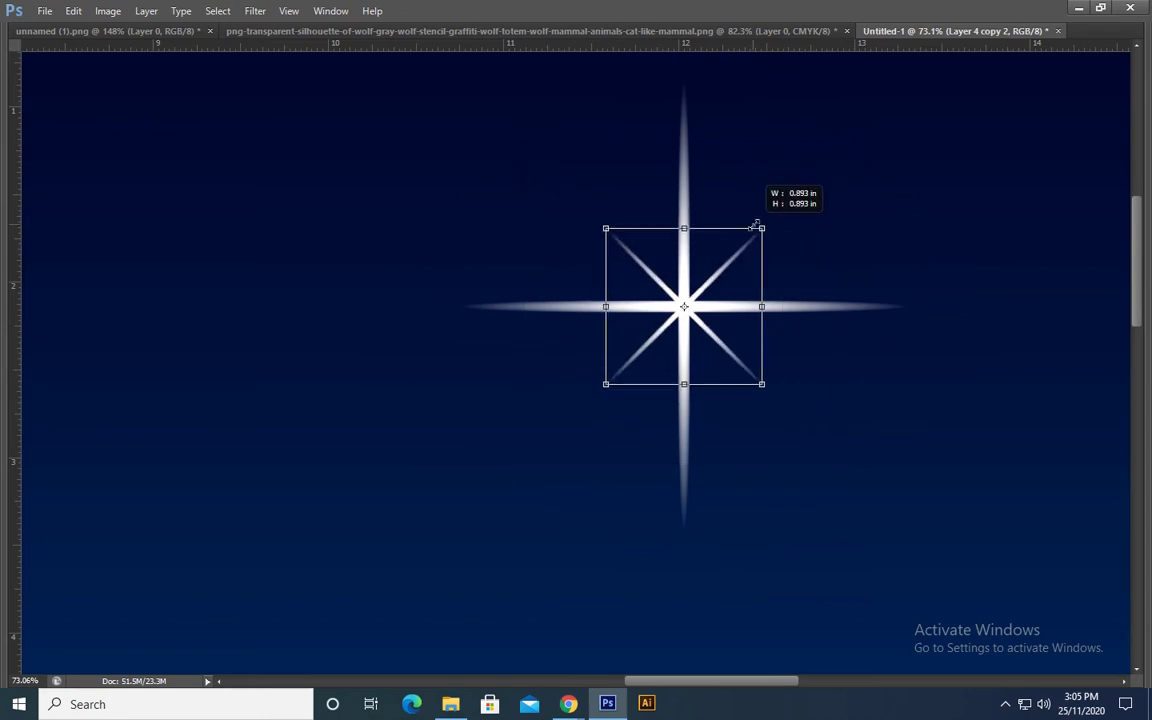
pyautogui.moveTo(842, 147); pyautogui.dragTo(784, 206)
pyautogui.press('Return')
pyautogui.rightClick(790, 310)
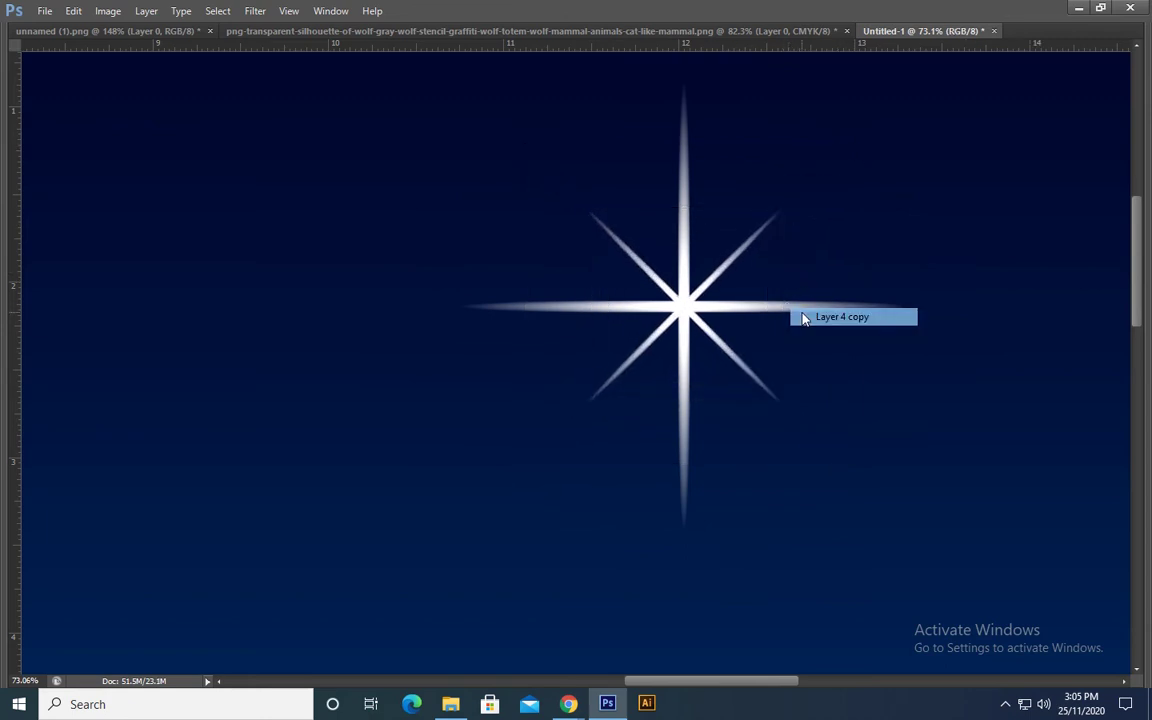
pyautogui.click(805, 316)
# Add an Outer Glow with an increased Size to the star
pyautogui.hotkey('alt', 'l')
pyautogui.press('Escape')
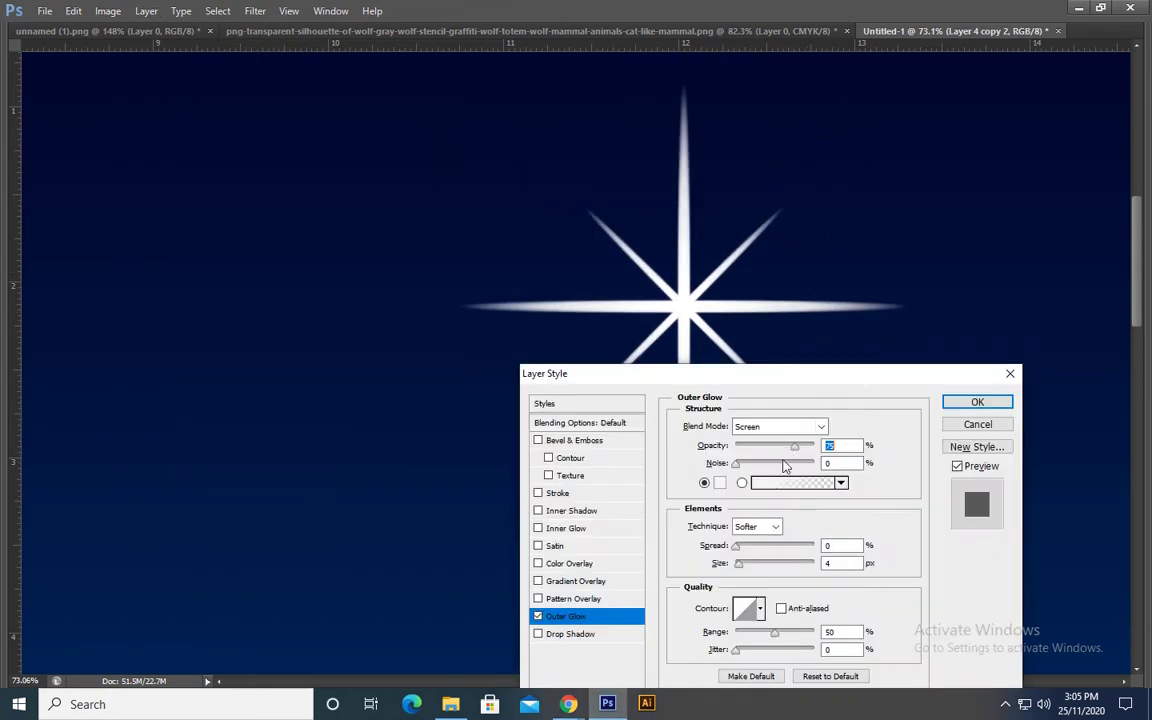
pyautogui.moveTo(740, 564); pyautogui.dragTo(752, 568)
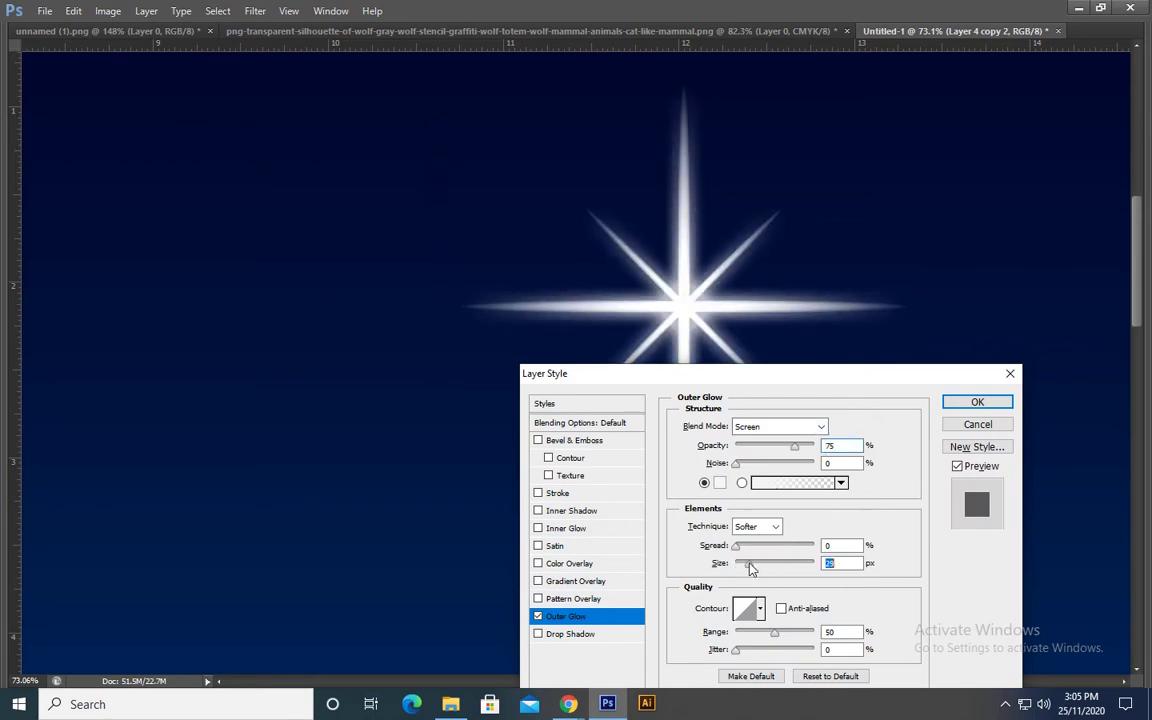
pyautogui.press('Return')
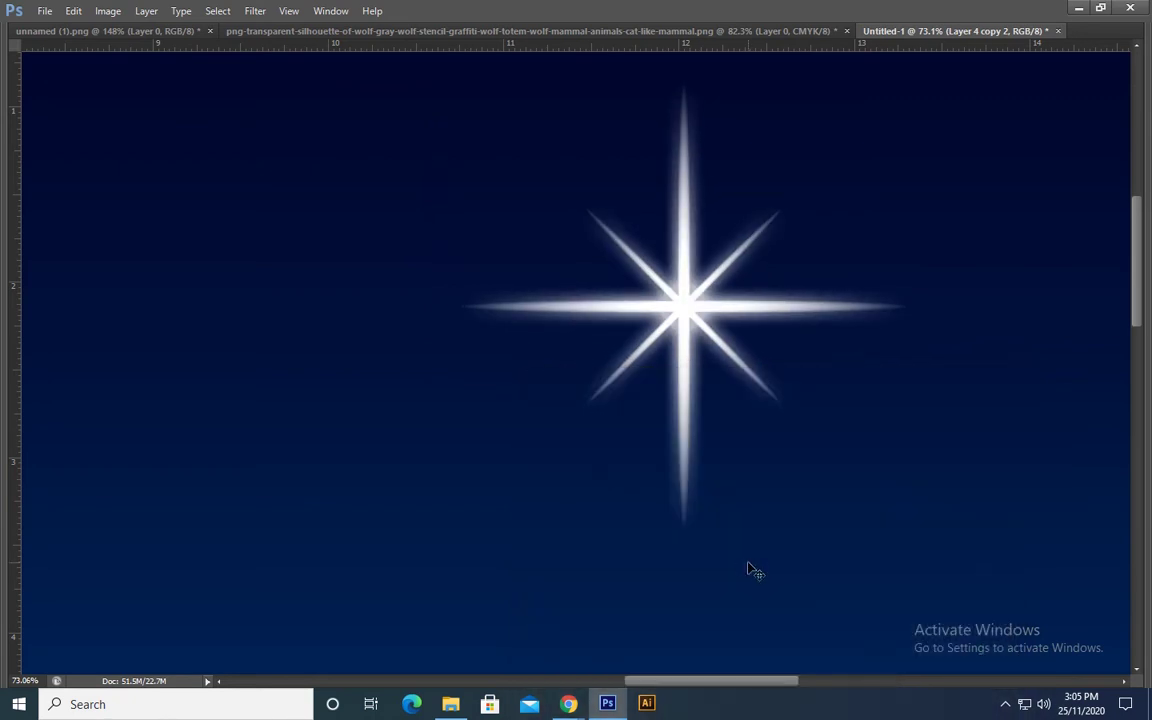
# Scale the glowing star down to a smaller size
pyautogui.press('Tab')
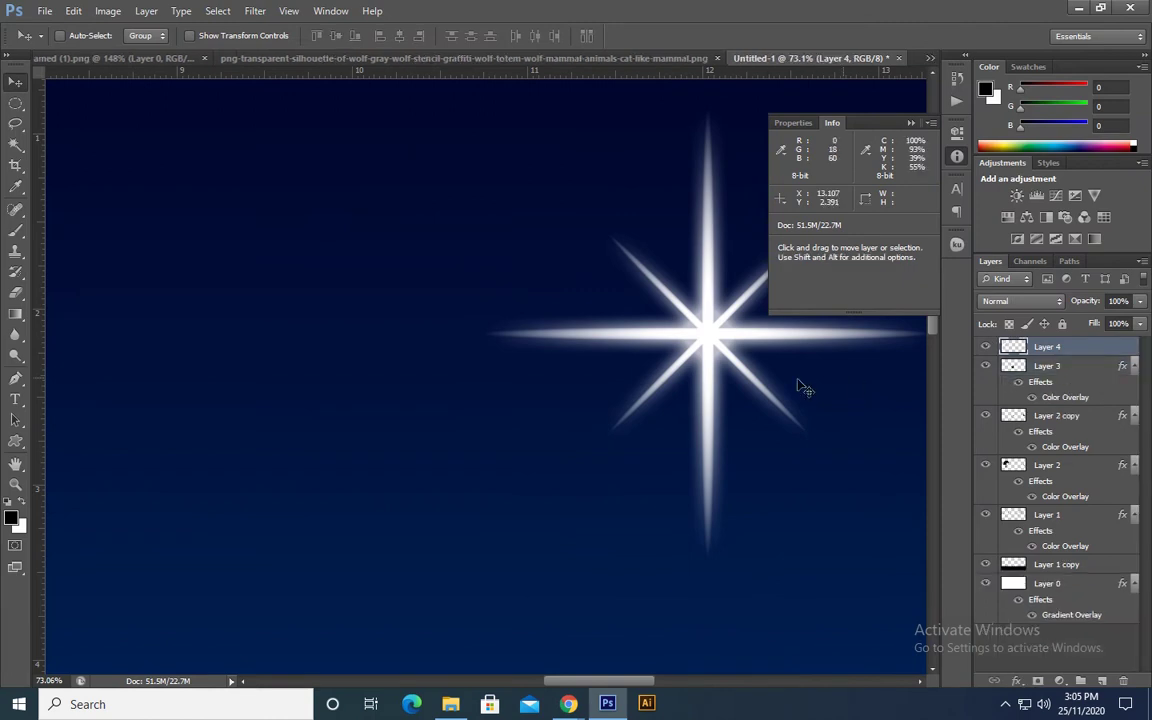
pyautogui.press('Tab')
pyautogui.hotkey('ctrl', 't')
pyautogui.moveTo(908, 80); pyautogui.dragTo(806, 168)
# Shrink the star further and fit the whole scene in view
pyautogui.press('Return')
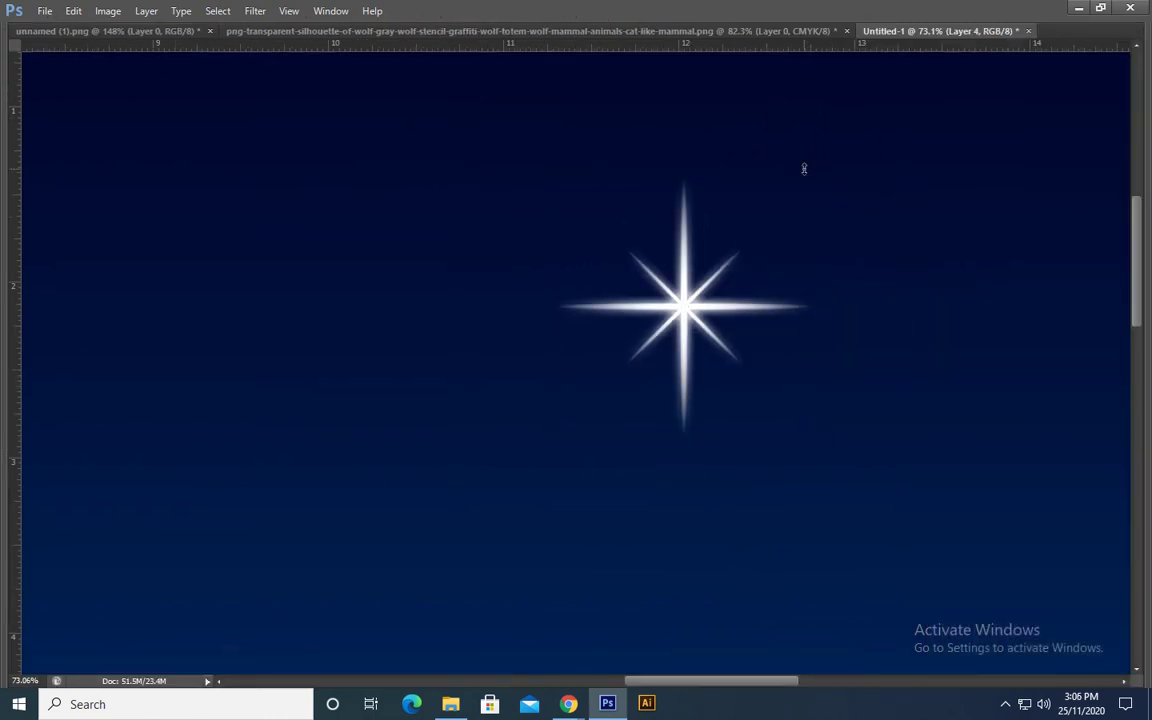
pyautogui.hotkey('ctrl', '0')
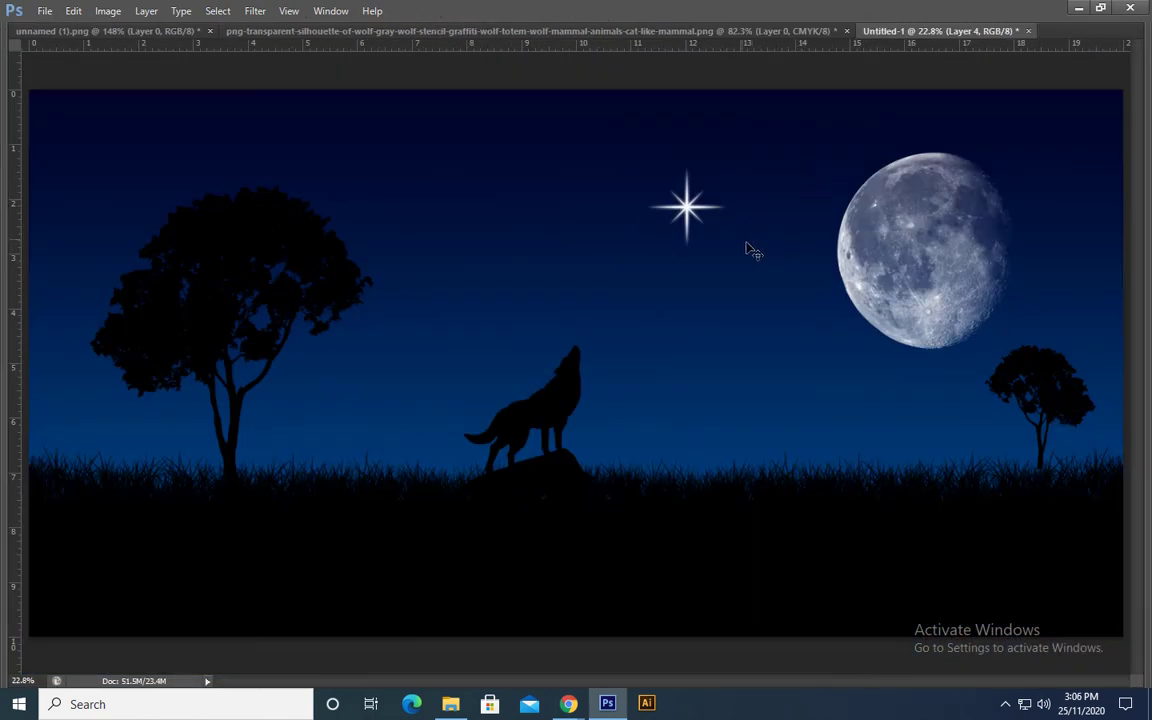
pyautogui.hotkey('ctrl', 't')
pyautogui.moveTo(730, 165)
pyautogui.mouseDown()
pyautogui.moveTo(707, 190)
pyautogui.moveTo(811, 247)
pyautogui.moveTo(872, 224)
pyautogui.mouseUp()
pyautogui.hotkey('ctrl', 't')
pyautogui.press('Return')
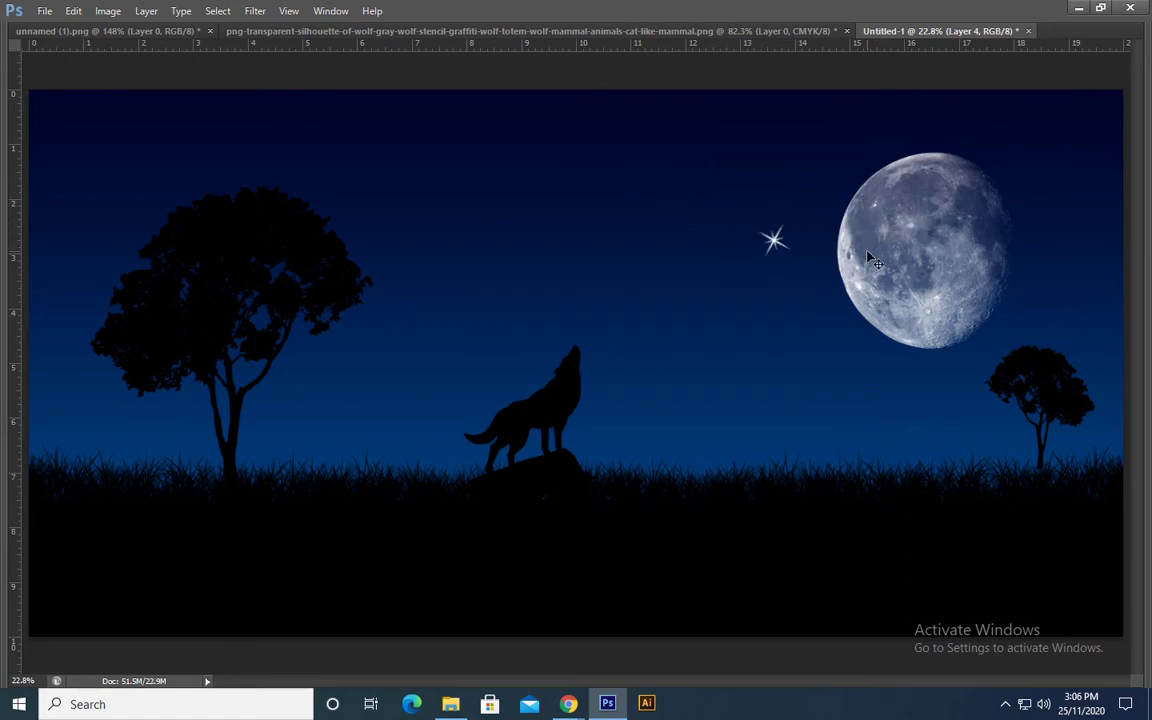
# Alt-drag several rotated star copies to spots around the sky
pyautogui.hotkey('ctrl', 't')
pyautogui.moveTo(656, 238)
pyautogui.mouseDown()
pyautogui.moveTo(671, 207)
pyautogui.moveTo(586, 207)
pyautogui.moveTo(483, 278)
pyautogui.moveTo(578, 218)
pyautogui.moveTo(301, 193)
pyautogui.moveTo(265, 173)
pyautogui.mouseUp()
pyautogui.moveTo(314, 206); pyautogui.dragTo(447, 265)
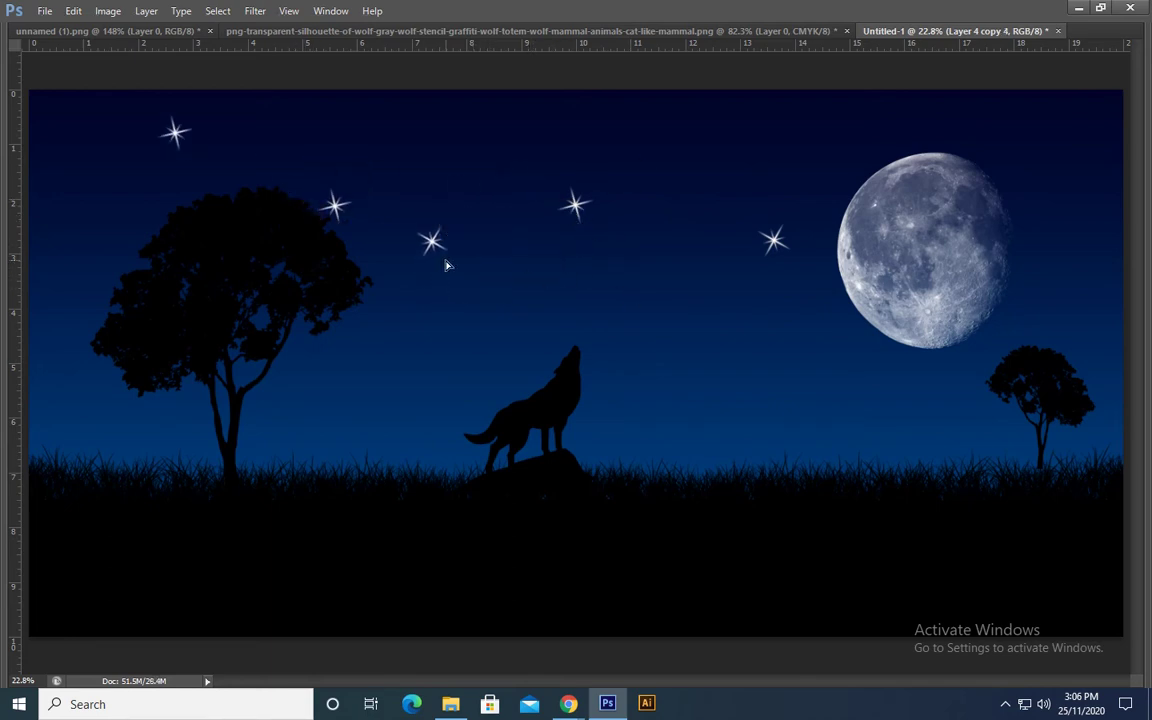
pyautogui.moveTo(493, 396); pyautogui.dragTo(538, 188)
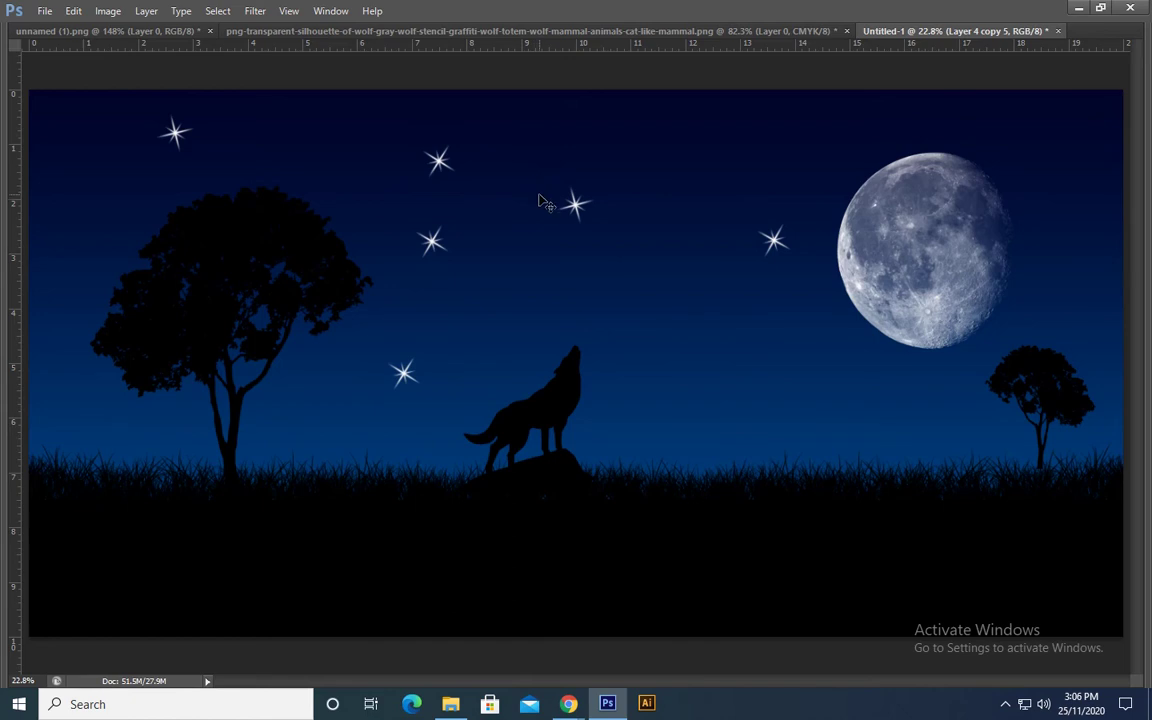
pyautogui.moveTo(490, 310); pyautogui.dragTo(738, 193)
pyautogui.moveTo(391, 388)
pyautogui.mouseDown()
pyautogui.moveTo(427, 267)
pyautogui.moveTo(363, 180)
pyautogui.moveTo(508, 166)
pyautogui.moveTo(529, 211)
pyautogui.moveTo(90, 255)
pyautogui.moveTo(501, 197)
pyautogui.moveTo(862, 210)
pyautogui.moveTo(1034, 175)
pyautogui.mouseUp()
# Select all star layers down to Layer 4, merge them, and duplicate the merged stars
pyautogui.press('Tab')
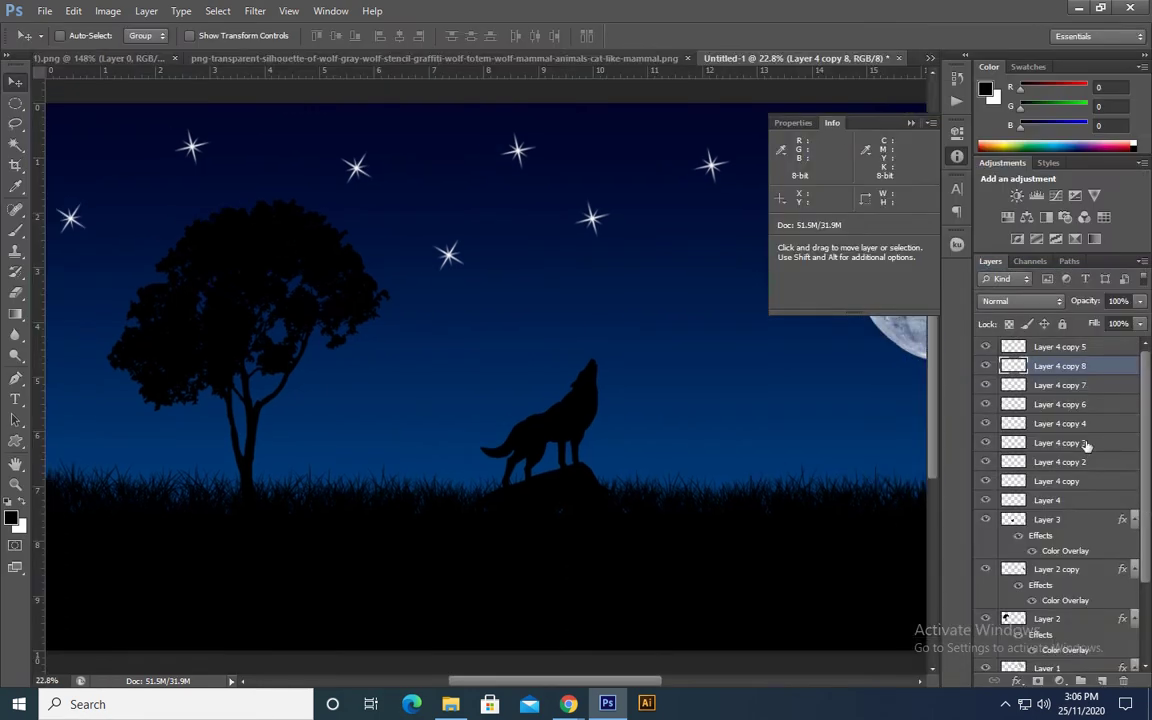
pyautogui.click(1087, 347)
pyautogui.keyDown('shift'); pyautogui.click(1050, 500); pyautogui.keyUp('shift')
pyautogui.moveTo(651, 293); pyautogui.dragTo(638, 352)
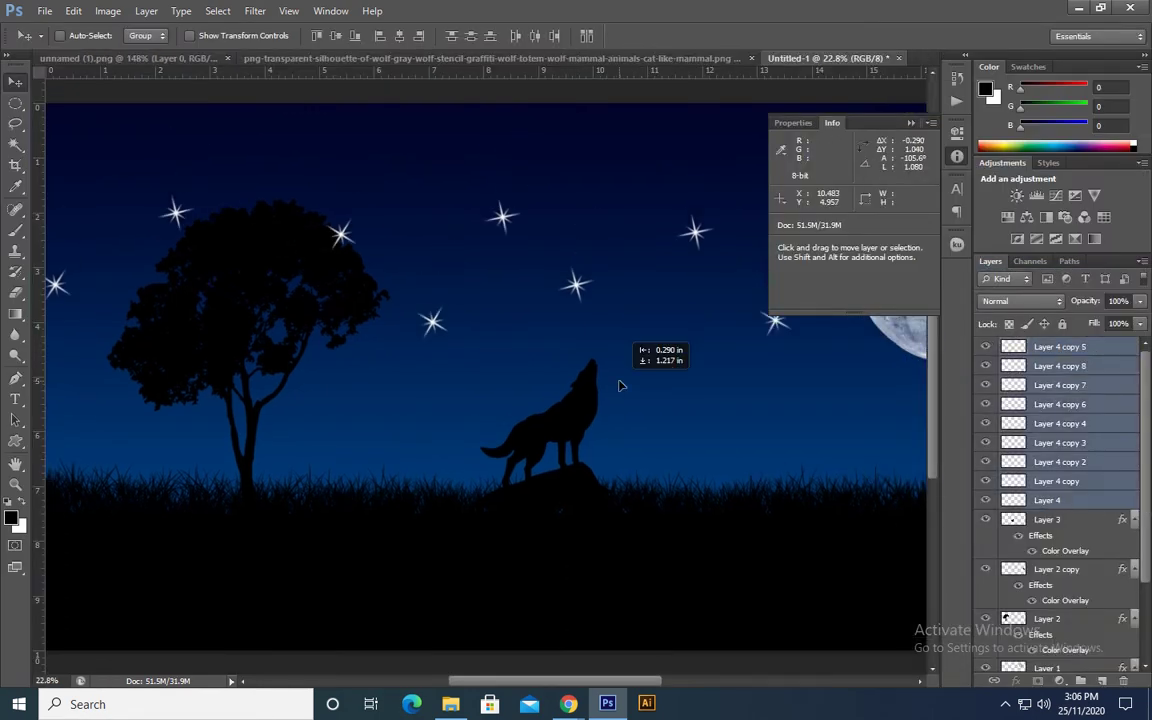
pyautogui.hotkey('ctrl', 'z')
pyautogui.press('Tab')
pyautogui.hotkey('ctrl', 't')
pyautogui.press('Escape')
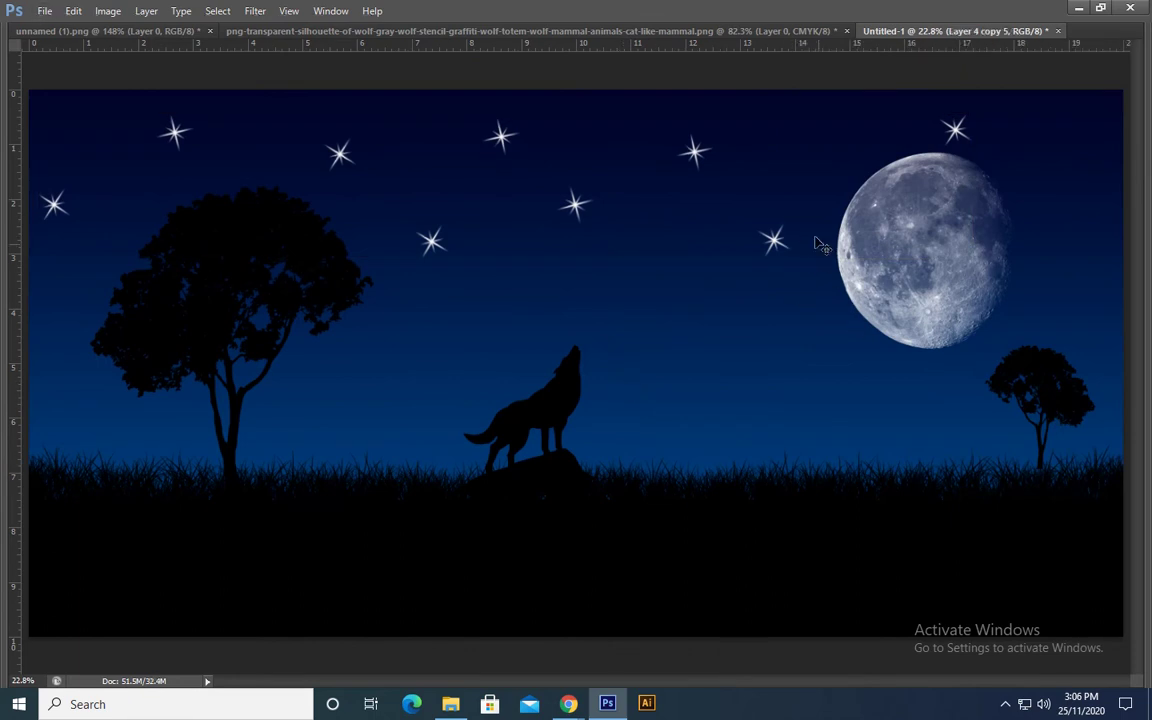
pyautogui.hotkey('ctrl', 'z')
pyautogui.hotkey('ctrl', 't')
# Shrink the duplicated star group and move it into the top-left sky
pyautogui.moveTo(1012, 243); pyautogui.dragTo(466, 260)
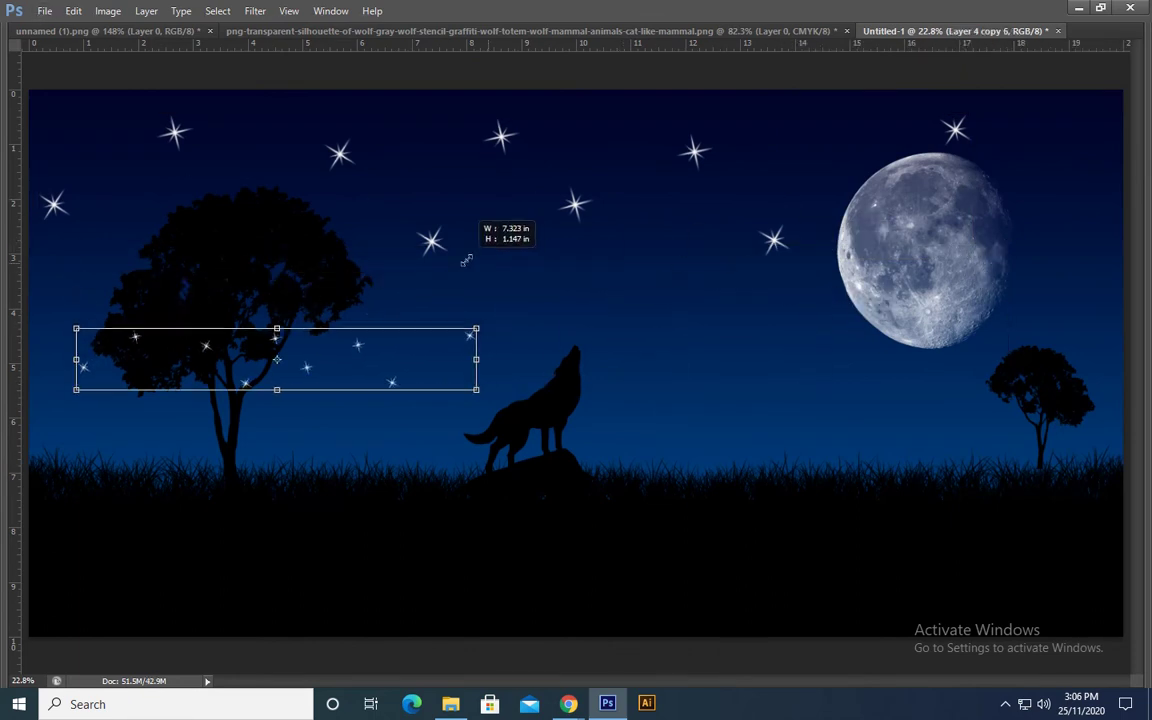
pyautogui.moveTo(430, 355); pyautogui.dragTo(352, 160)
pyautogui.press('Return')
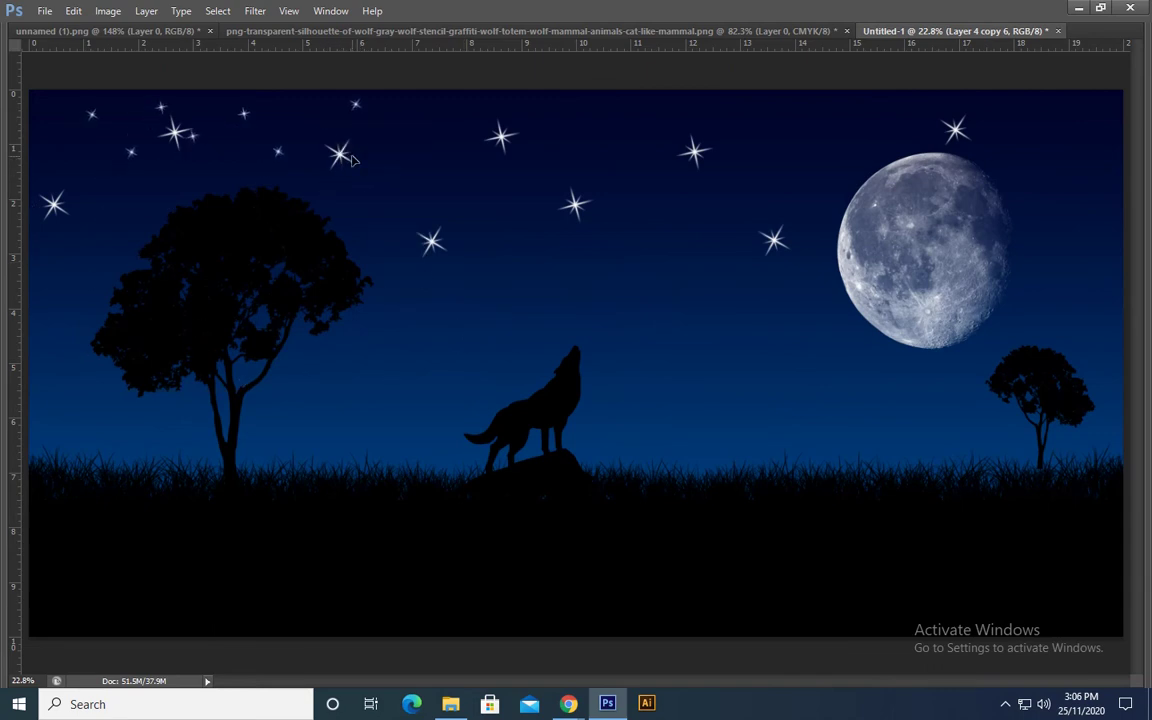
pyautogui.press('Tab')
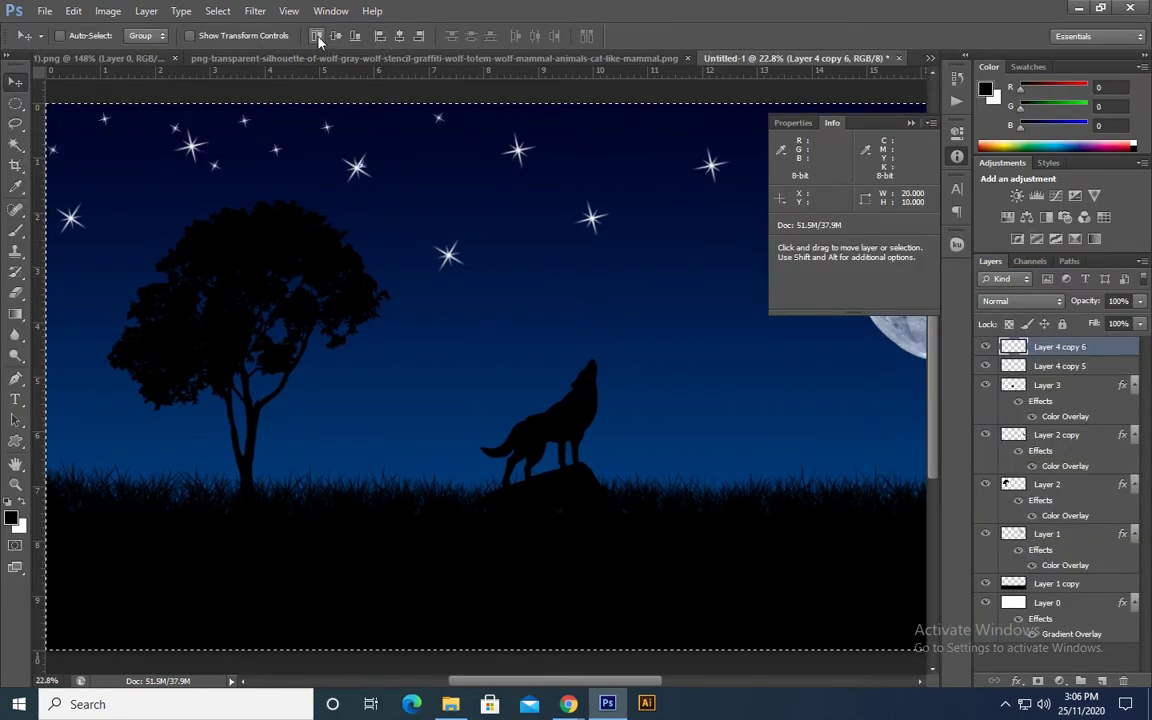
pyautogui.press('Tab')
# Copy the small star group rightward twice along the top toward the moon
pyautogui.moveTo(231, 151); pyautogui.dragTo(523, 151)
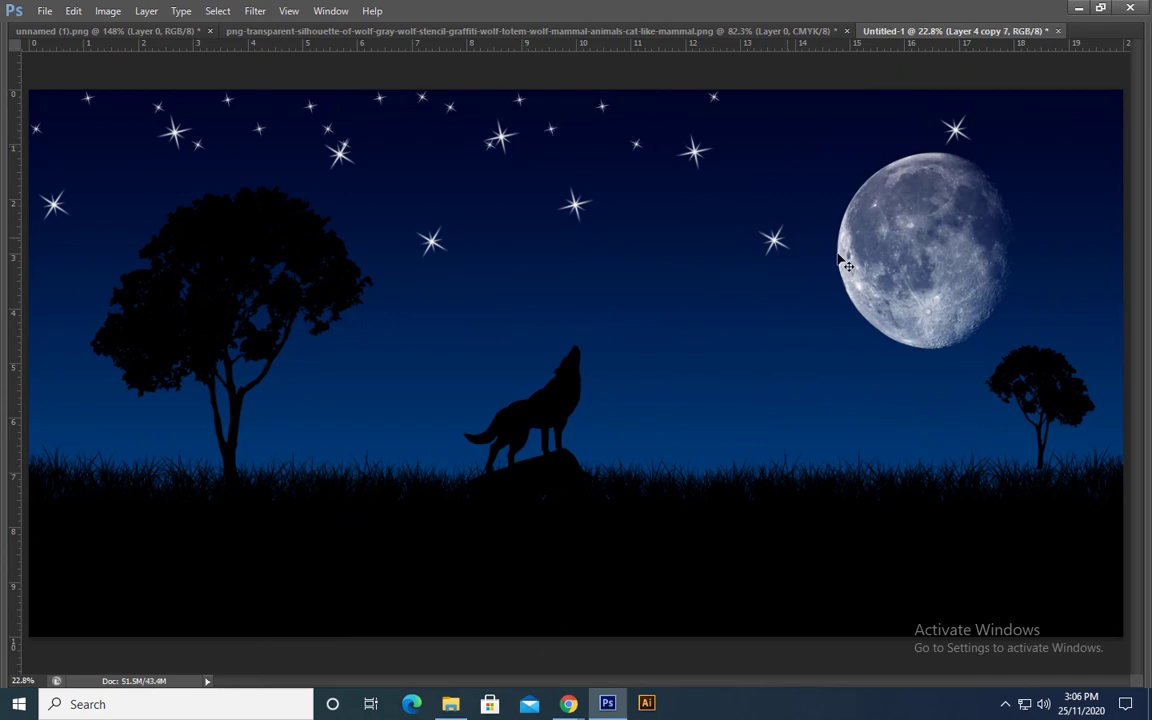
pyautogui.press('Tab')
pyautogui.press('Tab')
pyautogui.moveTo(486, 185); pyautogui.dragTo(1143, 196)
pyautogui.press('Tab')
pyautogui.press('Tab')
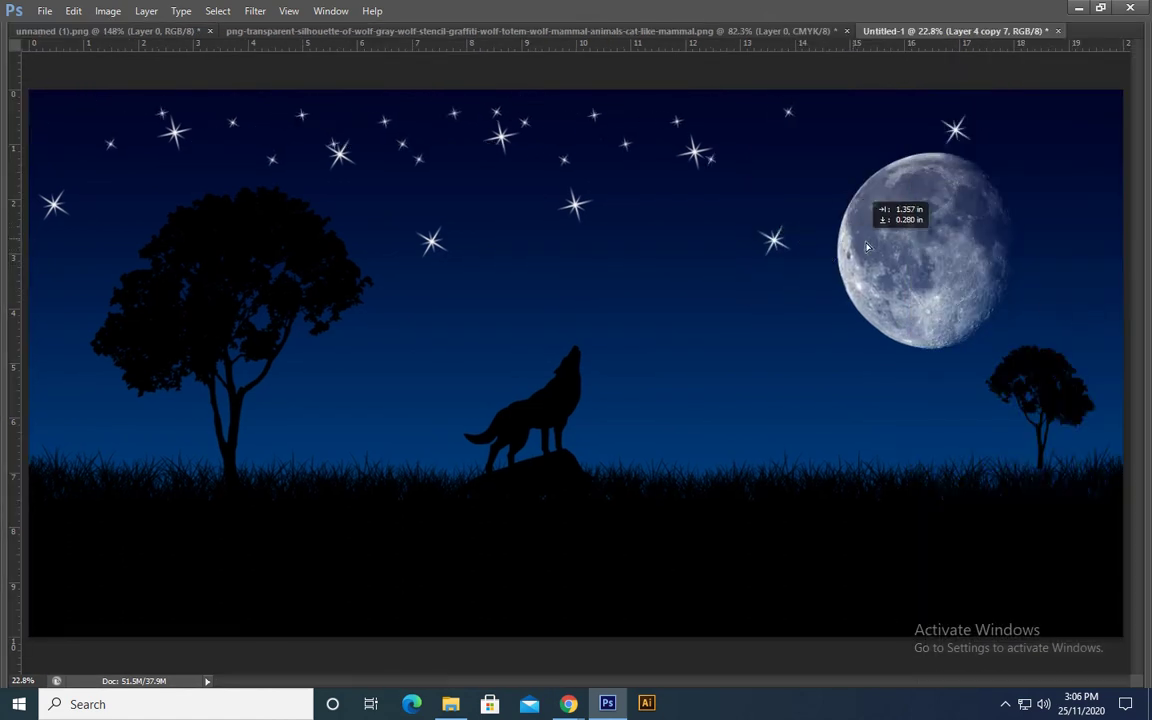
pyautogui.press('Tab')
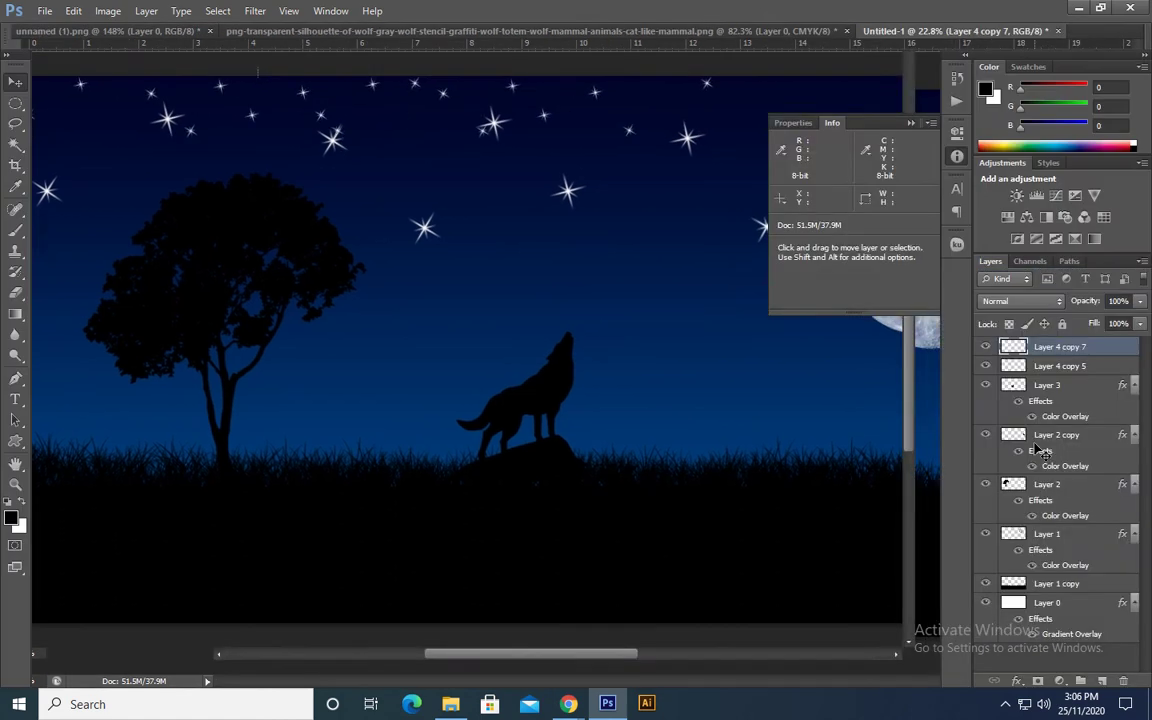
# Duplicate a small-star row, shift it up and right, and merge the two star layers
pyautogui.keyDown('alt'); pyautogui.moveTo(643, 431); pyautogui.dragTo(688, 427); pyautogui.keyUp('alt')
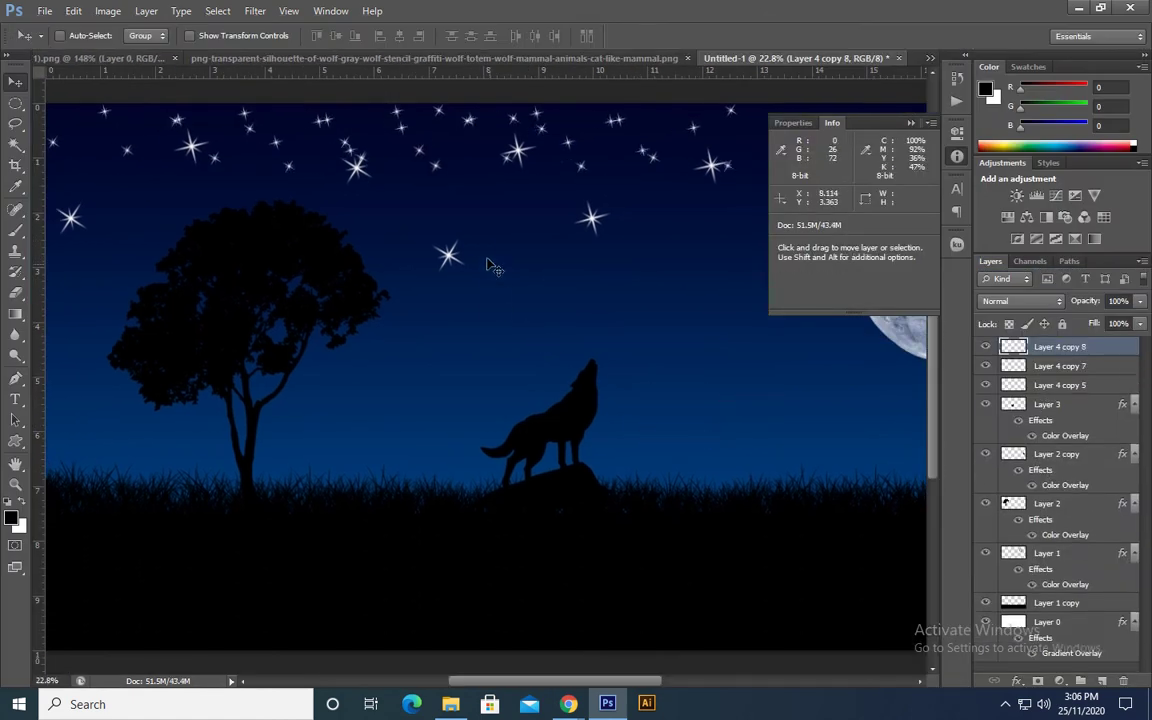
pyautogui.moveTo(490, 265); pyautogui.dragTo(688, 218)
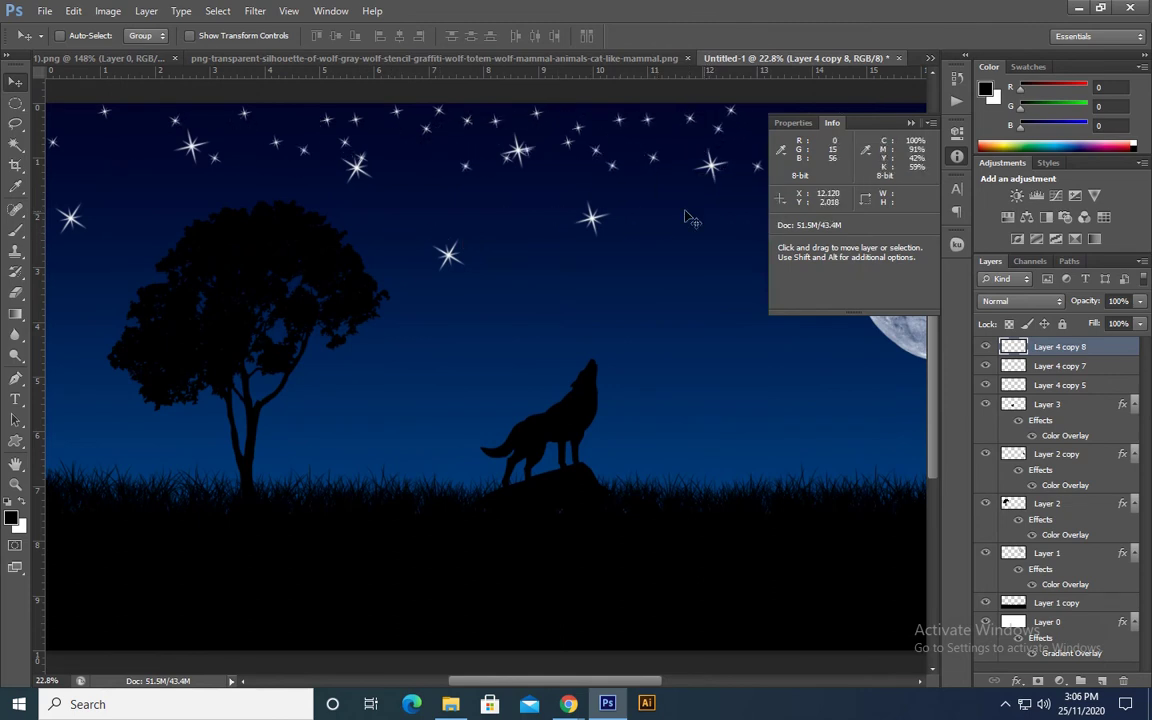
pyautogui.moveTo(688, 218)
pyautogui.mouseDown()
pyautogui.moveTo(750, 224)
pyautogui.moveTo(710, 229)
pyautogui.mouseUp()
pyautogui.keyDown('shift'); pyautogui.click(1075, 365); pyautogui.keyUp('shift')
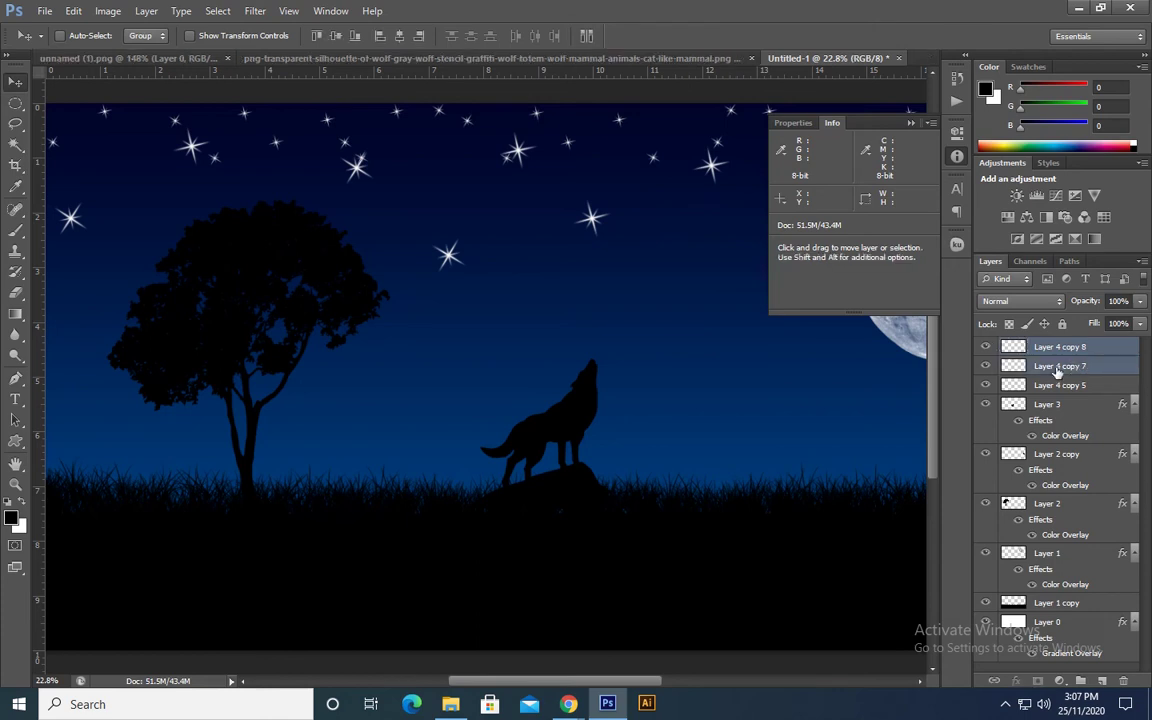
pyautogui.hotkey('ctrl', 'e')
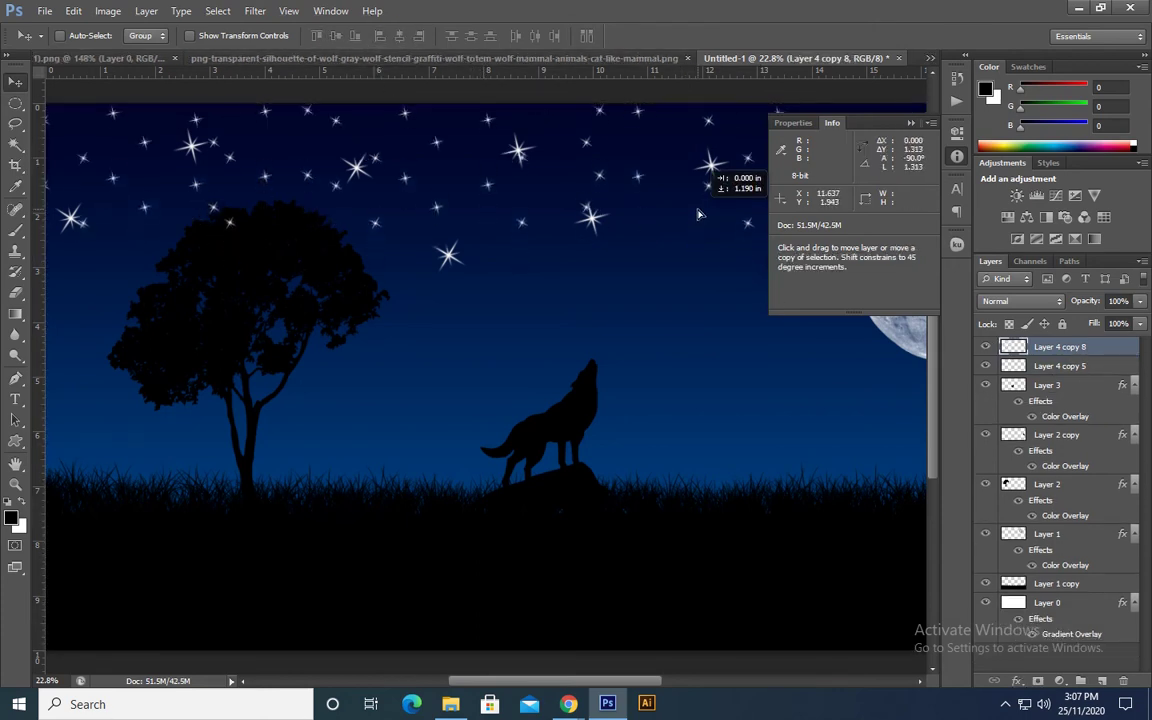
# Duplicate the star row, flip it horizontally and vertically, and reposition it
pyautogui.hotkey('ctrl', 'j')
pyautogui.hotkey('ctrl', 't')
pyautogui.rightClick(627, 217)
pyautogui.click(757, 457)
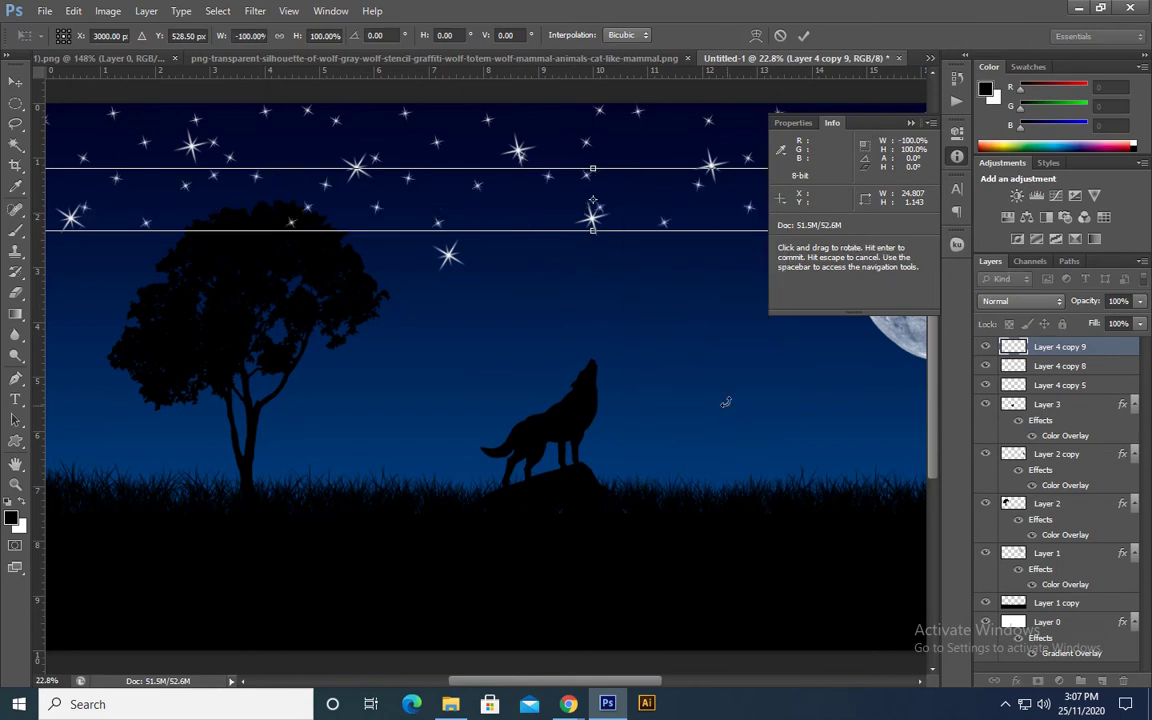
pyautogui.moveTo(701, 213); pyautogui.dragTo(652, 224)
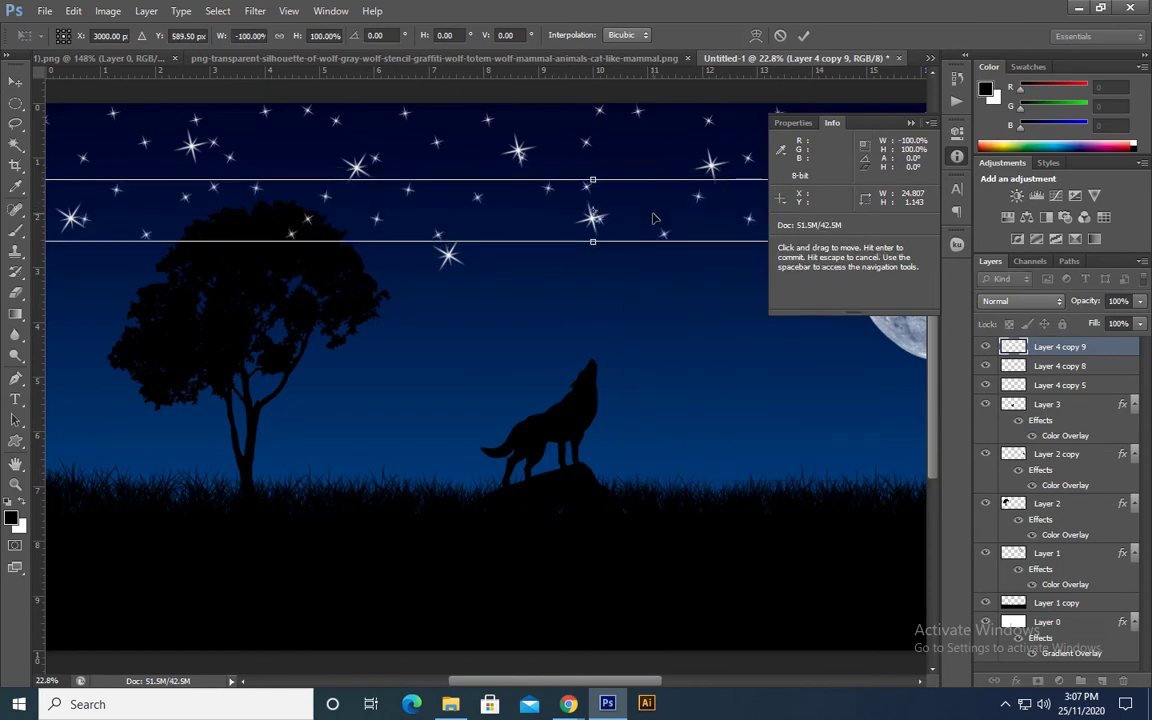
pyautogui.rightClick(653, 216)
pyautogui.click(730, 453)
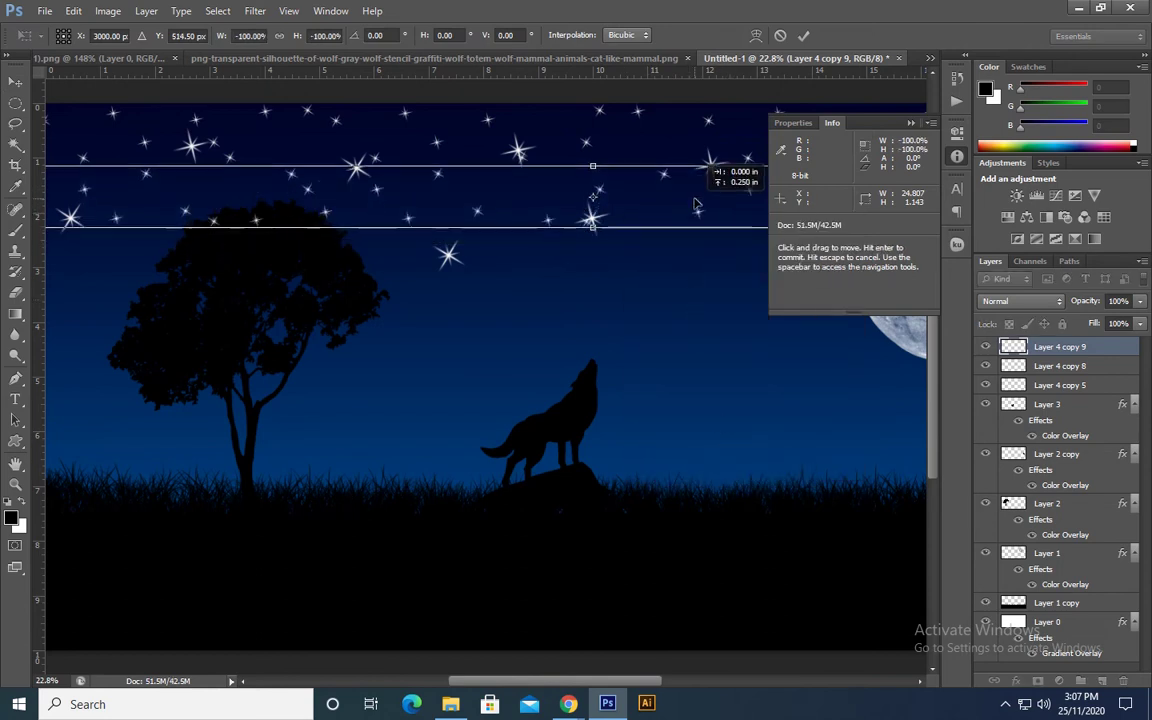
pyautogui.press('Return')
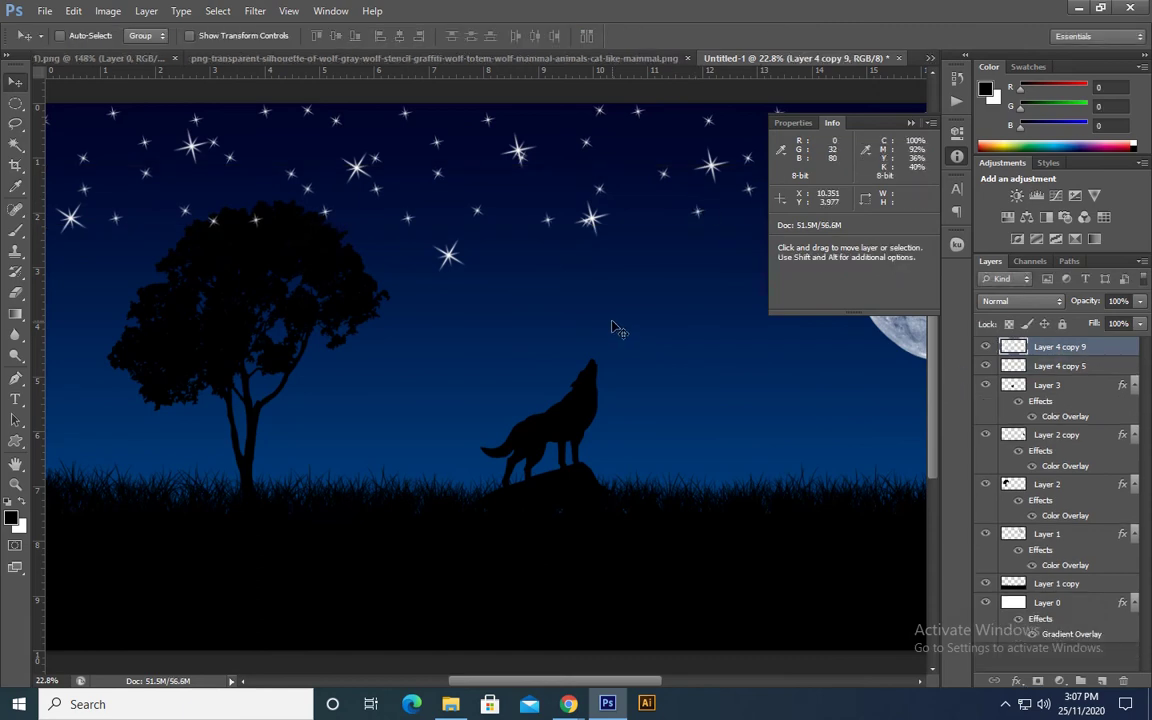
# Copy a star row lower in the sky, merge the rows, and send the star layers to the bottom
pyautogui.press('Tab')
pyautogui.moveTo(740, 185); pyautogui.dragTo(826, 251)
pyautogui.hotkey('ctrl', 't')
pyautogui.press('Return')
pyautogui.press('Tab')
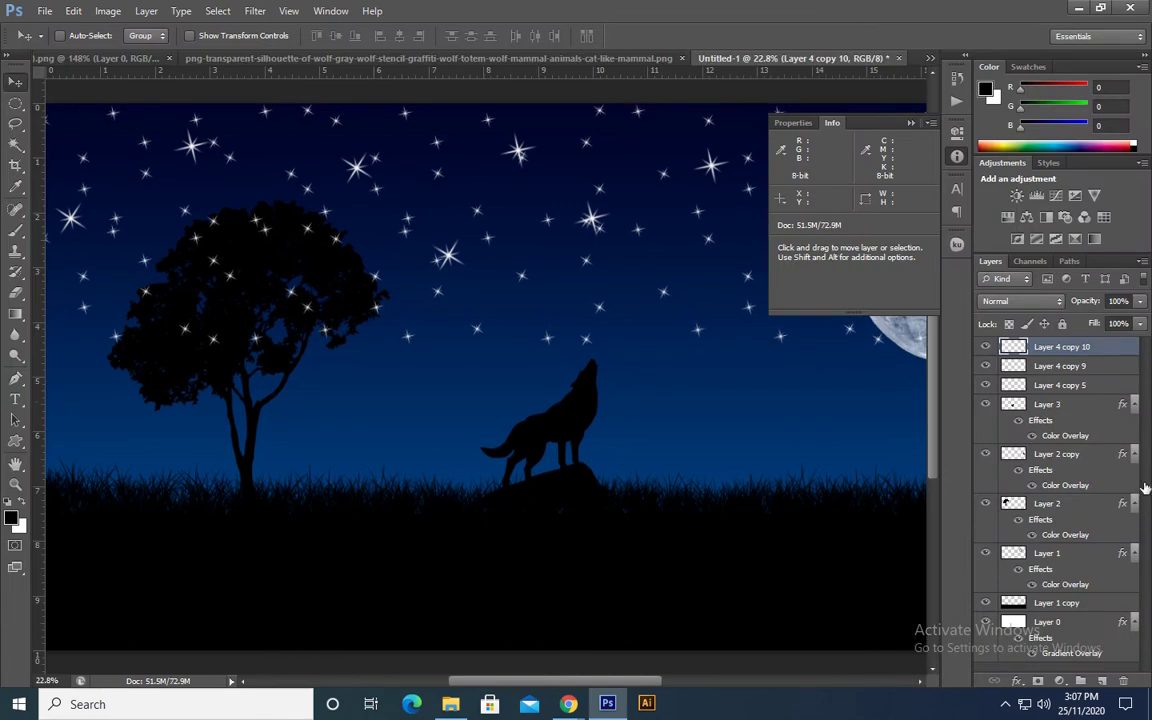
pyautogui.keyDown('shift'); pyautogui.click(1070, 369); pyautogui.keyUp('shift')
pyautogui.hotkey('ctrl', 'e')
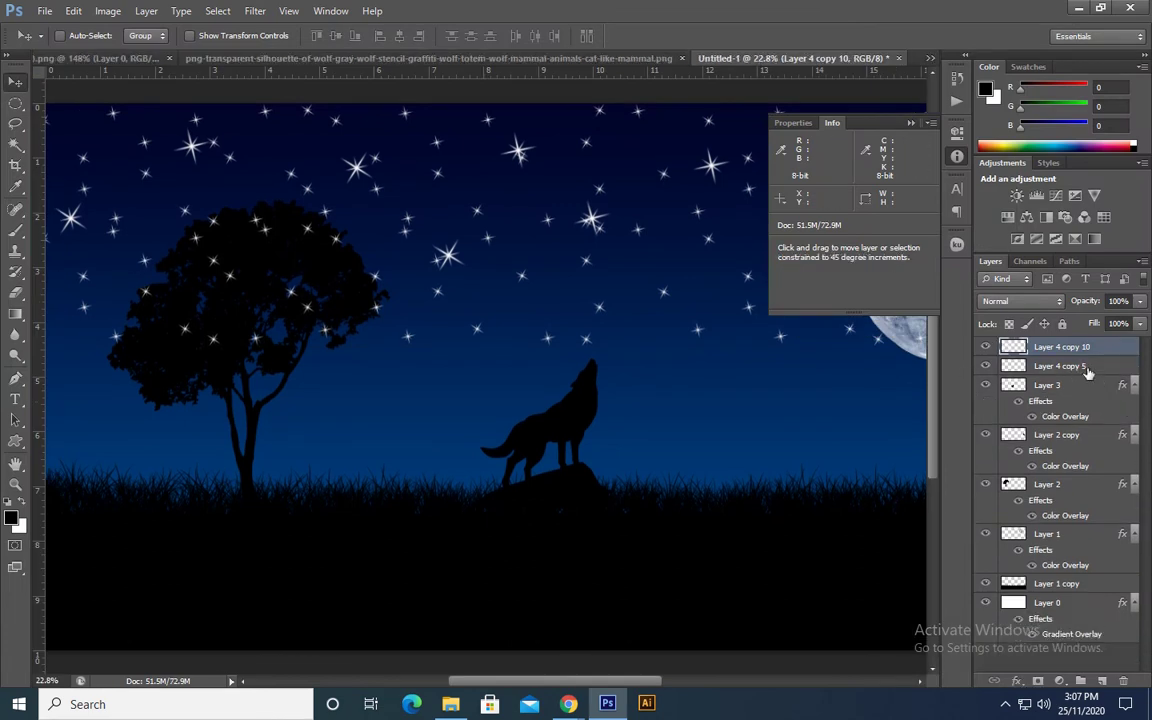
pyautogui.keyDown('shift'); pyautogui.click(1088, 369); pyautogui.keyUp('shift')
pyautogui.hotkey('ctrl', 'shift', '[')
# Move the star layers just above the background and select the Layer 4 copy 10 star
pyautogui.hotkey('ctrl', ']')
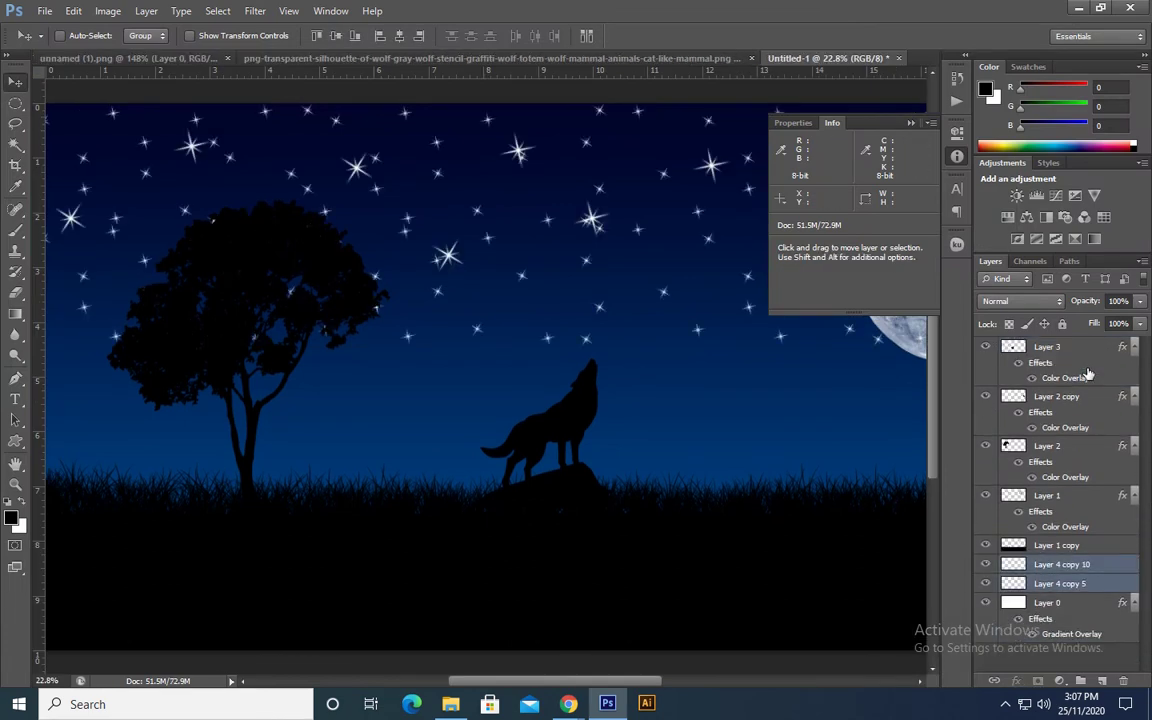
pyautogui.press('Tab')
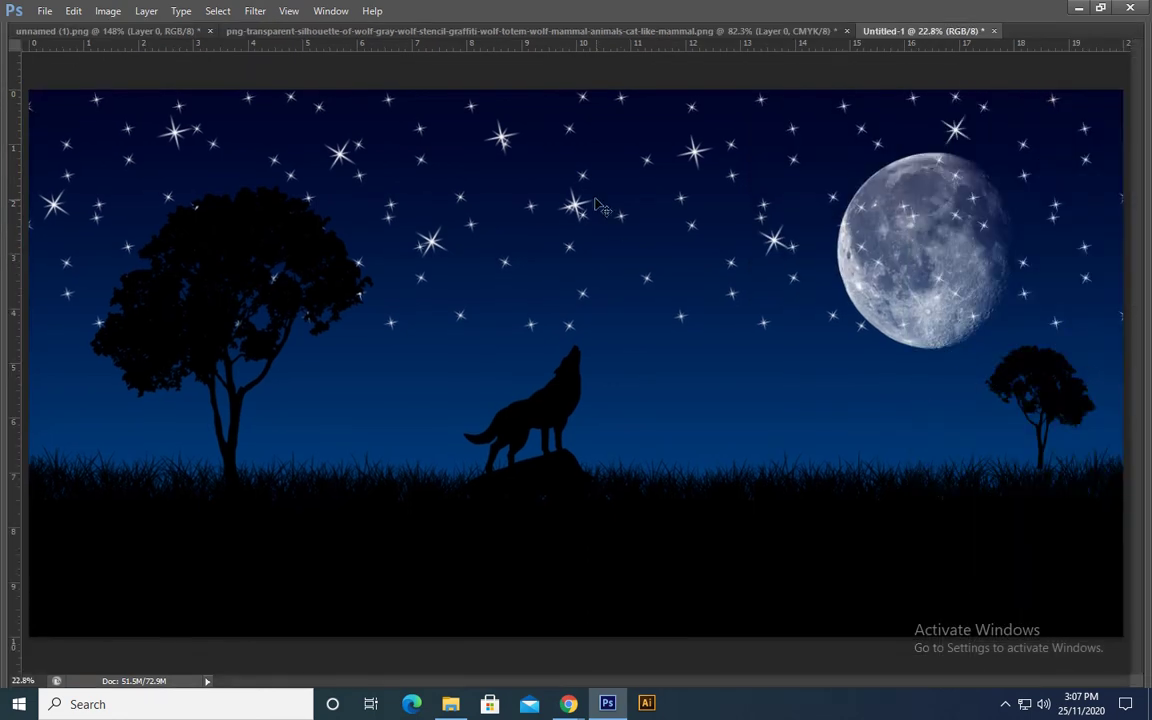
pyautogui.scroll(5, 597, 205)
pyautogui.rightClick(585, 290)
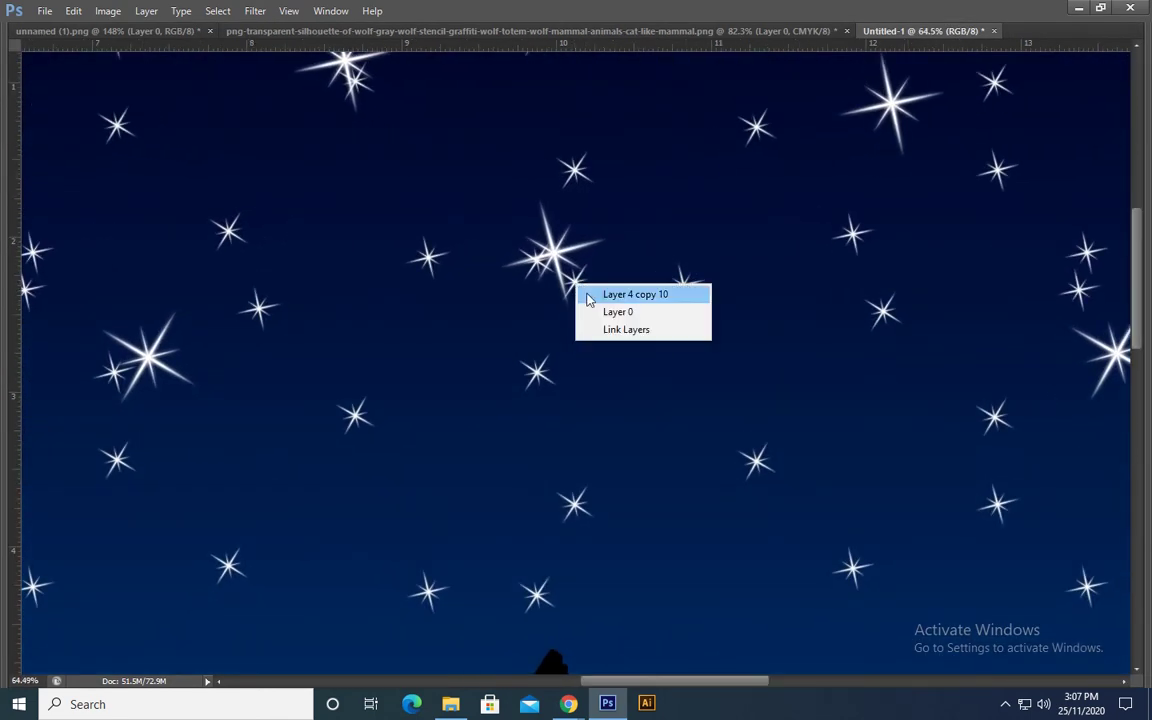
pyautogui.click(615, 296)
pyautogui.press('Tab')
# Try Normal and Color blend modes on the star and zoom in on one star
pyautogui.hotkey('shift', '-')
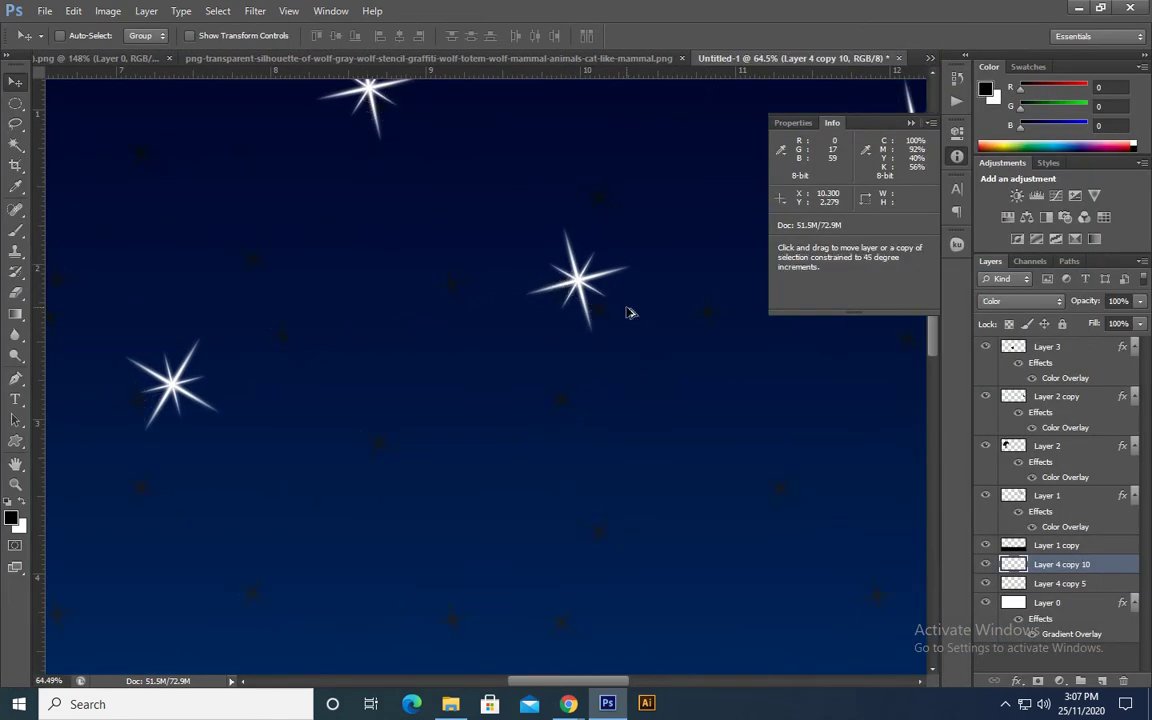
pyautogui.hotkey('shift', '-')
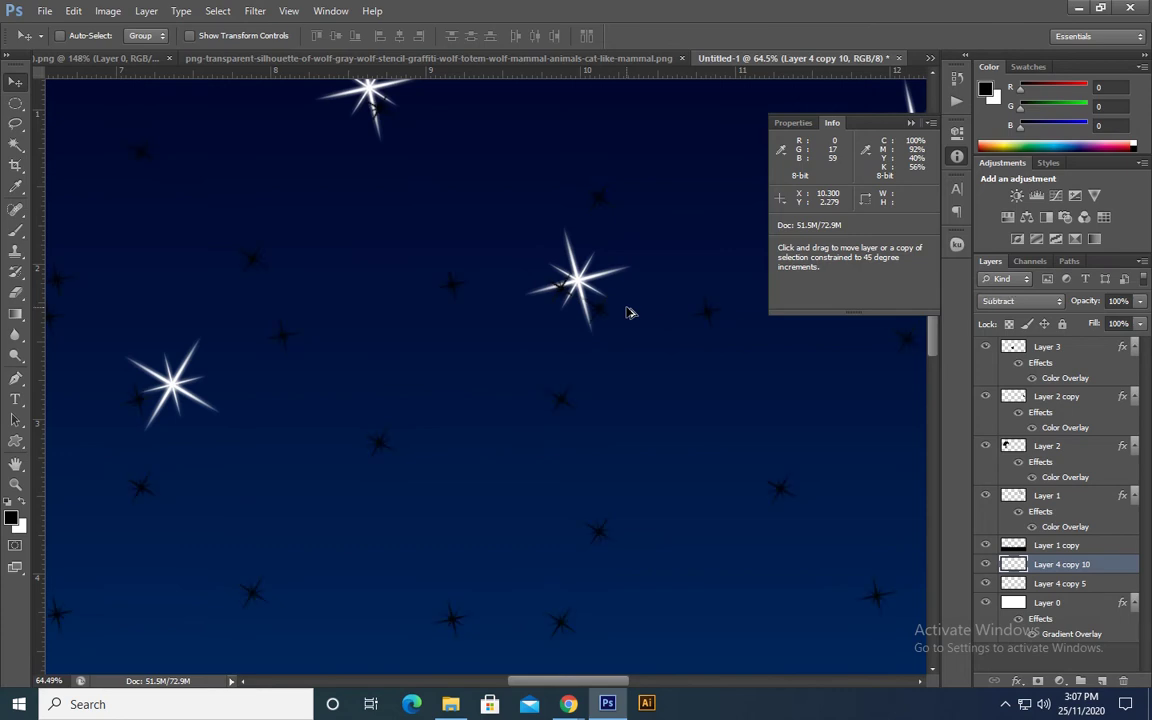
pyautogui.hotkey('alt', 'l')
pyautogui.hotkey('shift', 'alt', 'n')
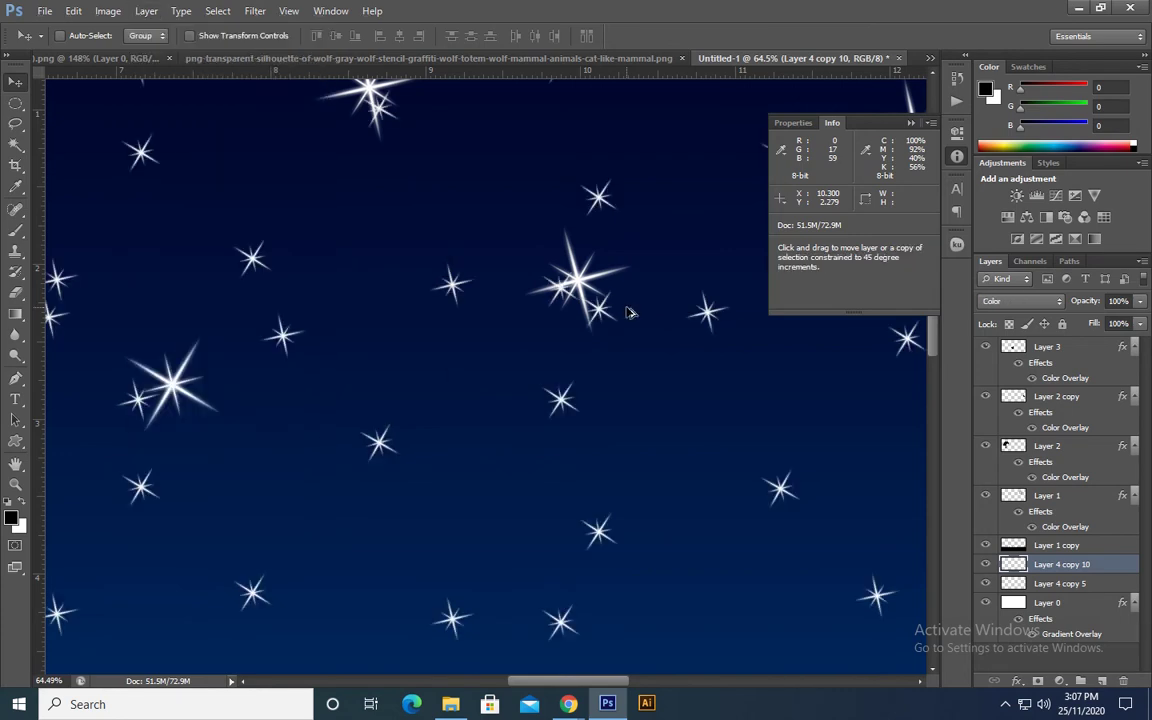
pyautogui.hotkey('shift', 'alt', 'c')
pyautogui.press('z')
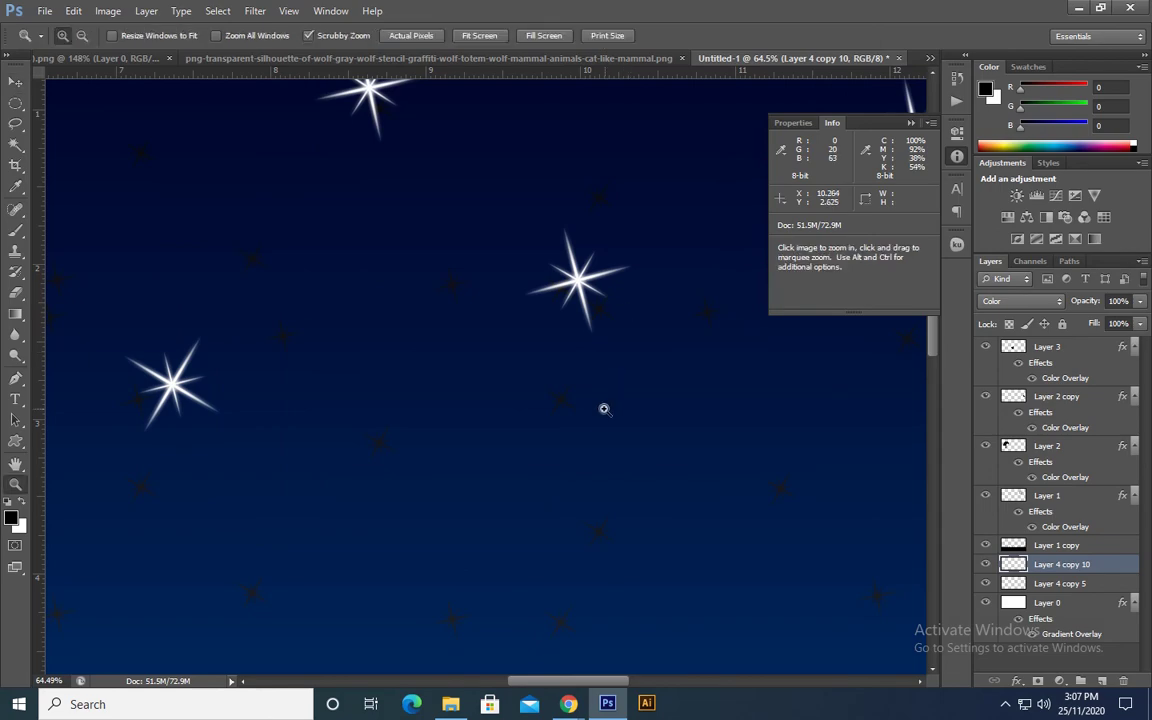
pyautogui.moveTo(602, 406); pyautogui.dragTo(698, 459)
pyautogui.press('v')
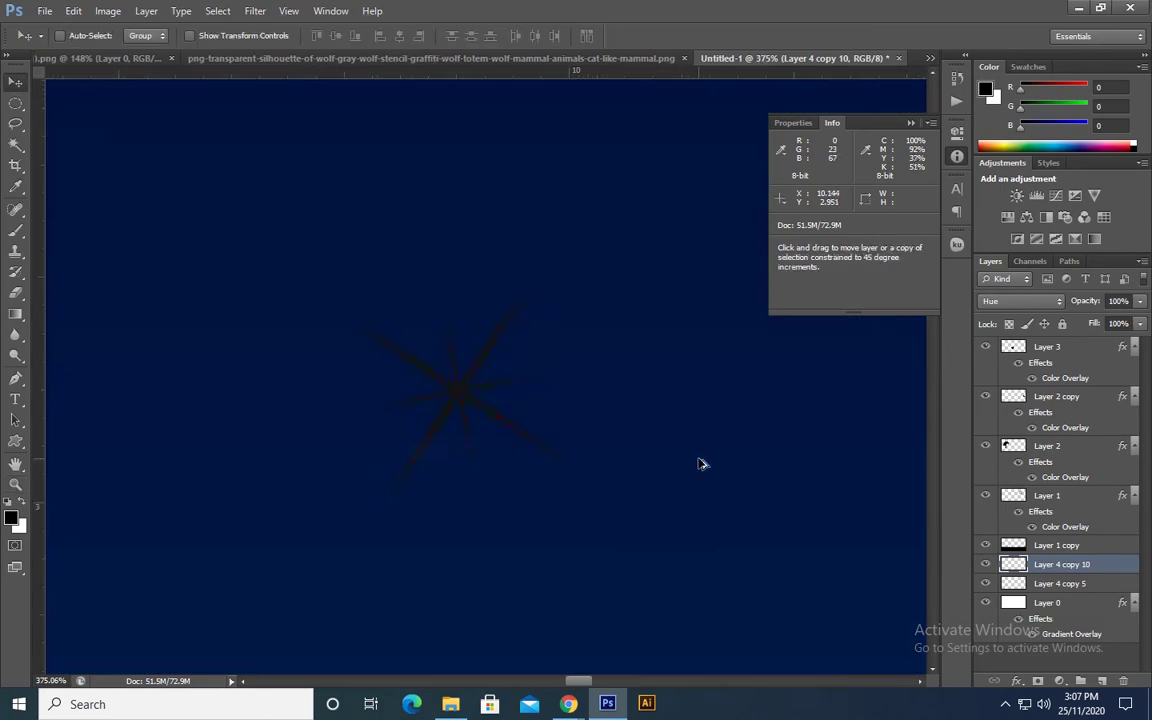
# Cycle the star through blend modes, including Luminosity, ending on one that keeps it white
pyautogui.hotkey('shift', 'alt', 't')
pyautogui.hotkey('alt', 'l')
pyautogui.hotkey('shift', 'alt', 'y')
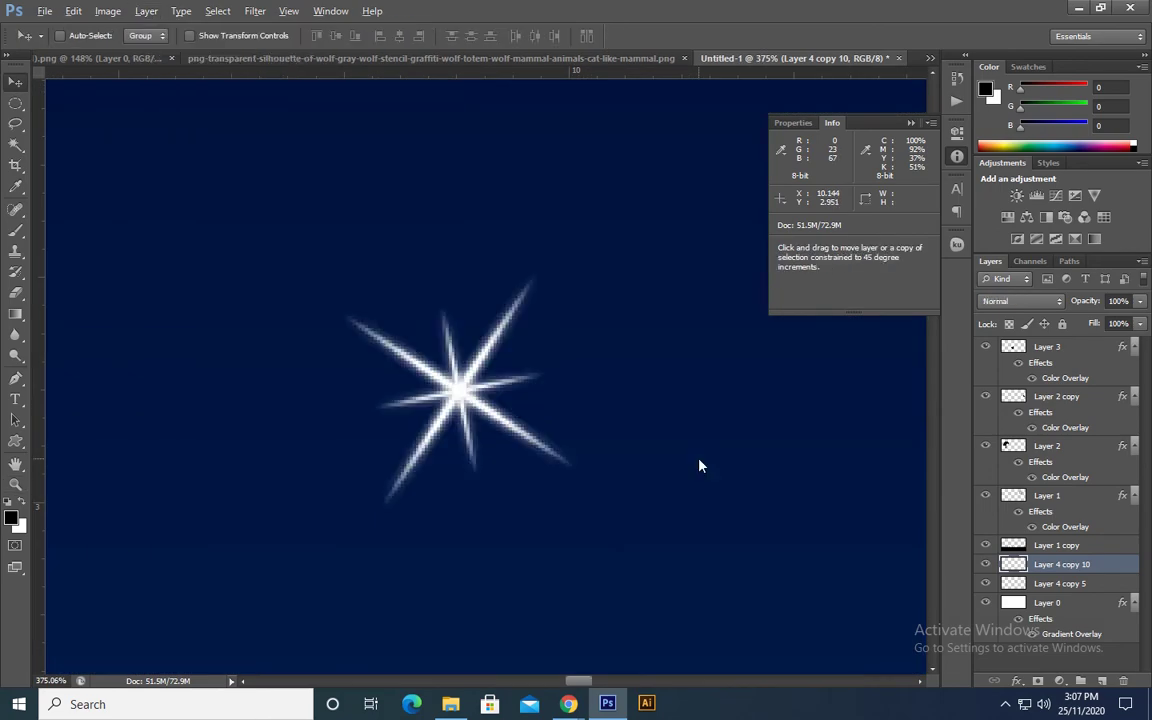
pyautogui.hotkey('shift', 'alt', 'b')
pyautogui.hotkey('shift', 'alt', 'a')
pyautogui.hotkey('shift', 'alt', 'd')
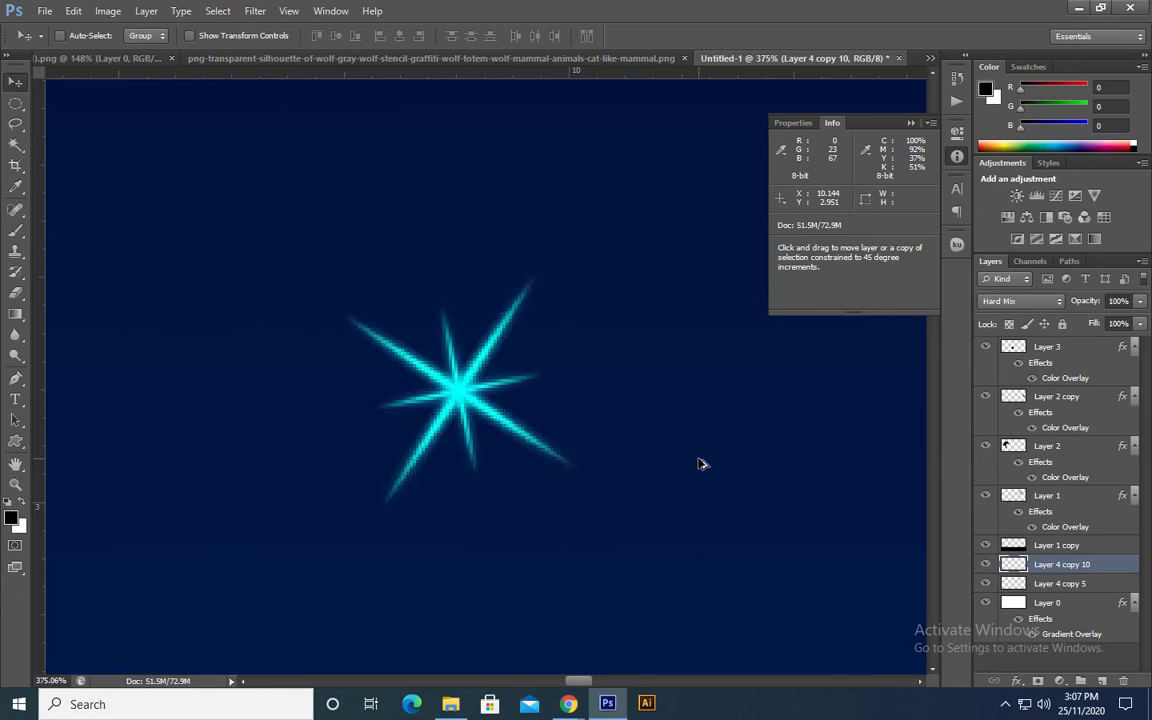
pyautogui.hotkey('shift', 'alt', 'z')
pyautogui.hotkey('shift', 'alt', 'd')
pyautogui.hotkey('shift', 'alt', 'b')
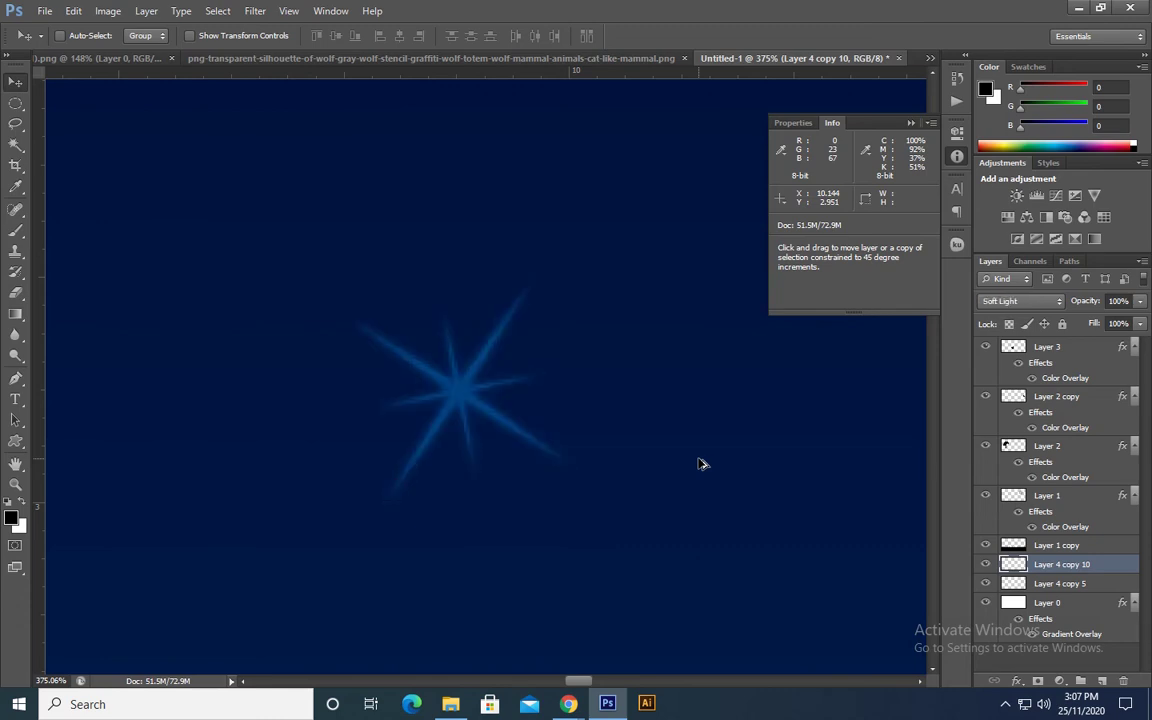
pyautogui.hotkey('shift', 'alt', 'a')
pyautogui.hotkey('shift', 'alt', 'w')
pyautogui.hotkey('shift', '-')
pyautogui.hotkey('shift', '-')
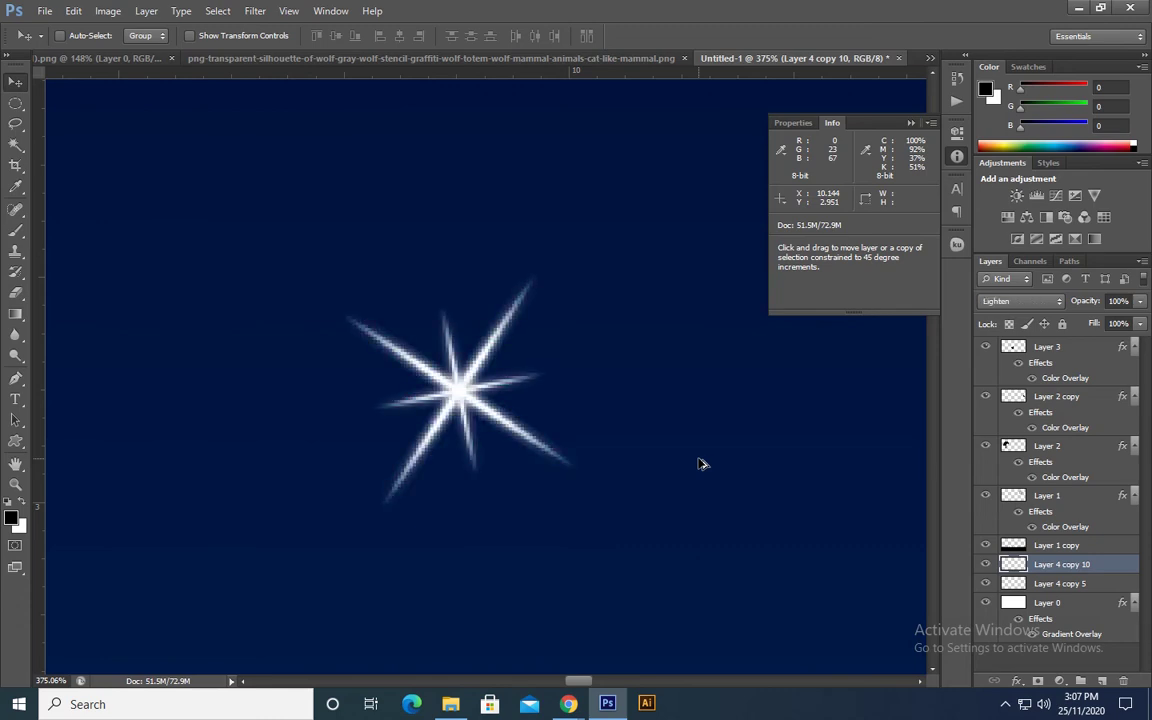
pyautogui.hotkey('shift', '-')
pyautogui.hotkey('shift', '-')
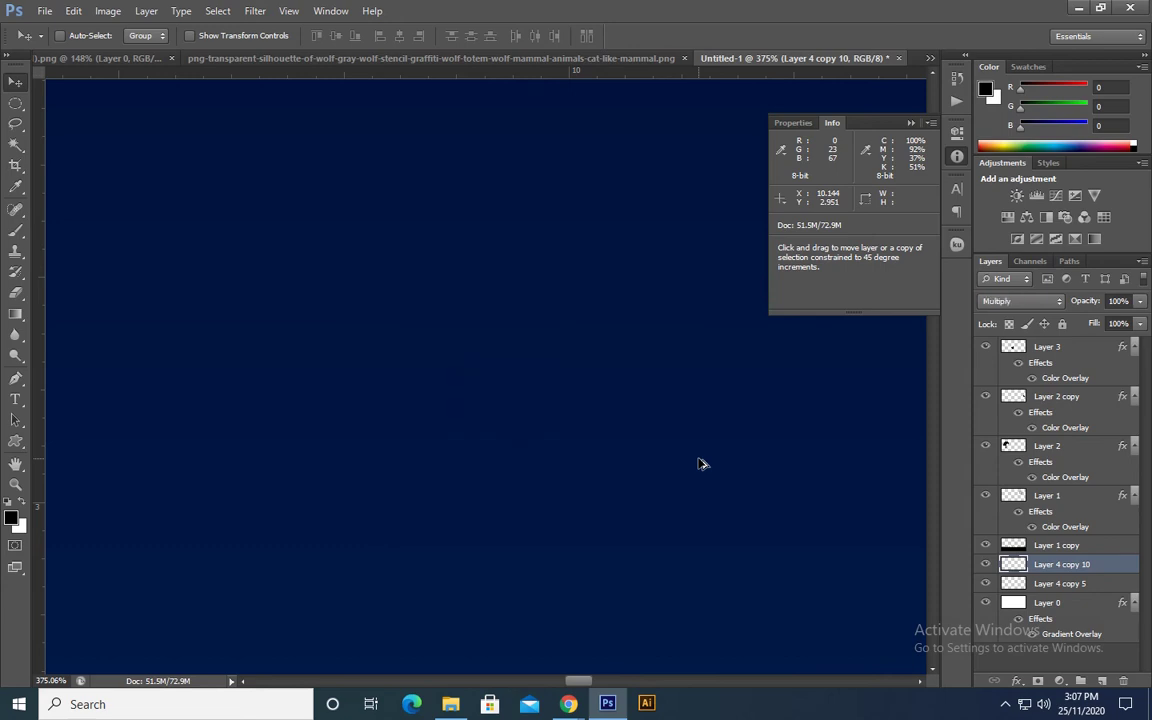
pyautogui.hotkey('shift', '-')
pyautogui.hotkey('shift', '-')
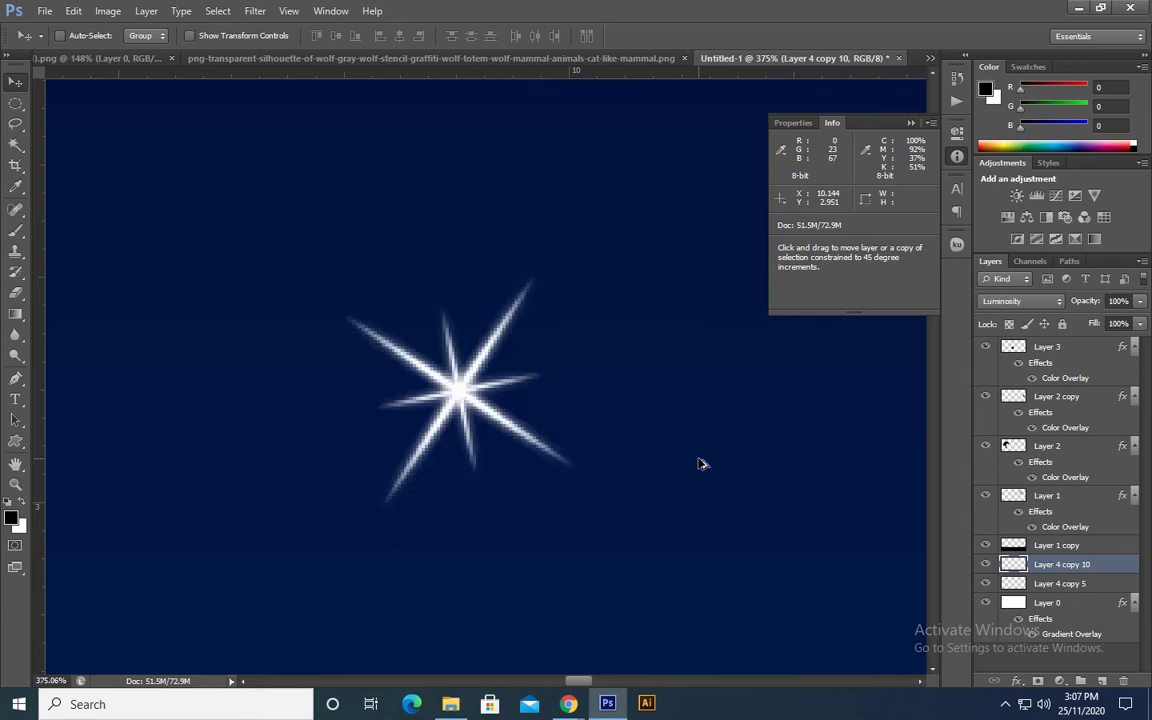
# Zoom out over the starfield and drop the star layer's opacity to 33%
pyautogui.press('7')
pyautogui.hotkey('ctrl', '-')
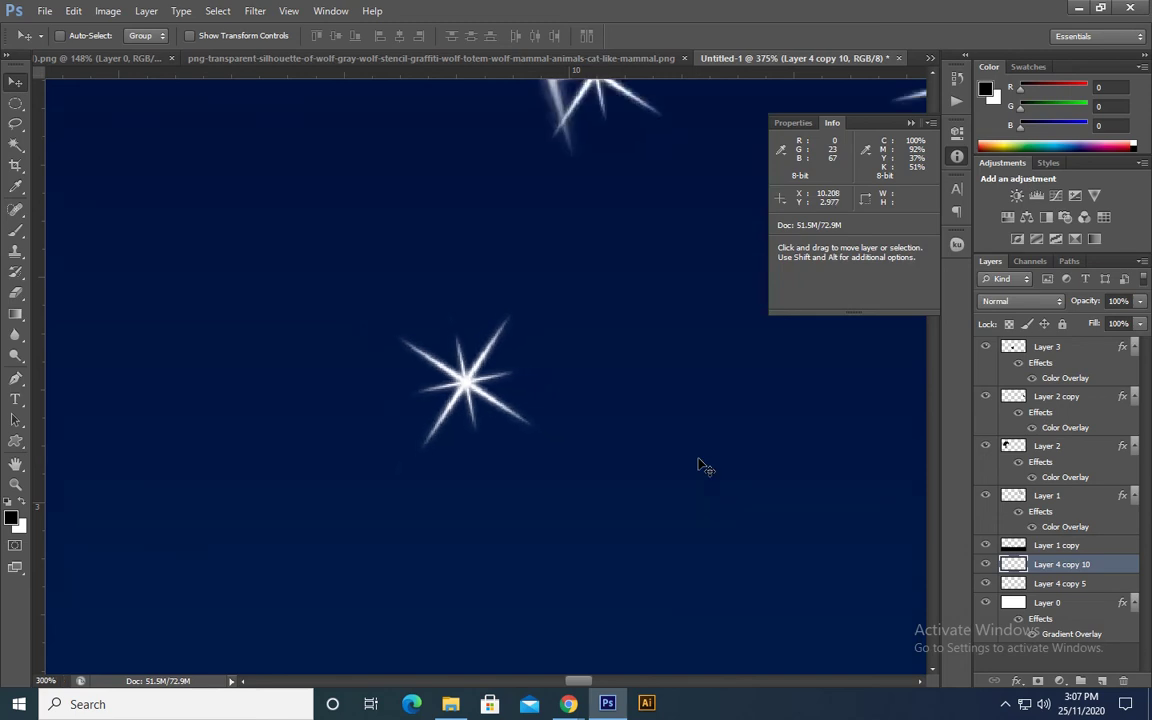
pyautogui.hotkey('ctrl', '-')
pyautogui.hotkey('ctrl', '-')
pyautogui.press('6')
pyautogui.press('3')
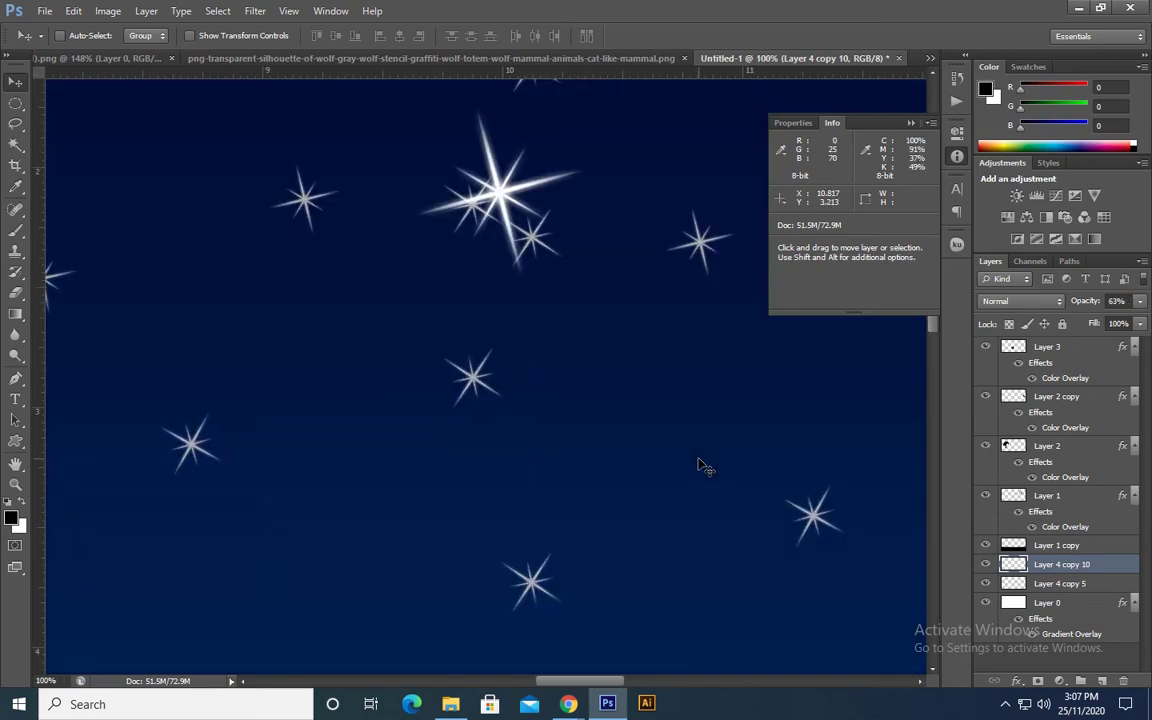
pyautogui.press('3')
pyautogui.press('3')
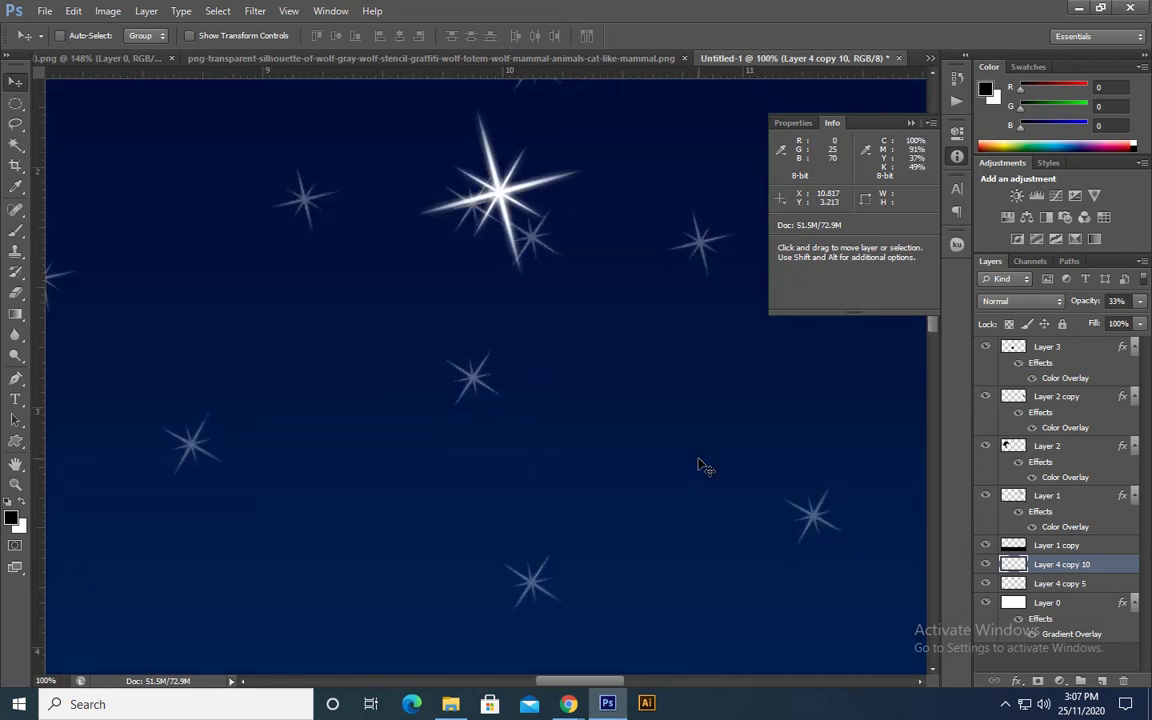
# Apply an Outer Glow of about 17 px to the stars
pyautogui.hotkey('alt', 'l')
pyautogui.press('y')
pyautogui.press('o')
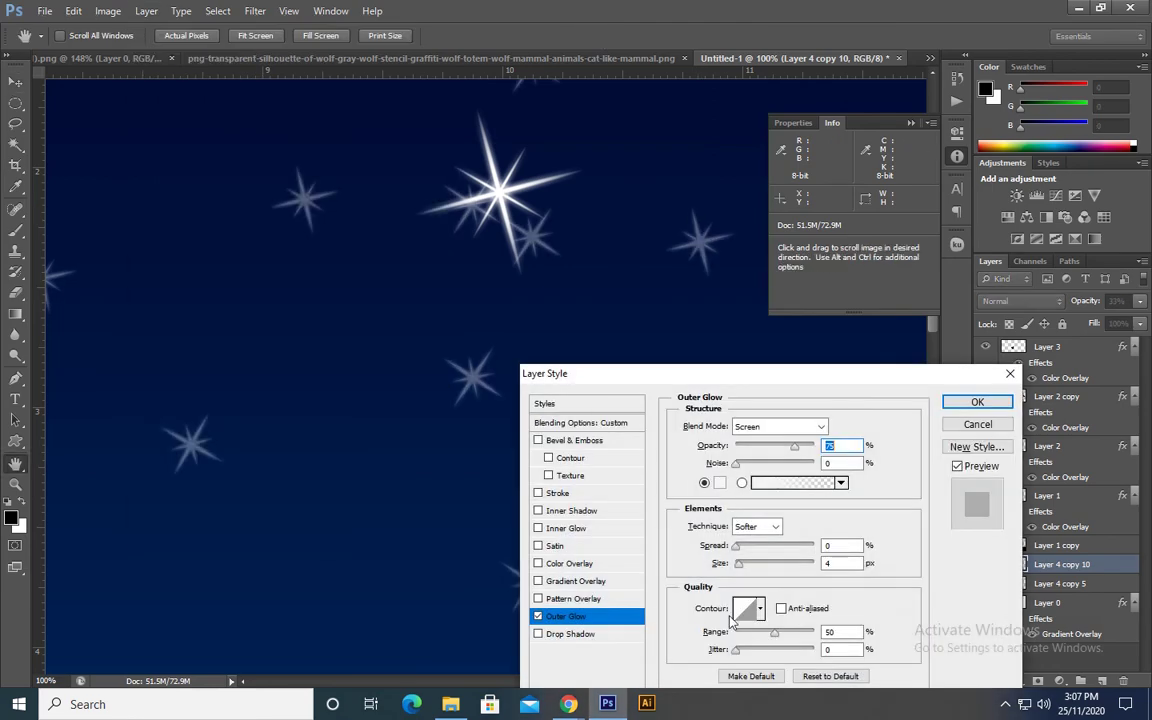
pyautogui.moveTo(739, 564); pyautogui.dragTo(751, 566)
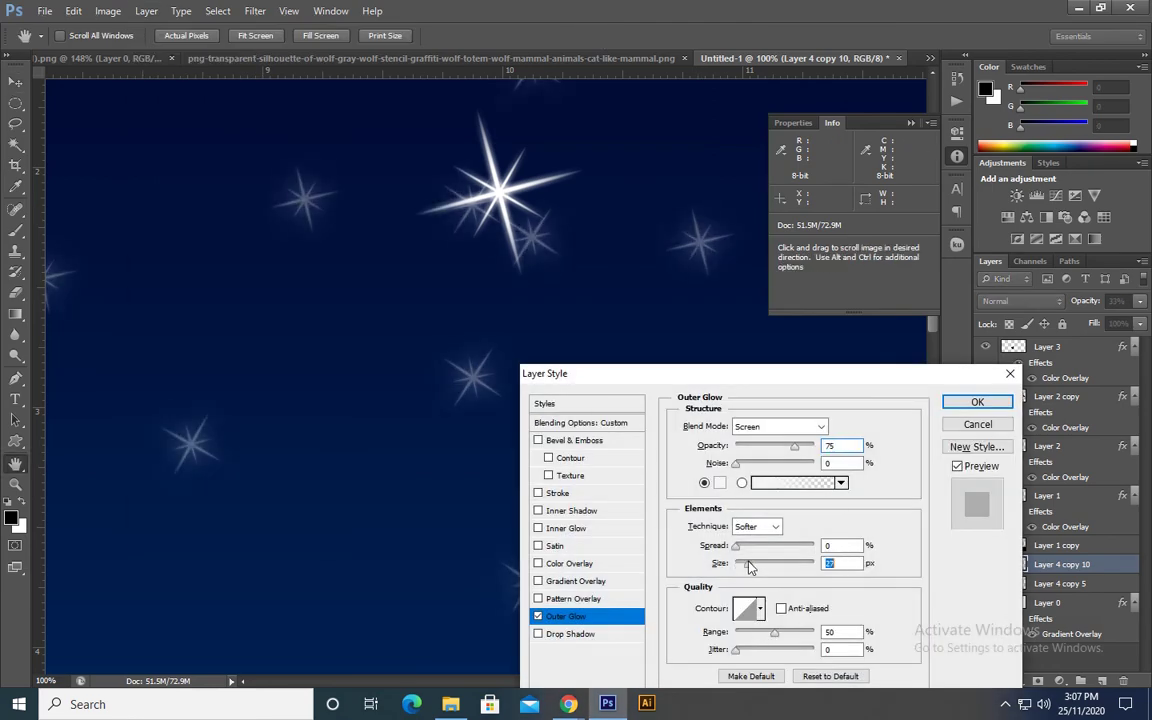
pyautogui.press('Return')
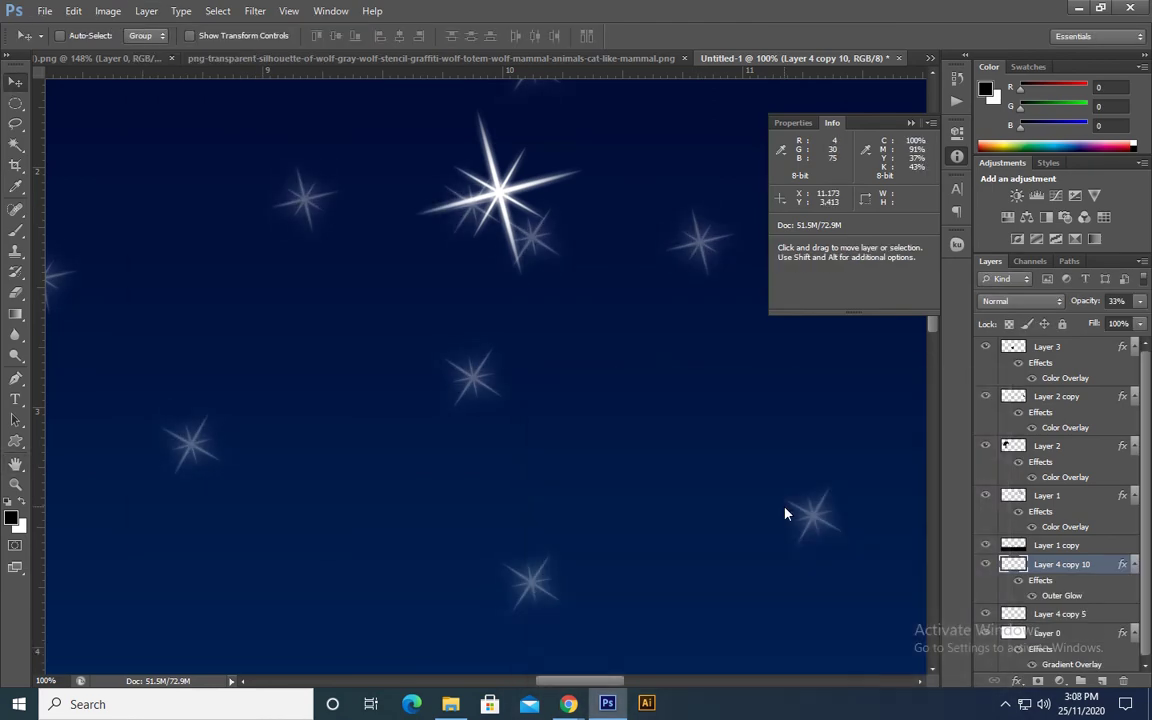
# Raise the star layer's opacity to 70% and zoom in on the big star
pyautogui.press('7')
pyautogui.press('7')
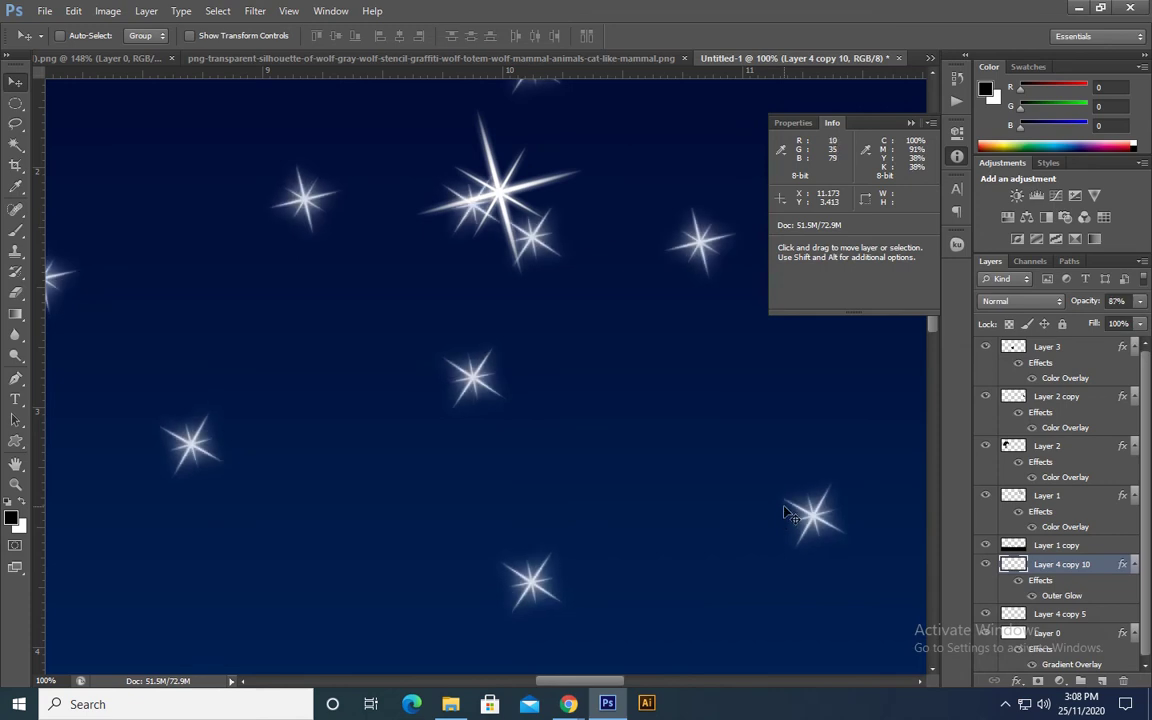
pyautogui.press('7')
pyautogui.hotkey('ctrl', '-')
pyautogui.hotkey('ctrl', '-')
pyautogui.hotkey('ctrl', '-')
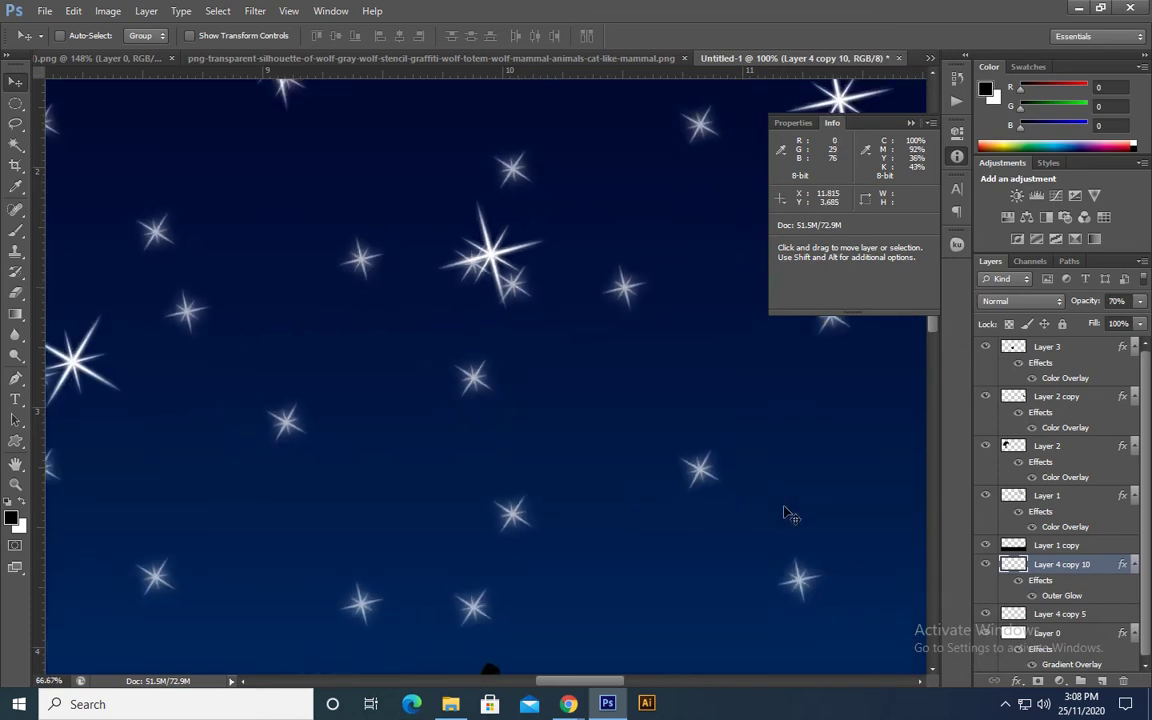
pyautogui.press('z')
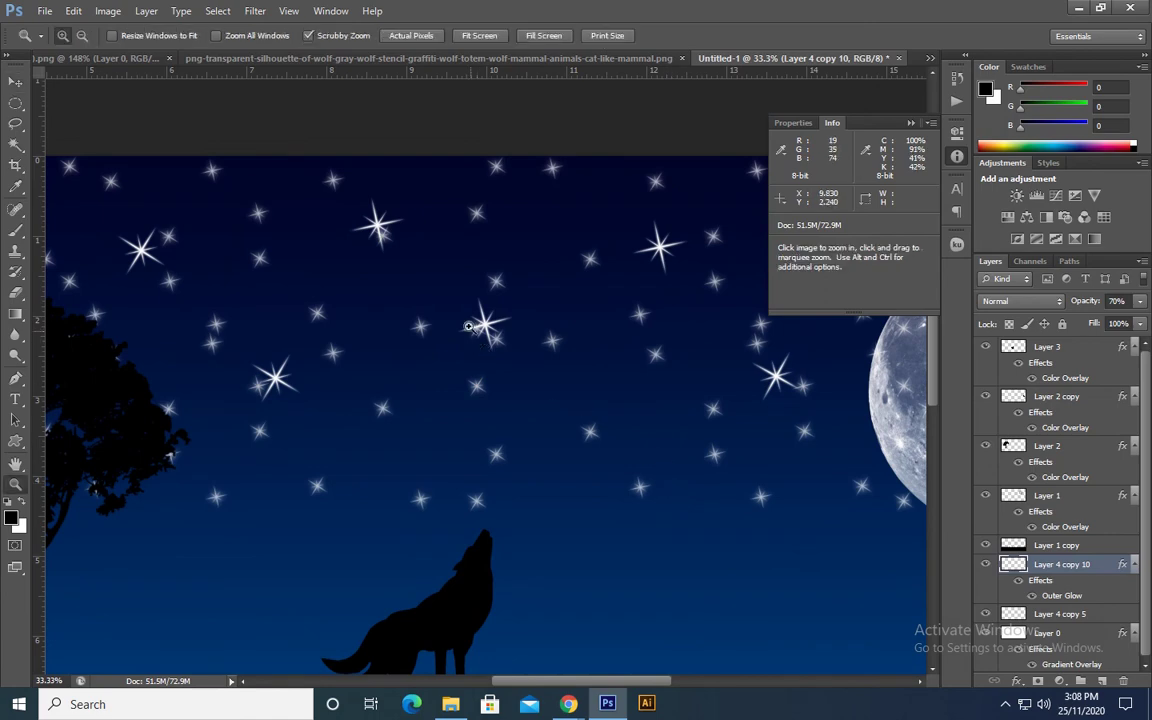
pyautogui.moveTo(481, 326); pyautogui.dragTo(563, 399)
# Zoom in closely on the moon and erase the star sparkles over its face
pyautogui.press('e')
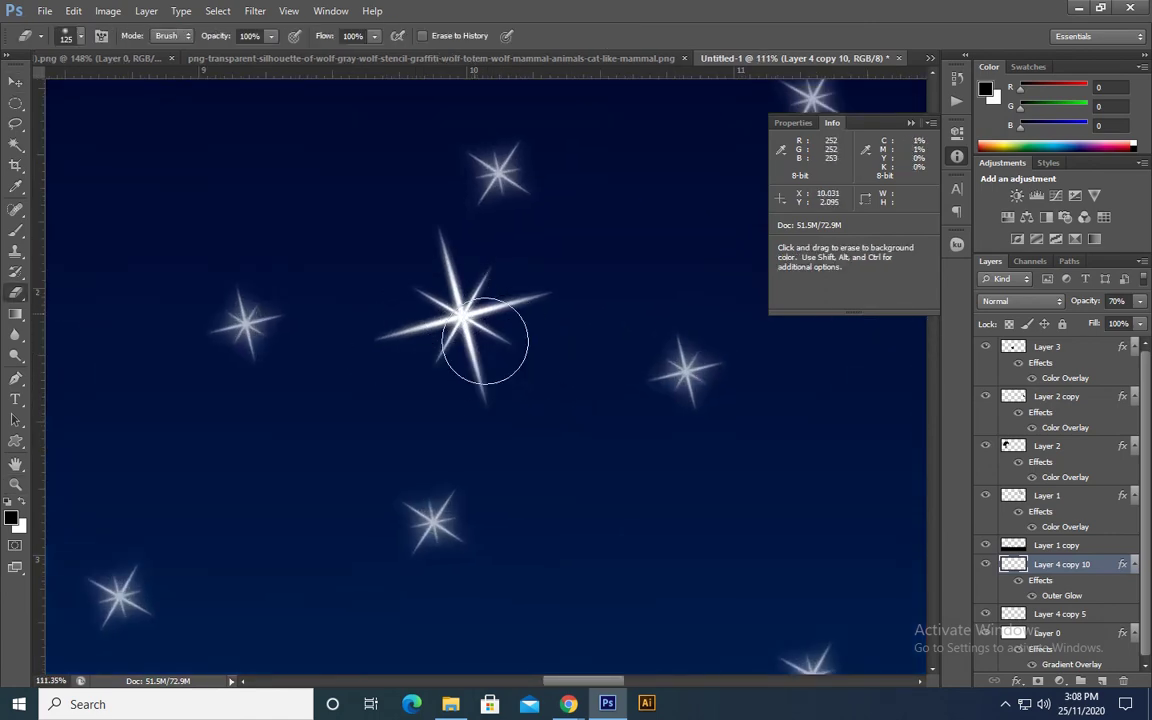
pyautogui.press('z')
pyautogui.moveTo(483, 334); pyautogui.dragTo(364, 406)
pyautogui.moveTo(296, 423); pyautogui.dragTo(198, 419)
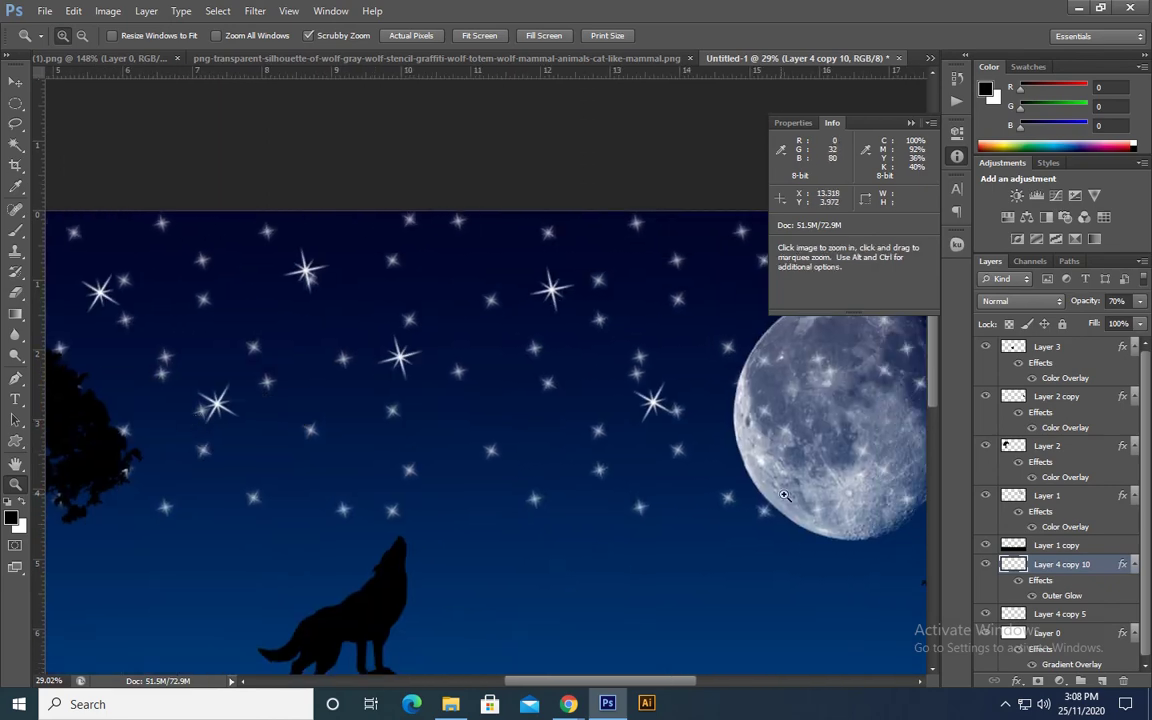
pyautogui.moveTo(504, 432); pyautogui.dragTo(440, 417)
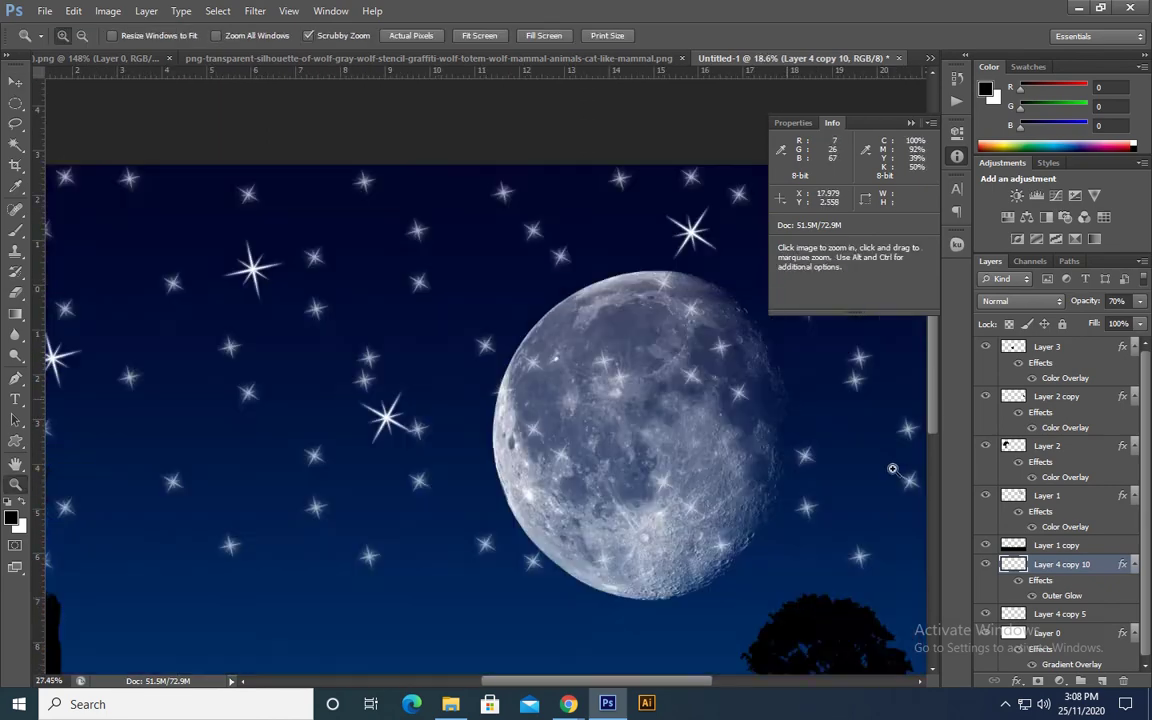
pyautogui.moveTo(674, 470); pyautogui.dragTo(895, 468)
pyautogui.press('w')
pyautogui.press('e')
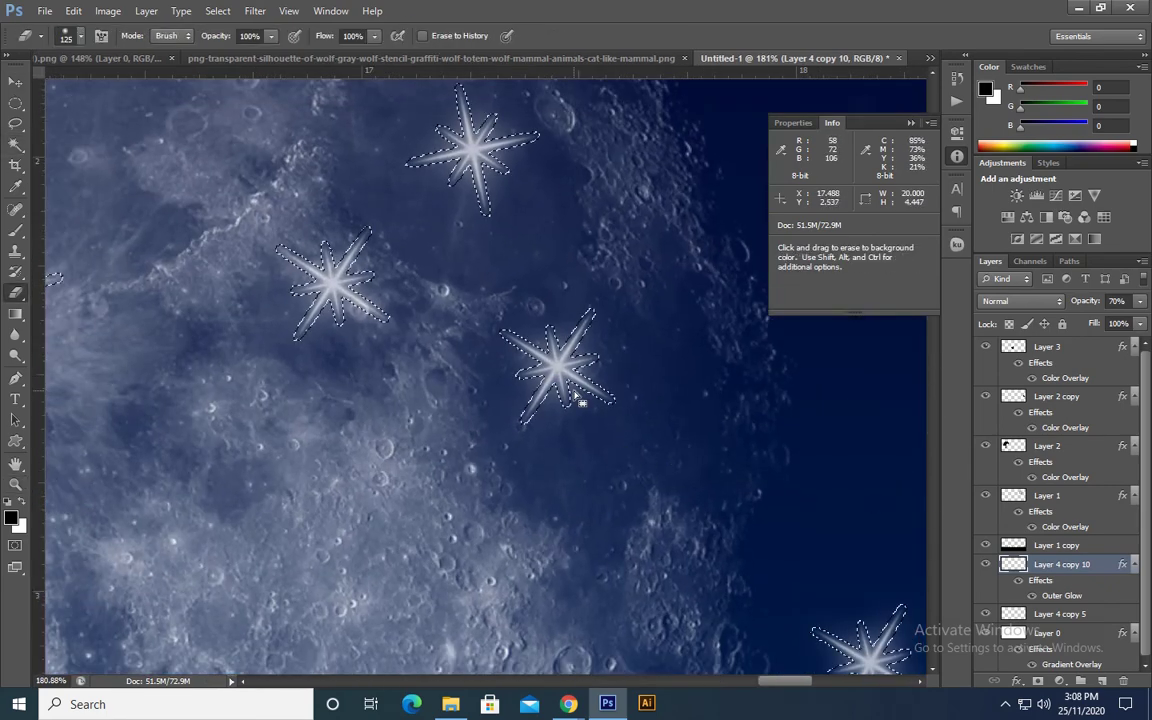
pyautogui.moveTo(605, 340)
pyautogui.mouseDown()
pyautogui.moveTo(458, 342)
pyautogui.moveTo(404, 247)
pyautogui.moveTo(499, 257)
pyautogui.moveTo(545, 438)
pyautogui.mouseUp()
# Erase the remaining stars along the moon's left and lower edges, then zoom out
pyautogui.scroll(-5, 545, 438)
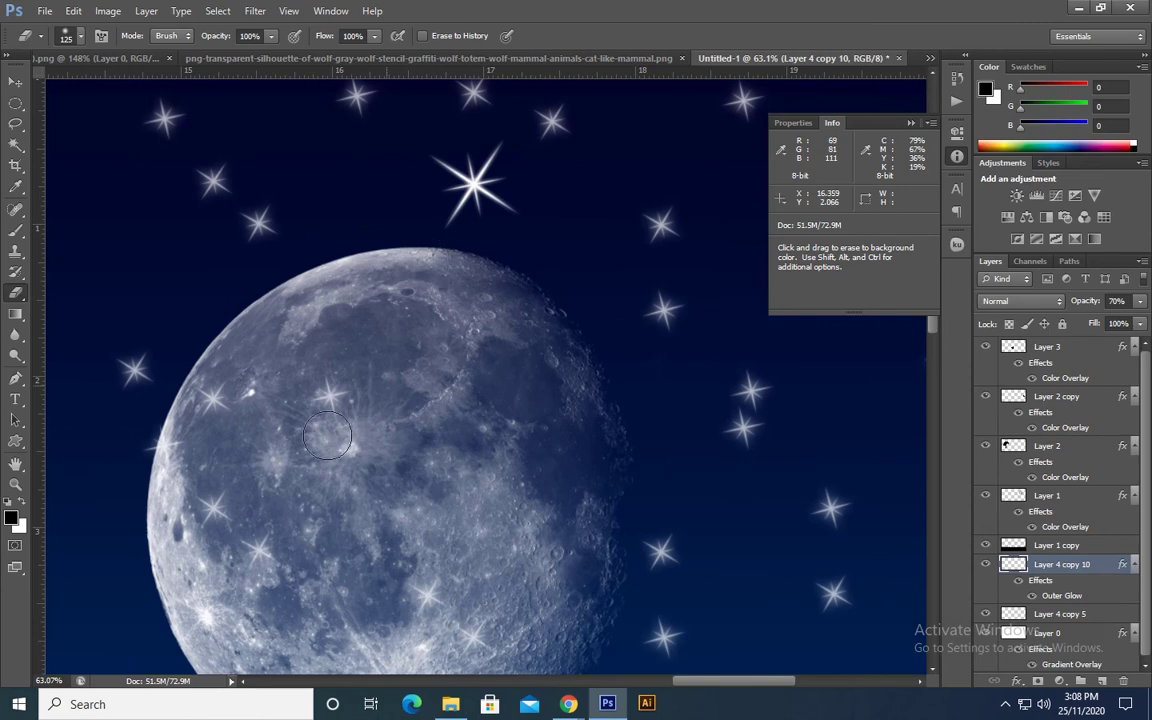
pyautogui.moveTo(182, 425); pyautogui.dragTo(234, 563)
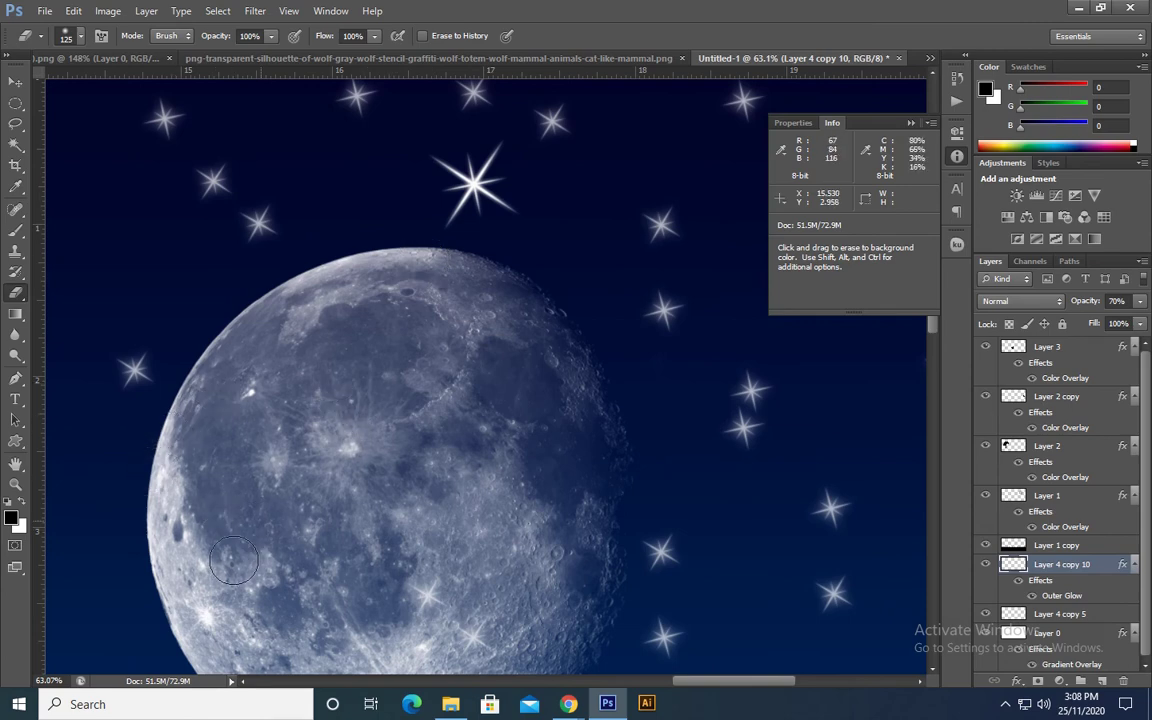
pyautogui.moveTo(221, 614); pyautogui.dragTo(208, 471)
pyautogui.moveTo(410, 452); pyautogui.dragTo(486, 543)
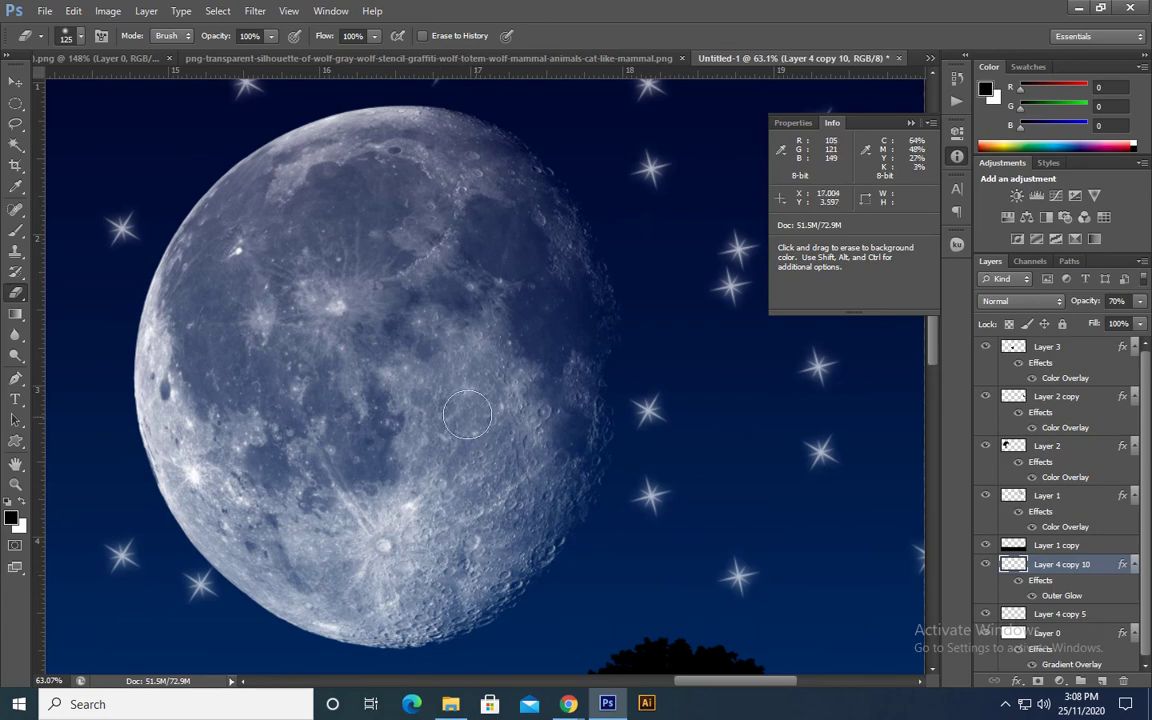
pyautogui.press('z')
pyautogui.scroll(-3, 466, 447)
pyautogui.moveTo(380, 420); pyautogui.dragTo(610, 472)
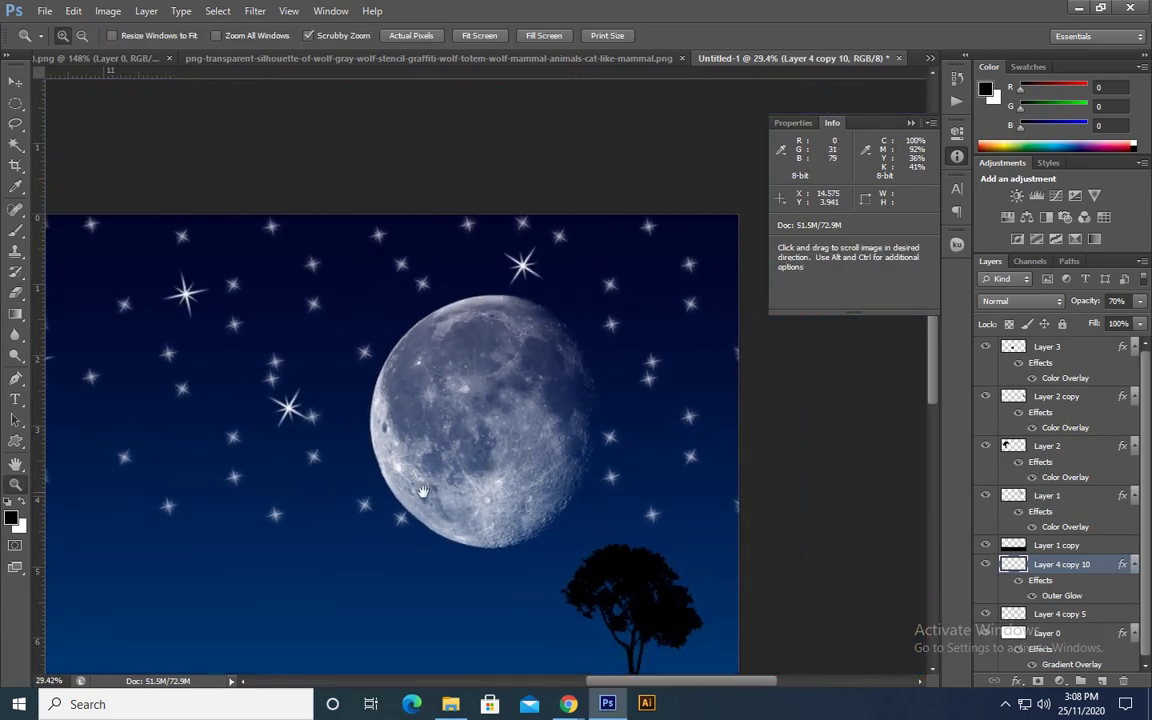
# Select Layer 4 copy 5 and paste the Outer Glow layer style onto it
pyautogui.scroll(-2, 610, 472)
pyautogui.scroll(5, 656, 470)
pyautogui.press('v')
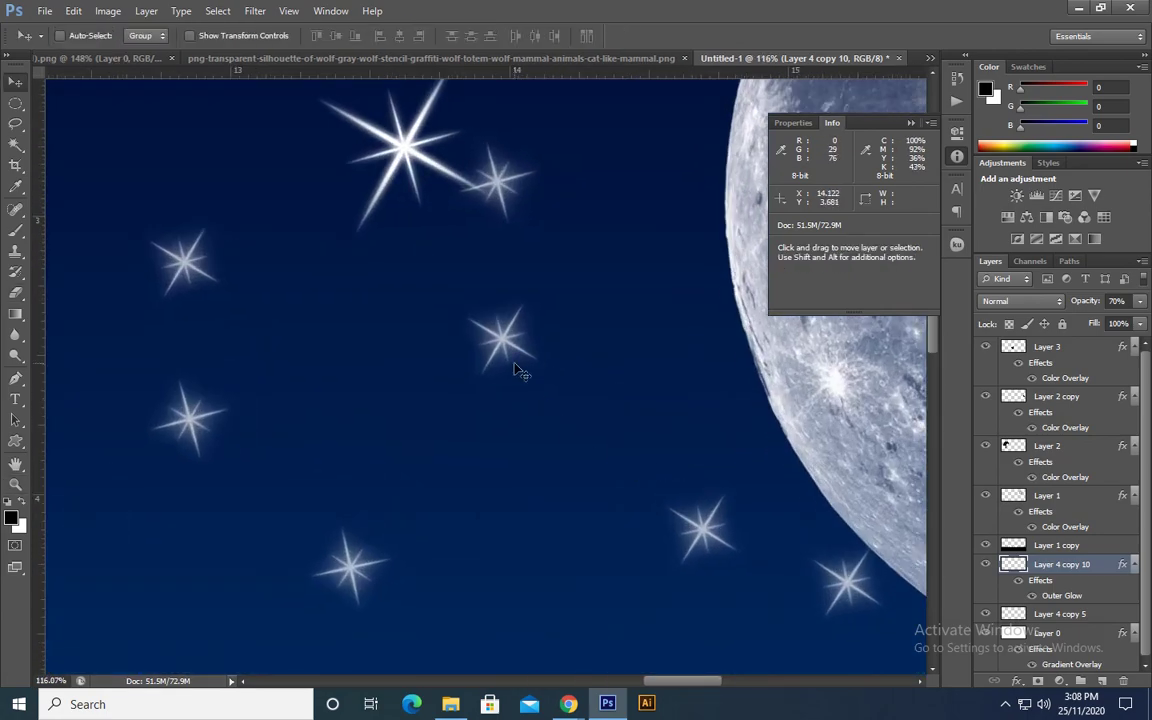
pyautogui.rightClick(514, 345)
pyautogui.click(514, 348)
pyautogui.click(146, 11)
pyautogui.click(385, 95)
pyautogui.rightClick(410, 152)
pyautogui.click(463, 155)
pyautogui.click(146, 11)
pyautogui.click(360, 350)
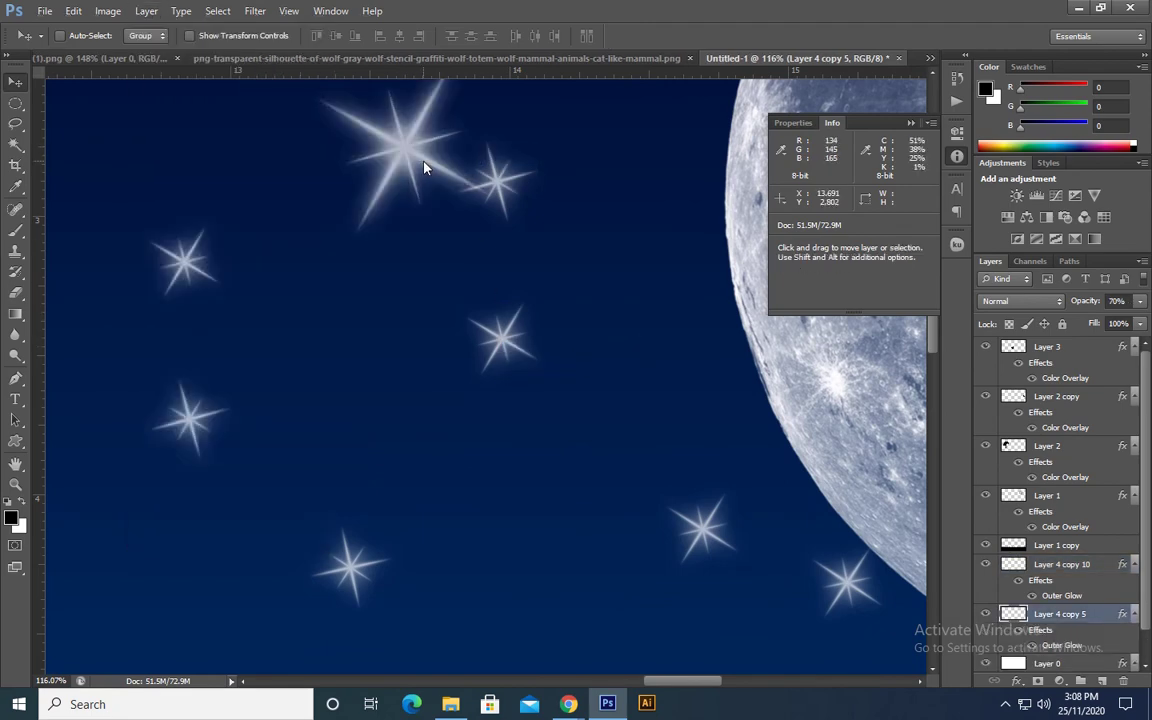
# Zoom out to fit the whole image and hide all panels
pyautogui.scroll(-2, 491, 262)
pyautogui.scroll(-3, 399, 278)
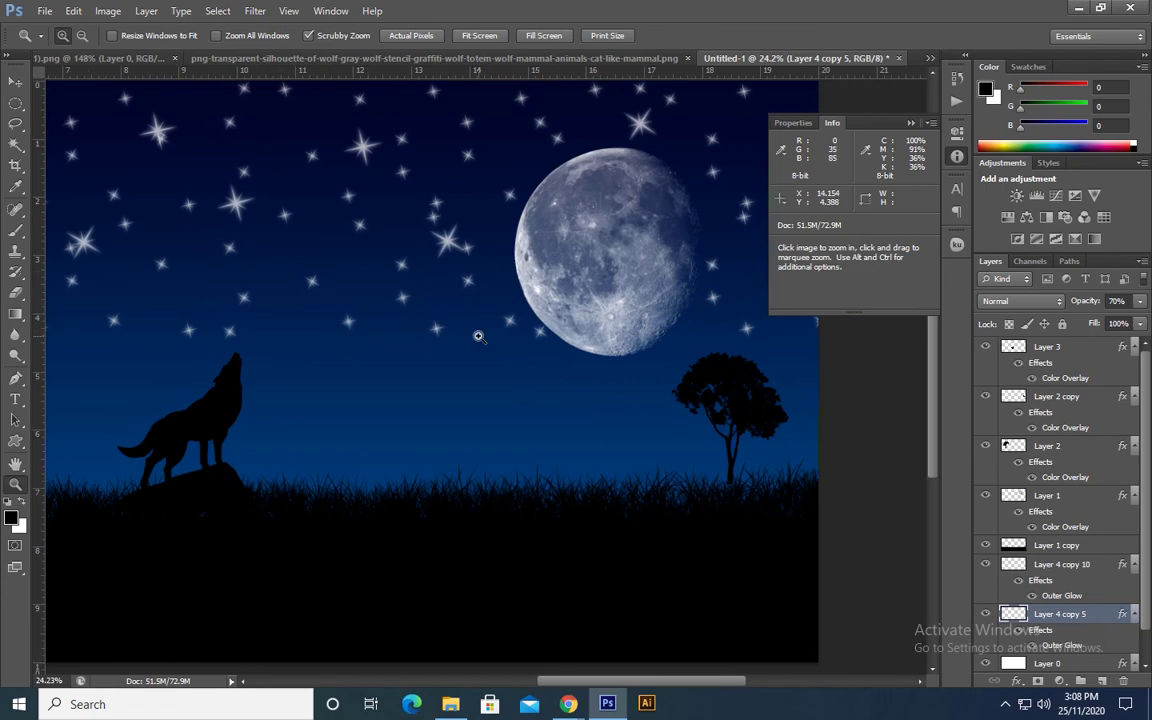
pyautogui.press('z')
pyautogui.moveTo(473, 334); pyautogui.dragTo(443, 343)
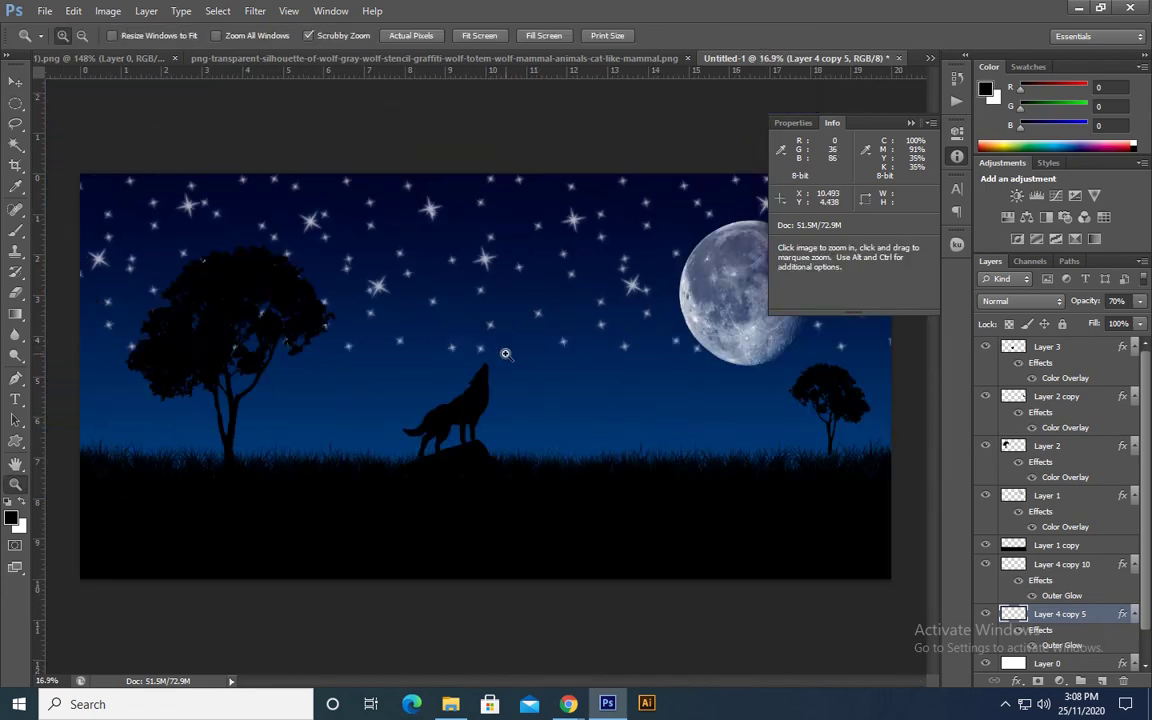
pyautogui.press('Tab')
pyautogui.scroll(2, 506, 354)
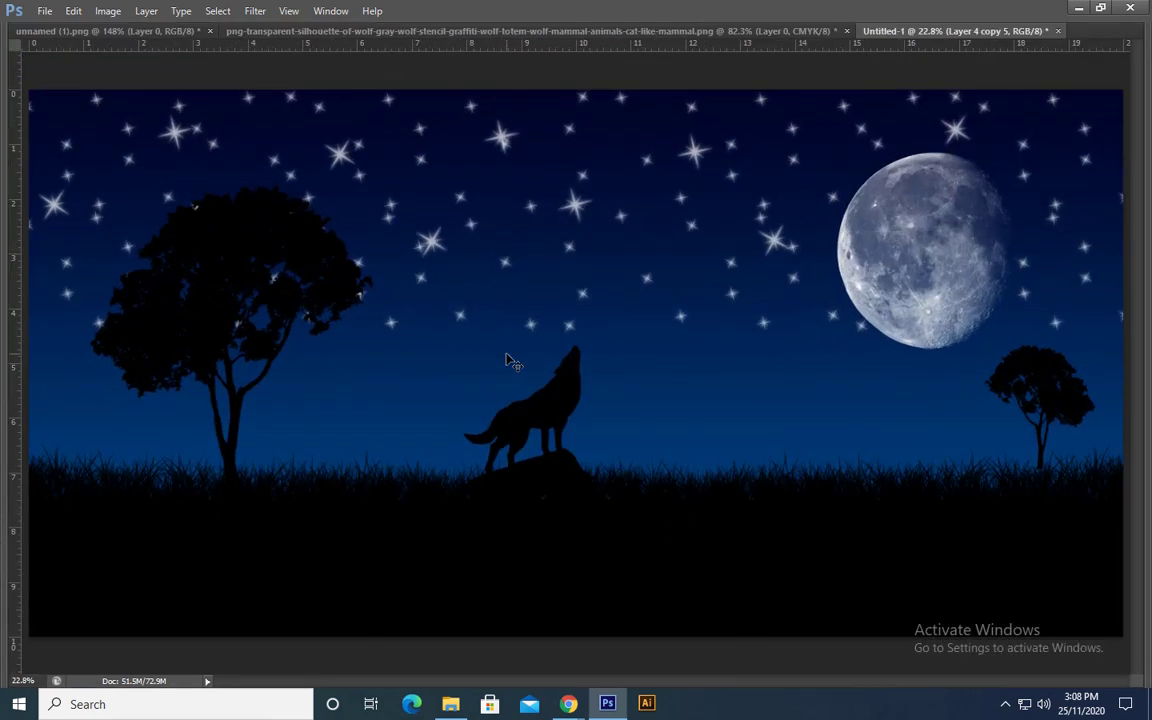